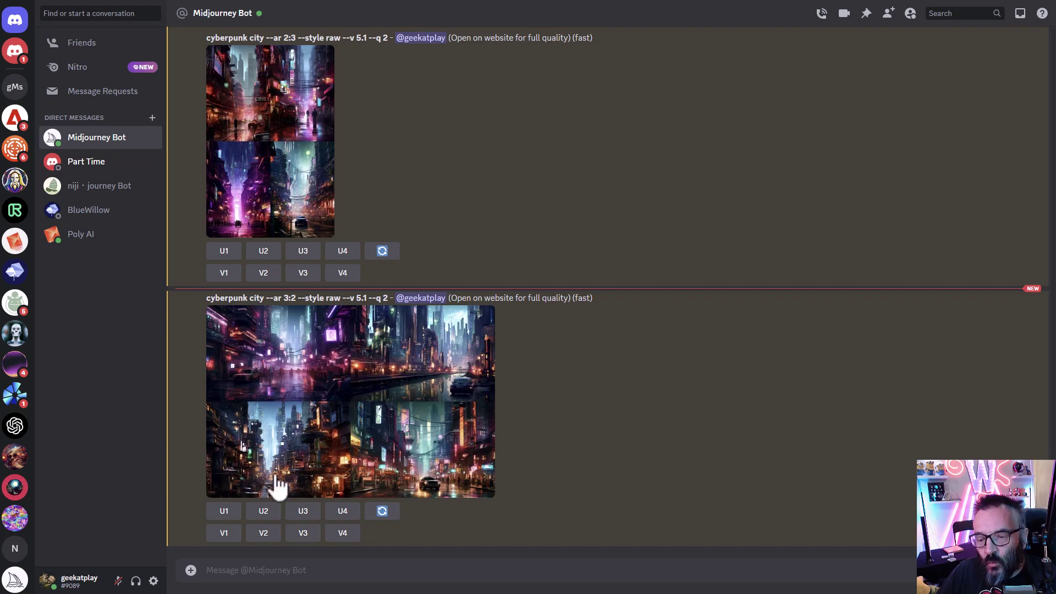
Submit an /imagine command to the Midjourney Bot with the prompt "Photorealistic ,car"
type("/i")
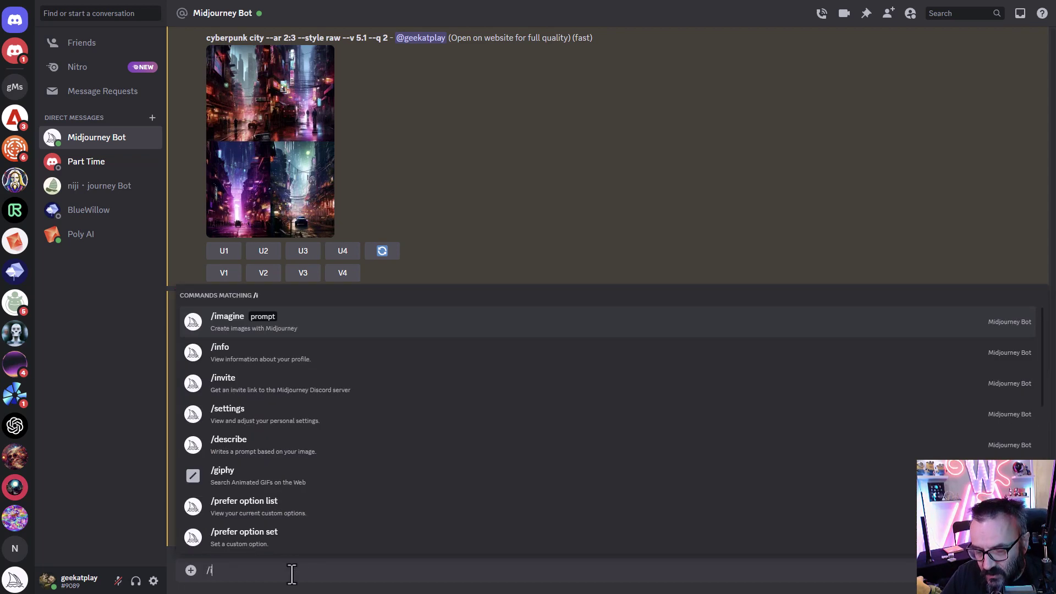
key("Tab")
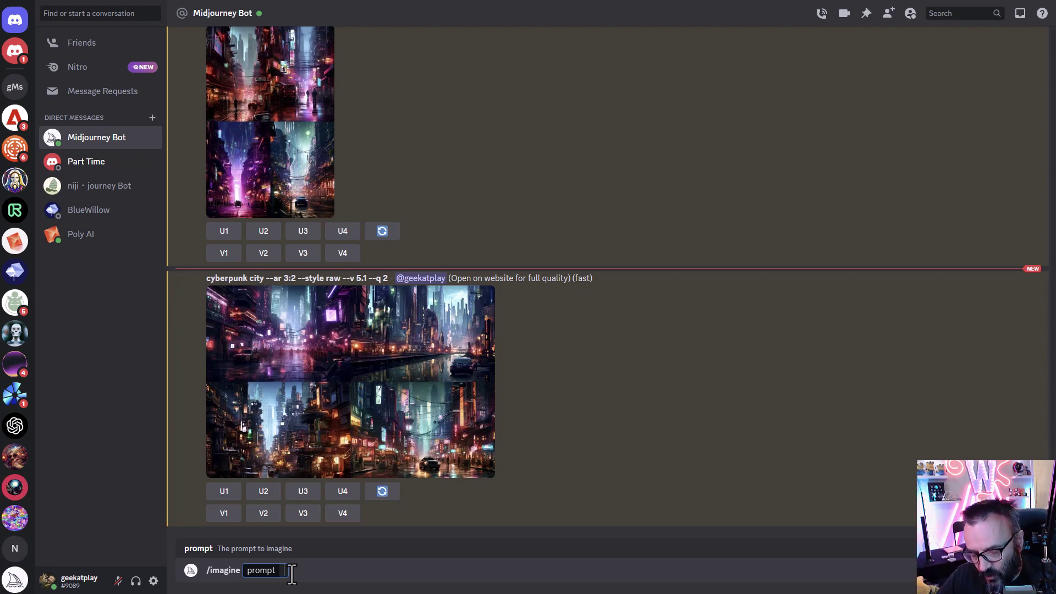
type("Photore")
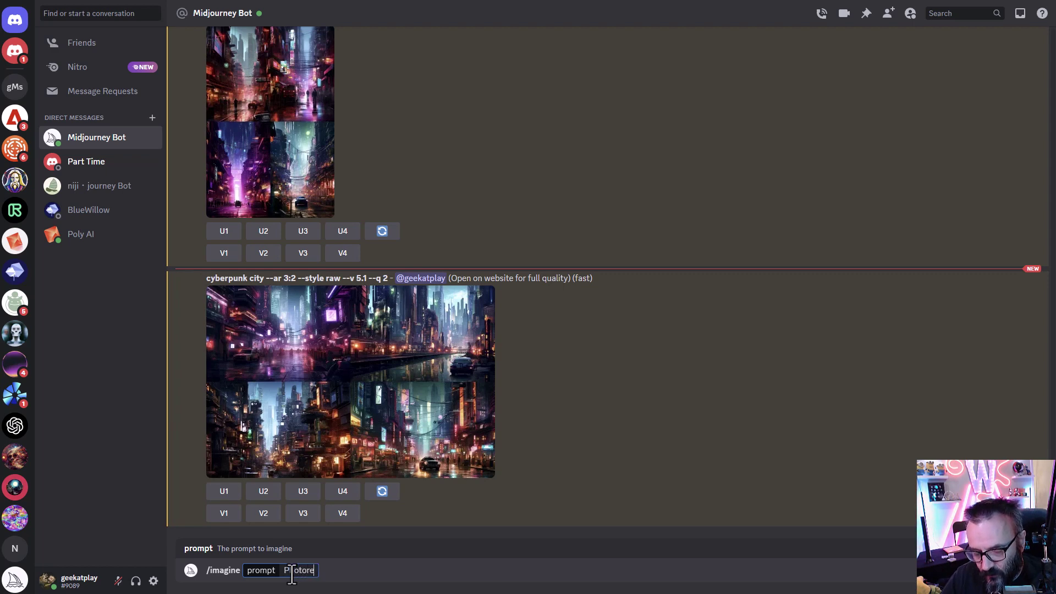
type("alistic c")
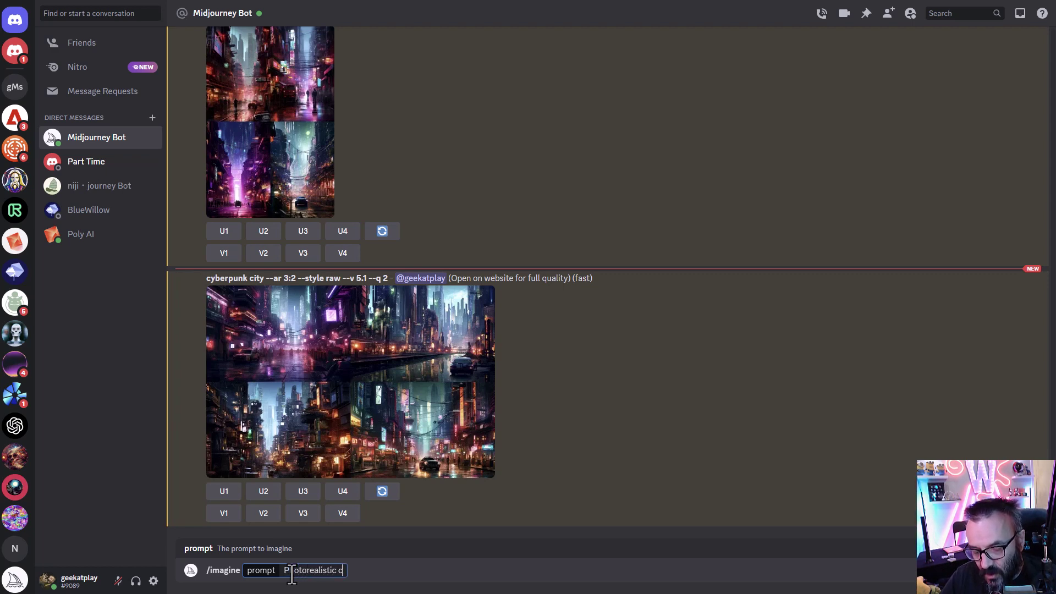
type("ar")
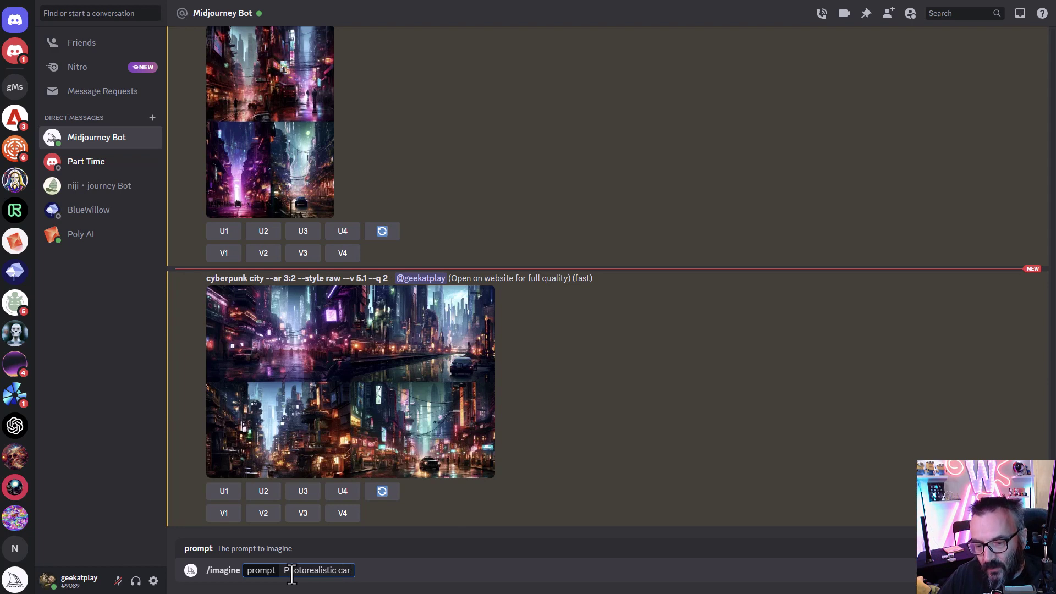
key("ctrl+Left")
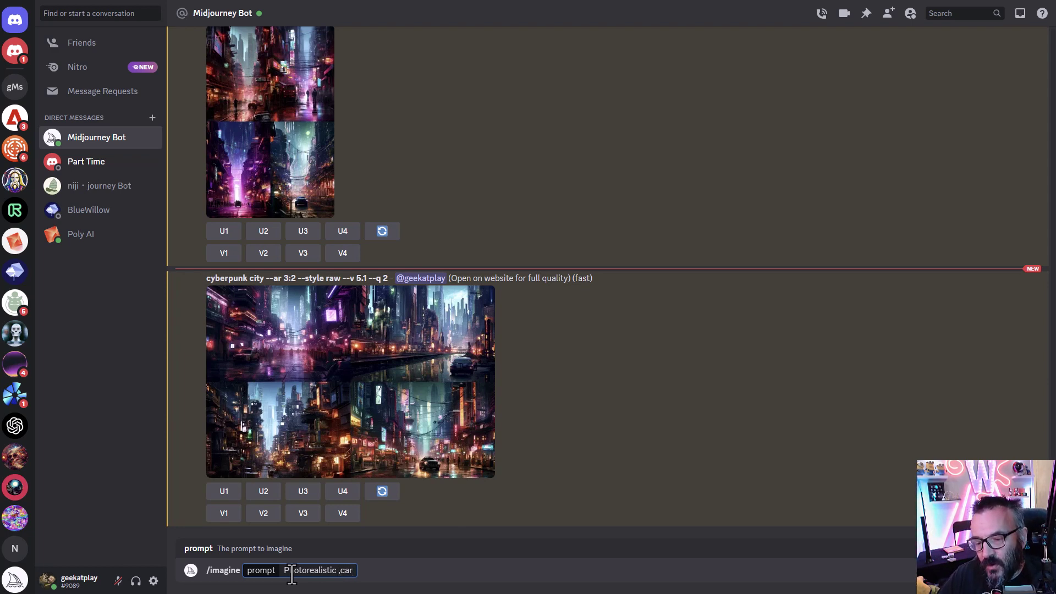
key("Return")
Submit another /imagine command with the prompt "Cartoon, car"
type("/")
key("Tab")
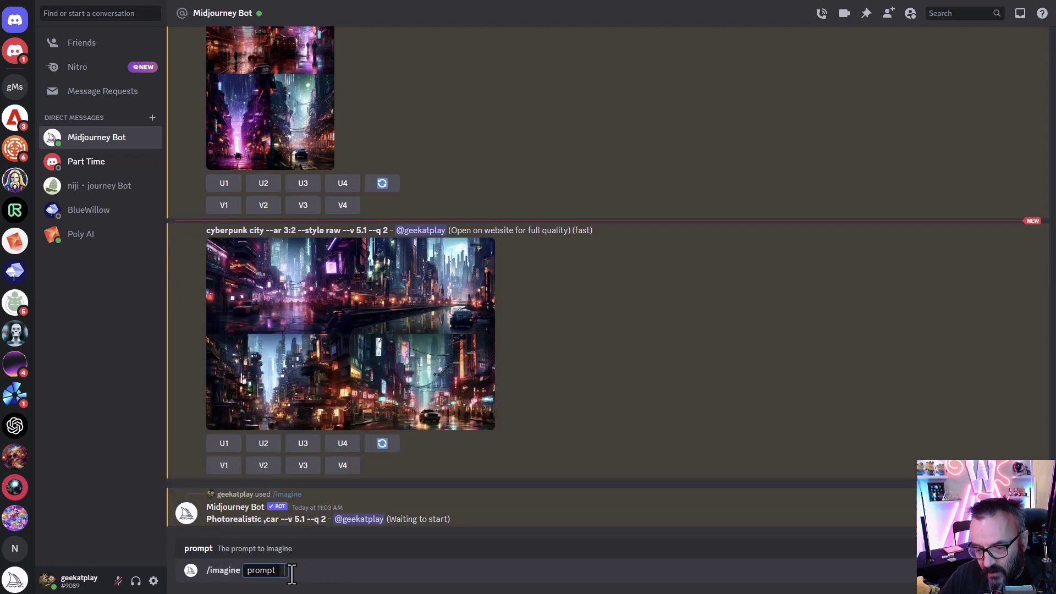
type("A")
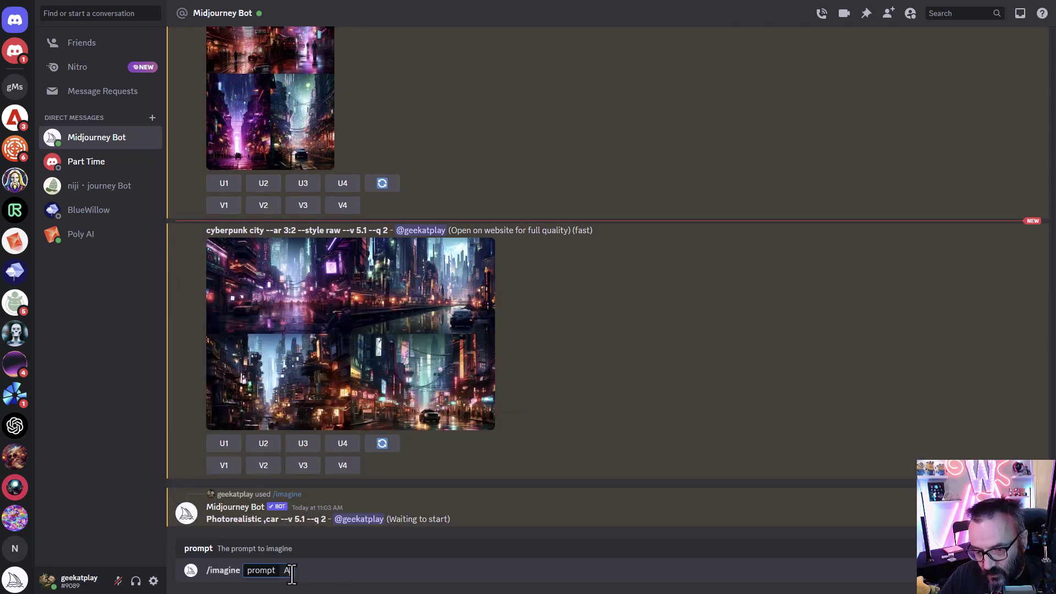
key("BackSpace")
type("Cartoon, car")
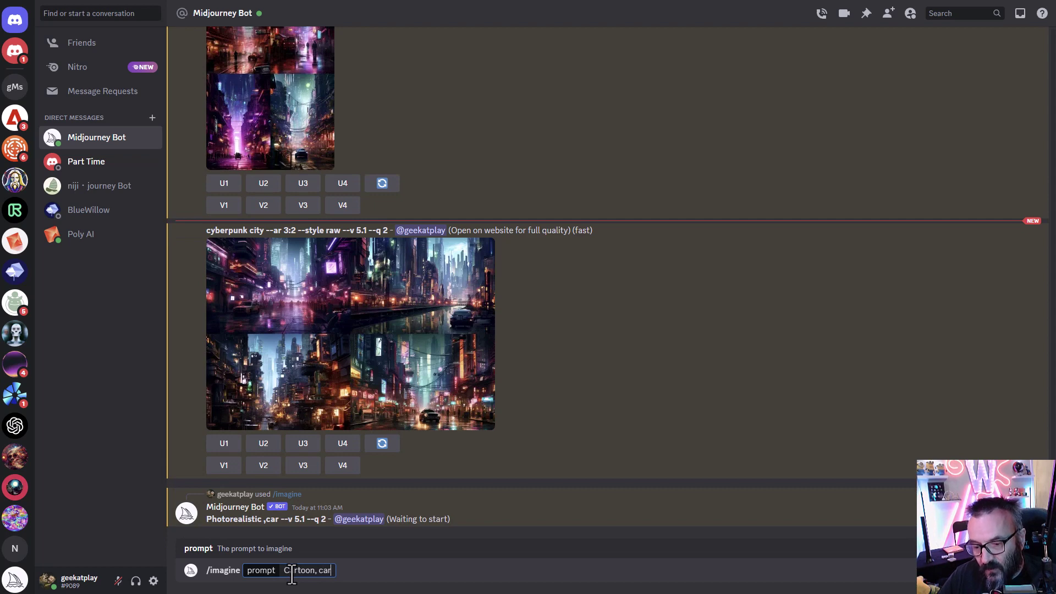
key("Return")
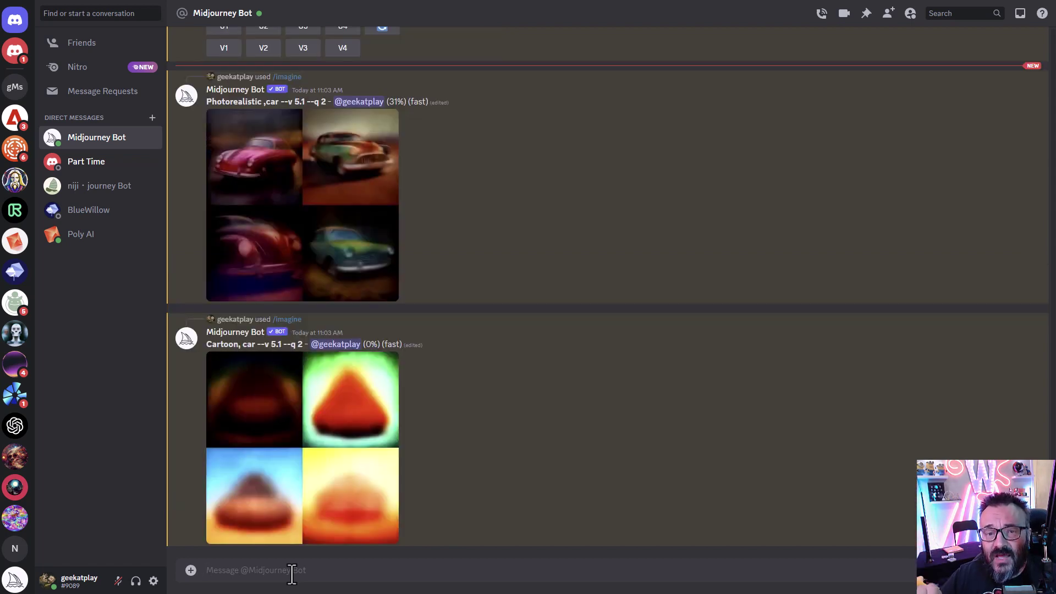
left_click(292, 574)
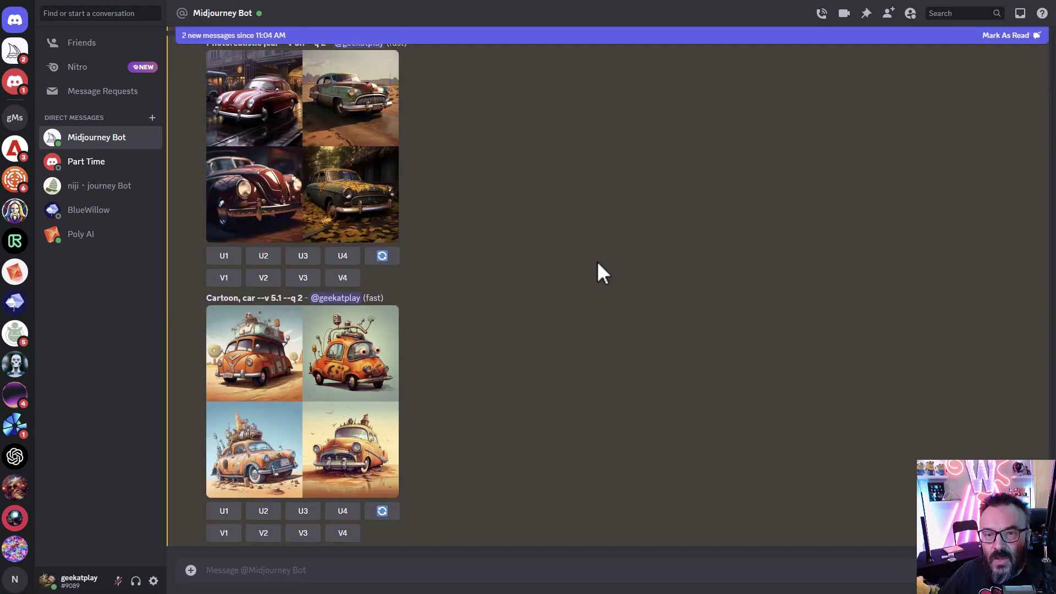
View the photorealistic car grid and the cartoon car grid enlarged, closing each one after inspection
left_click(303, 147)
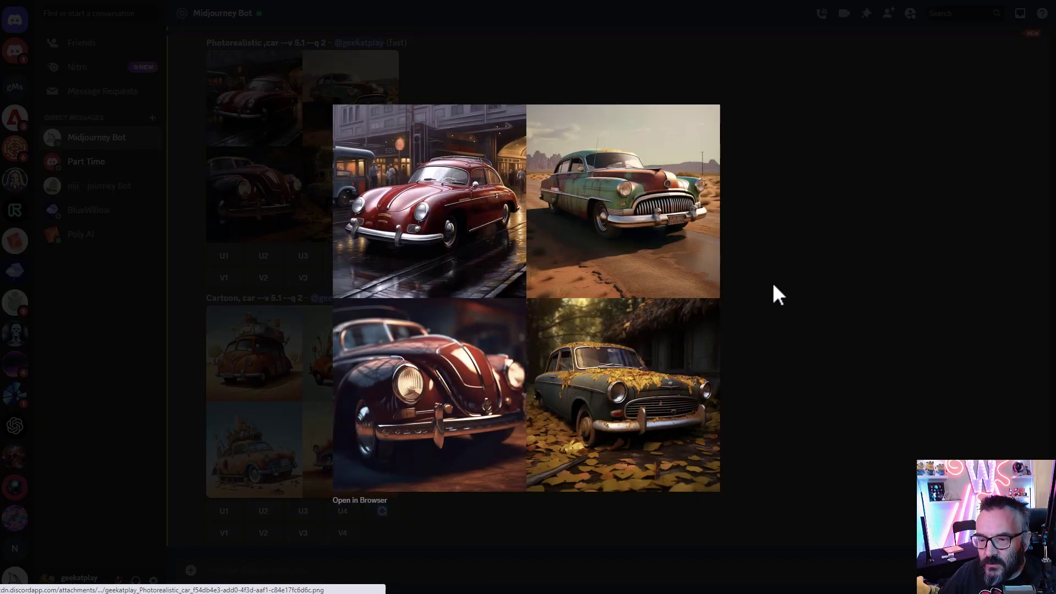
left_click(780, 290)
left_click(335, 392)
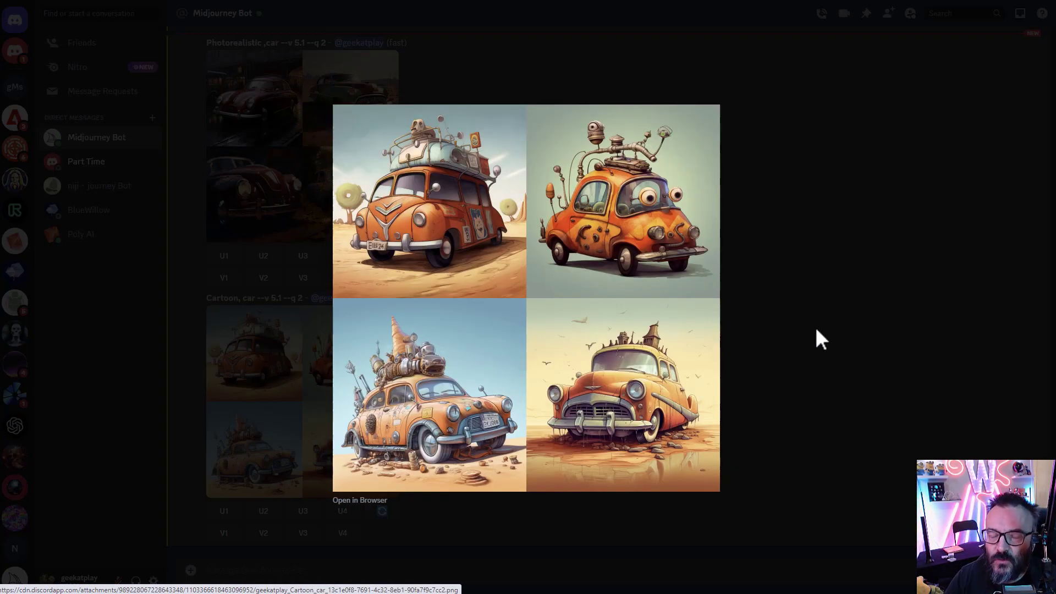
left_click(814, 330)
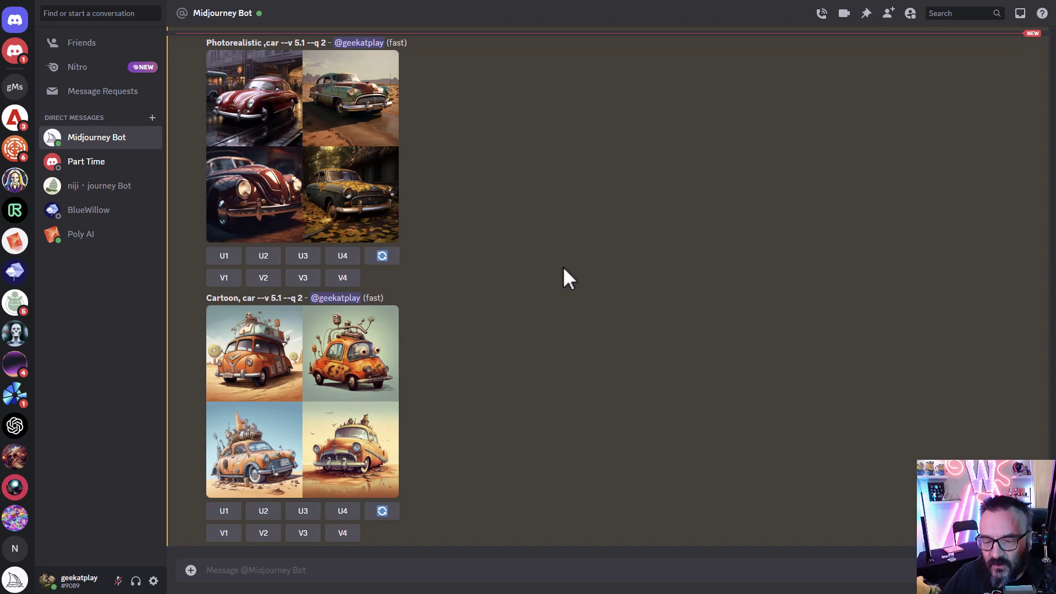
Start a new /imagine command with the prompt text "cartoon cars"
left_click(335, 575)
type("/imagine prompt ")
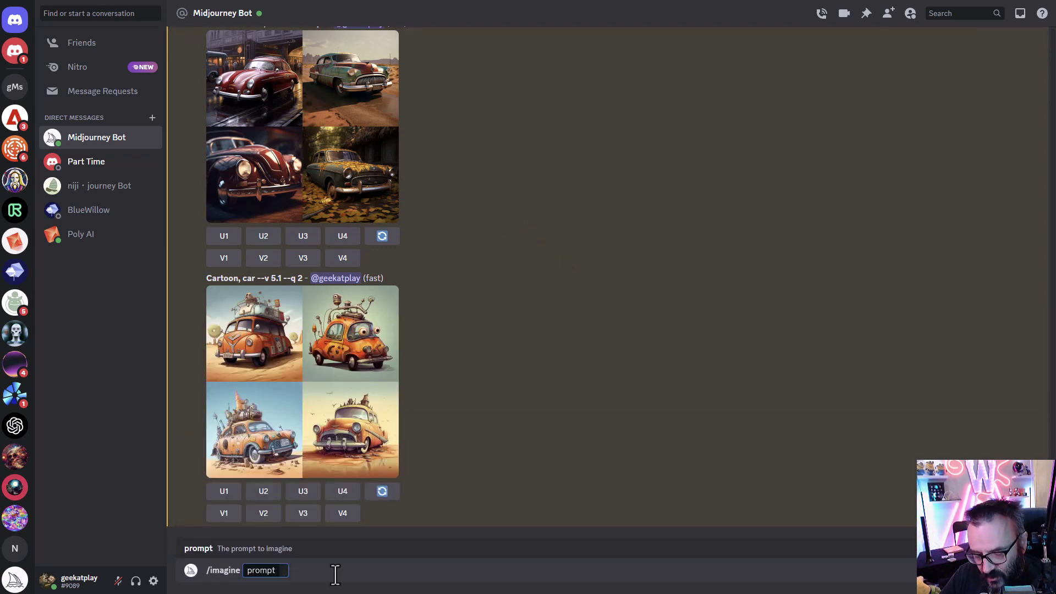
type("cartoon")
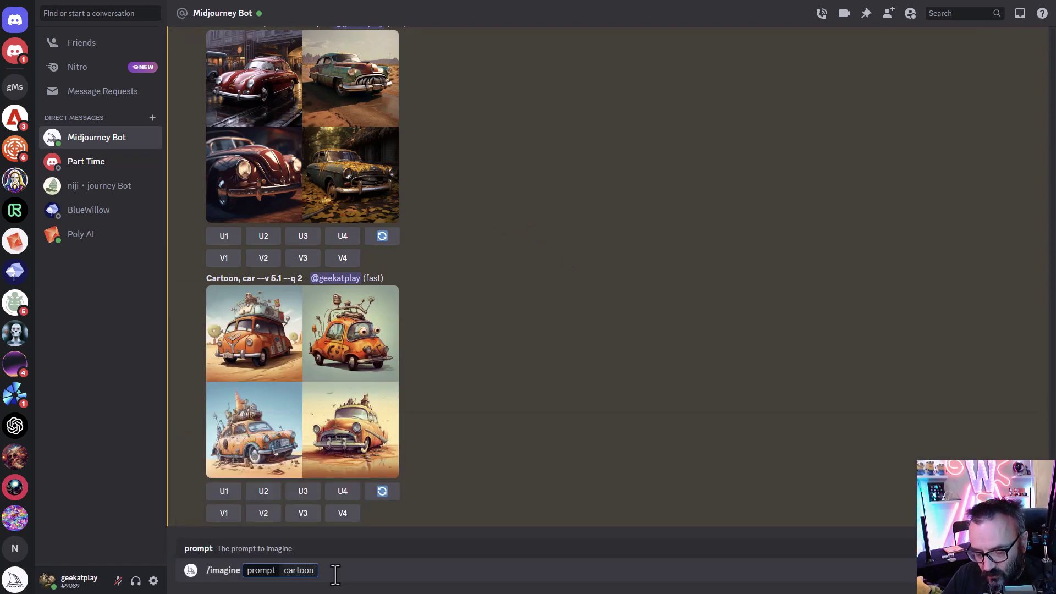
type(" cars")
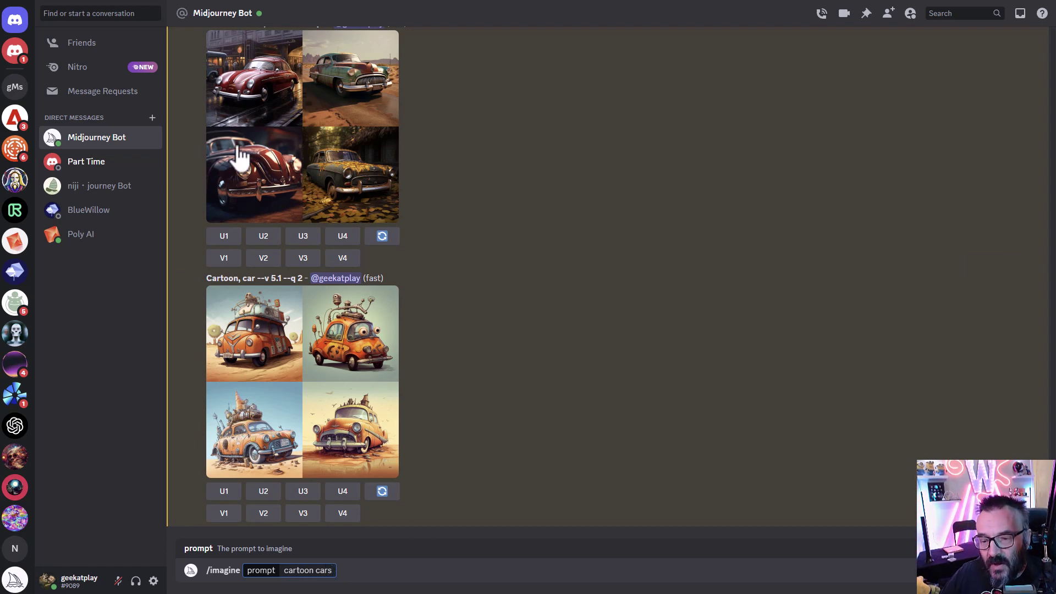
scroll(264, 205, "up", 2)
scroll(320, 240, "down", 2)
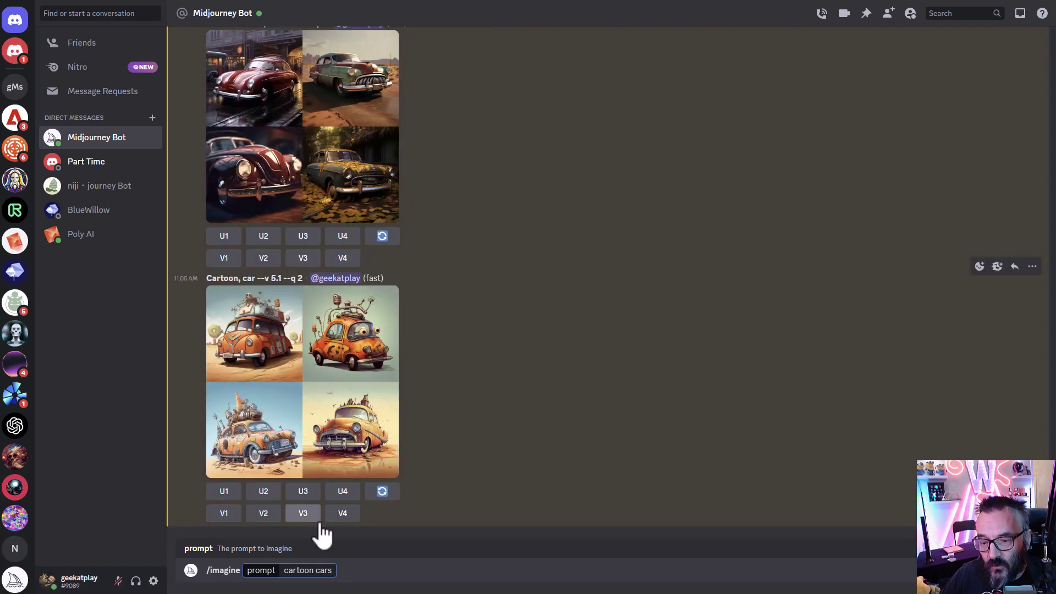
Expand the style word into a braced list so the prompt reads "{cartoon, photorealistic, oil painting} cars"
left_click(285, 570)
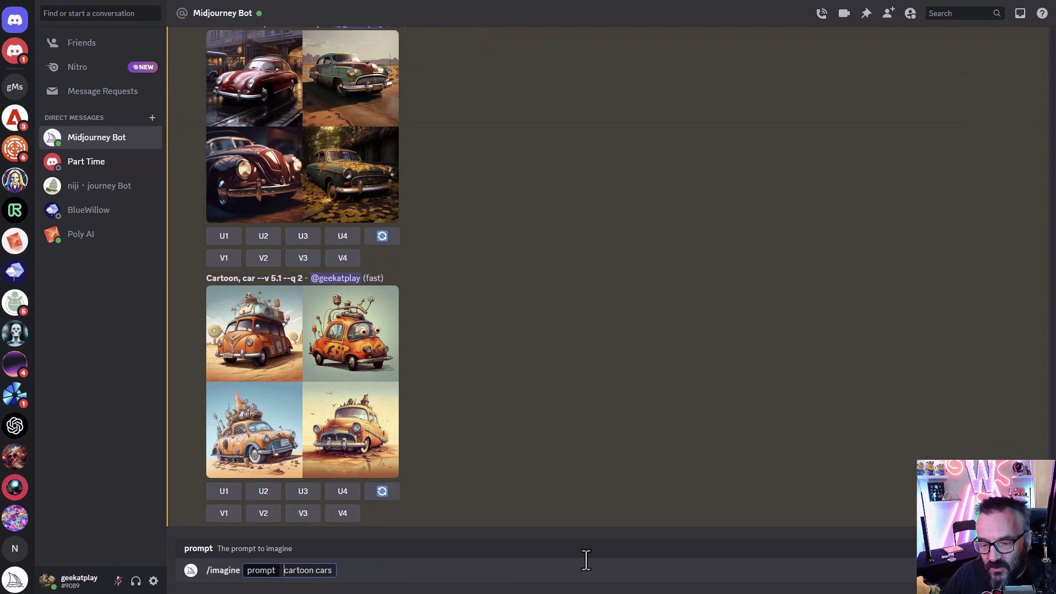
type("t")
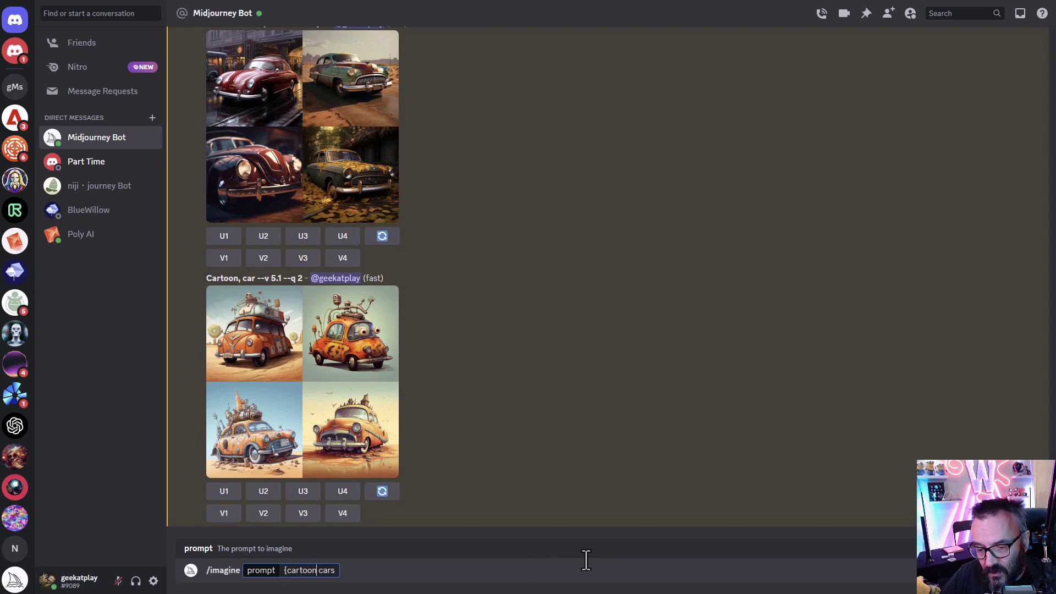
key("Right")
key("Right")
key("Right")
key("Right")
key("Right")
type(", photorealistic, oil painting")
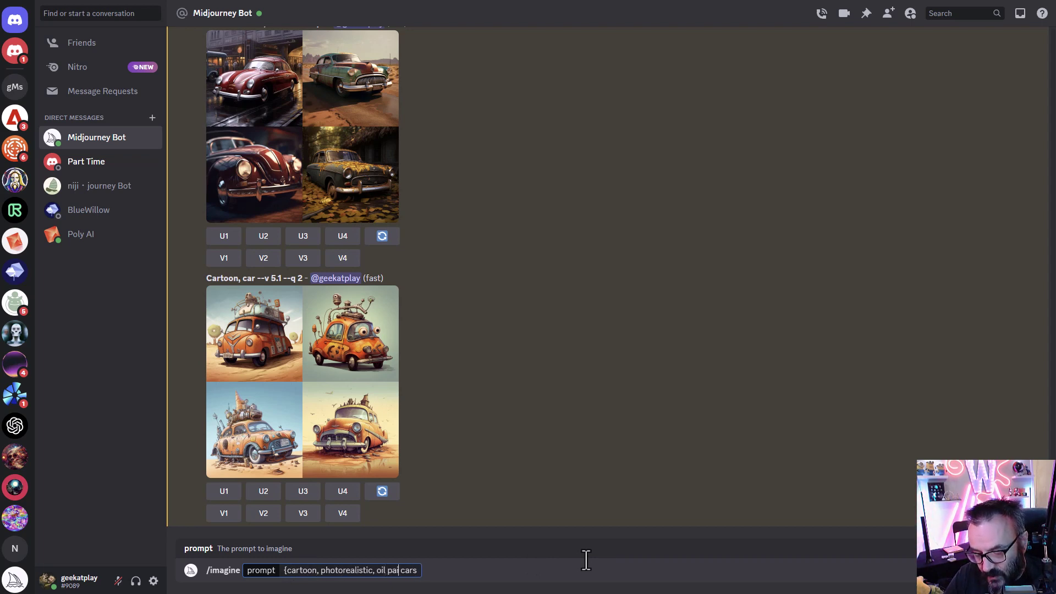
type("}")
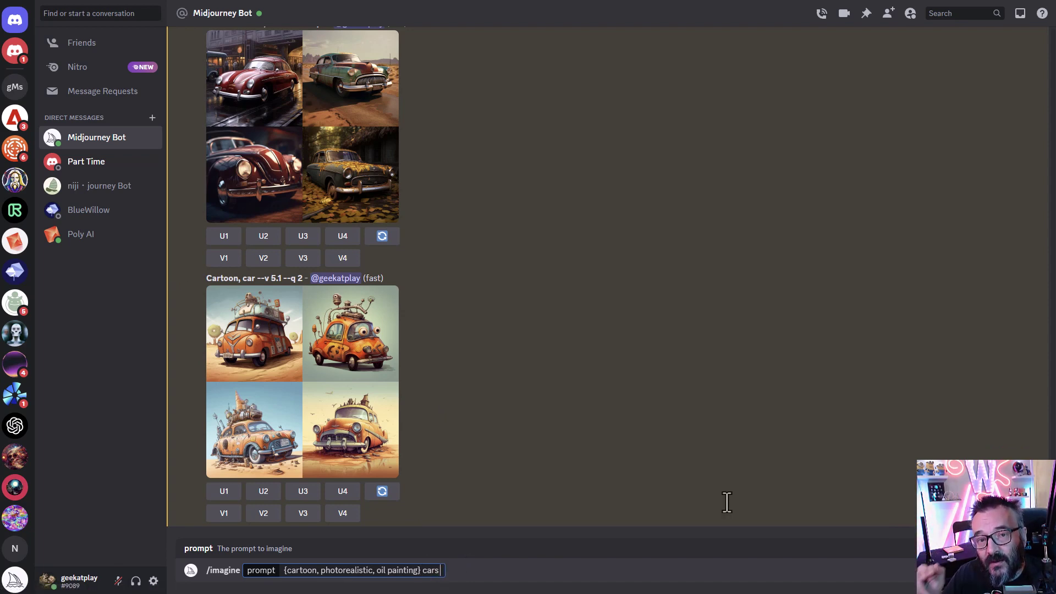
Append the aspect ratio permutation "--ar {2:3, 3:2}" to the prompt, submit it and approve generating all the prompt combinations
type("--")
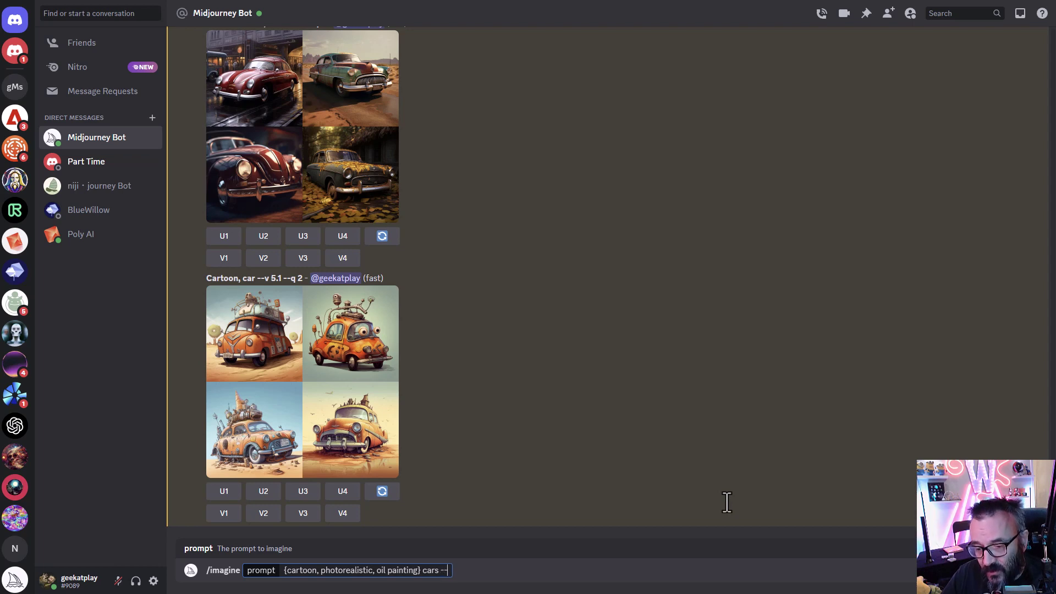
type("ar")
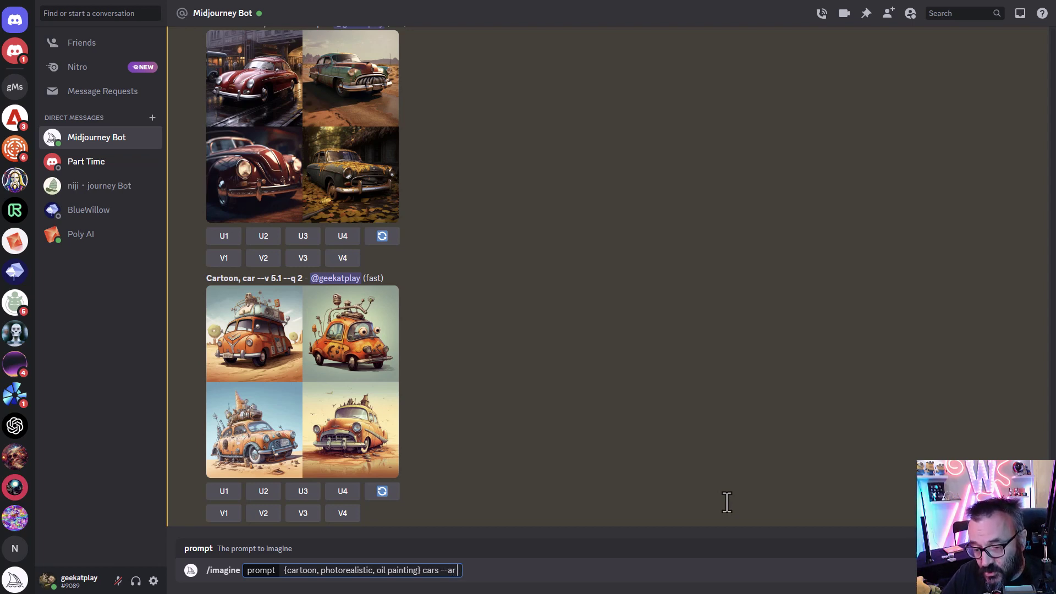
type(" {")
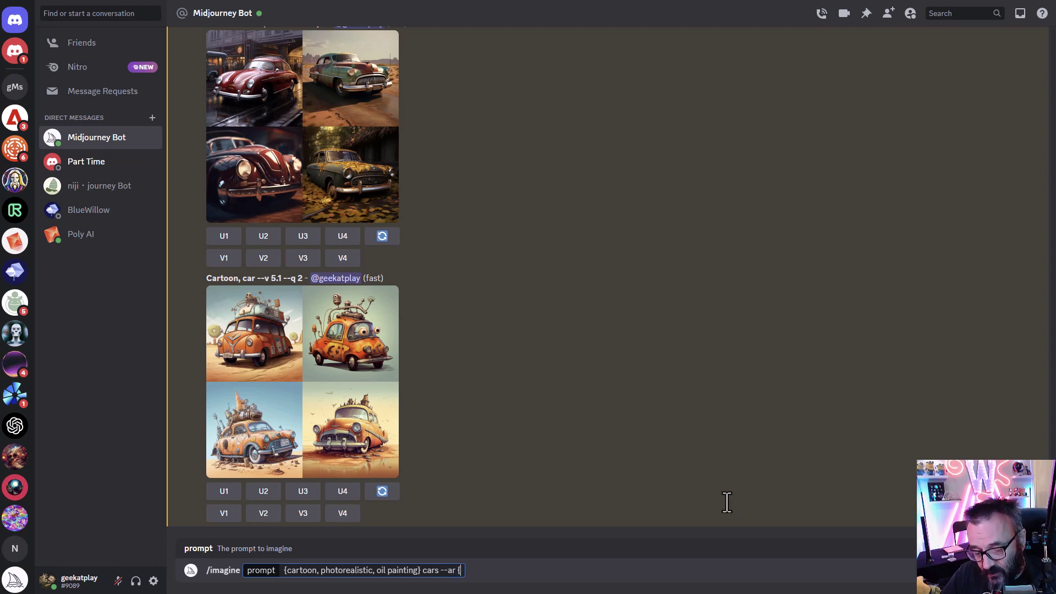
type("2:3")
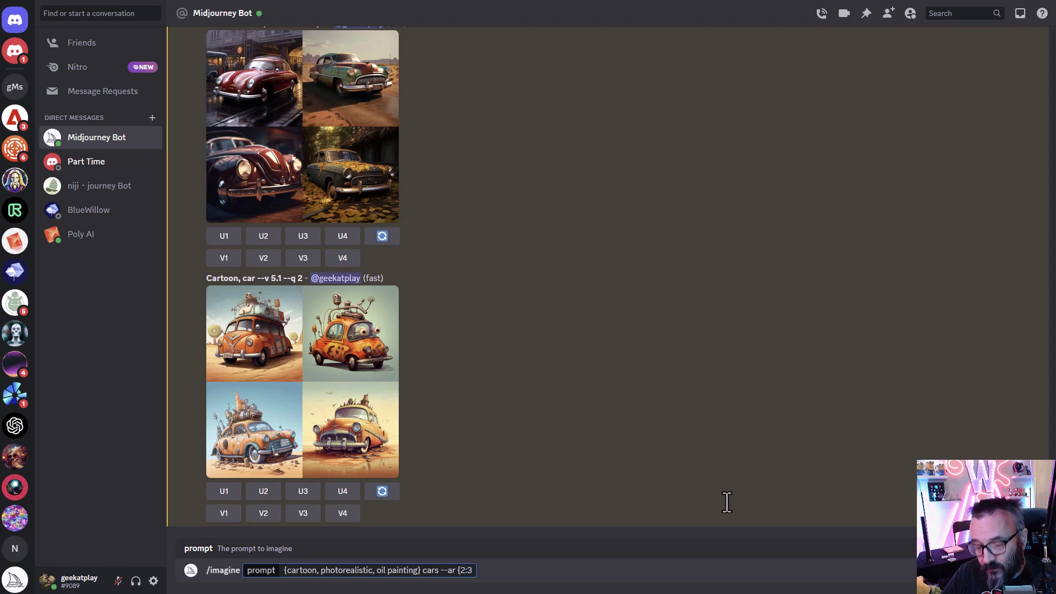
type(",")
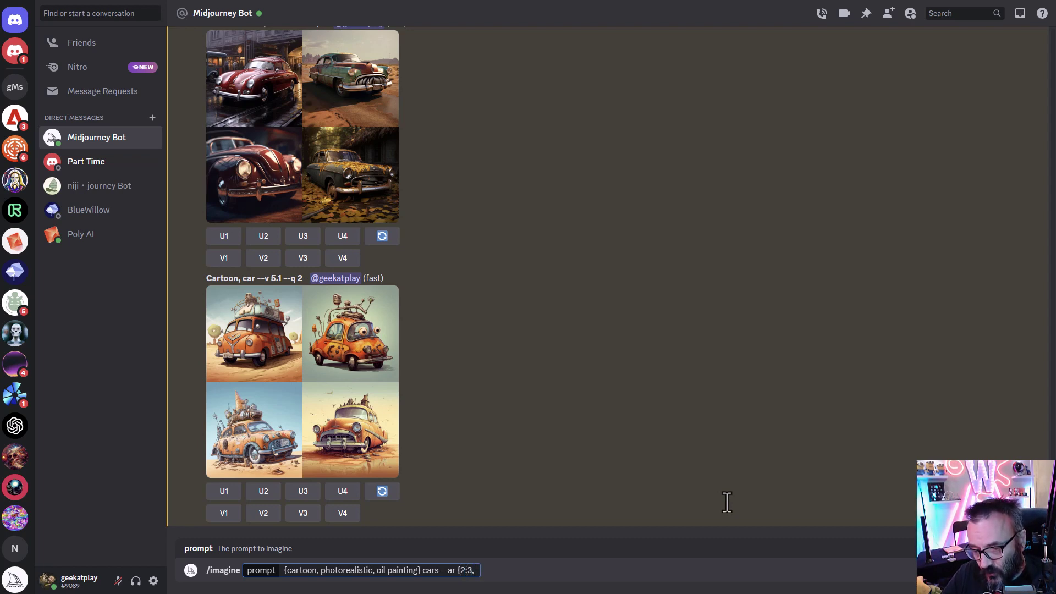
type(" 3:2")
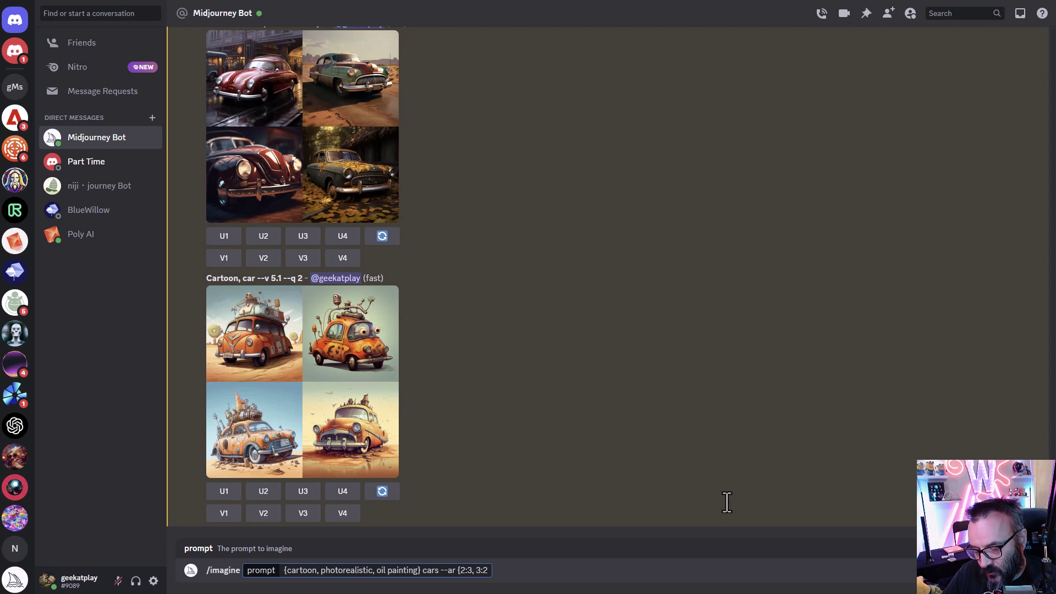
type("}")
key("Return")
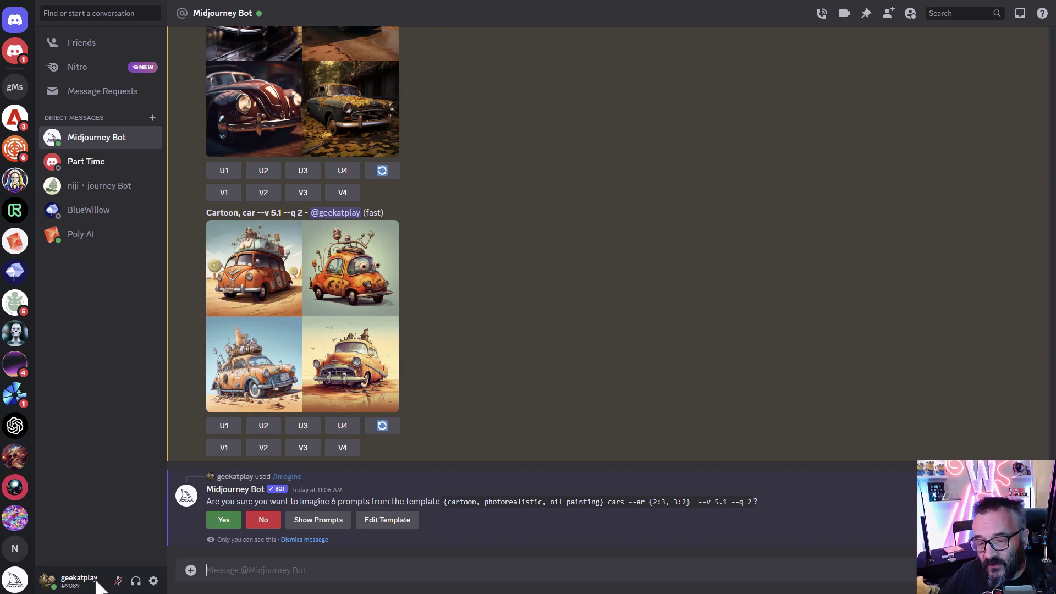
left_click(228, 523)
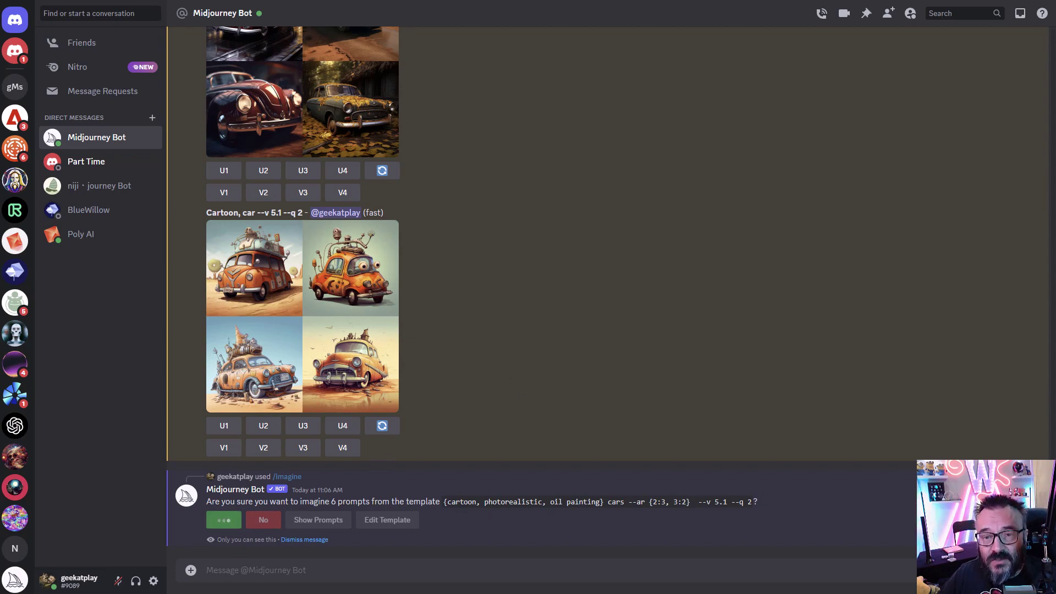
Draft the /imagine prompt "Awesome Solarpunk Pippi Longstocking, minimalistic illustration by Akira Toriyama, 2d game art" and look through the generated car grids
type("/imagine prompt Awesome Solarpunk Pippi Longstocking, minimalistic illustration by Akira Toriyama, 2d game art")
scroll(550, 337, "up", 10)
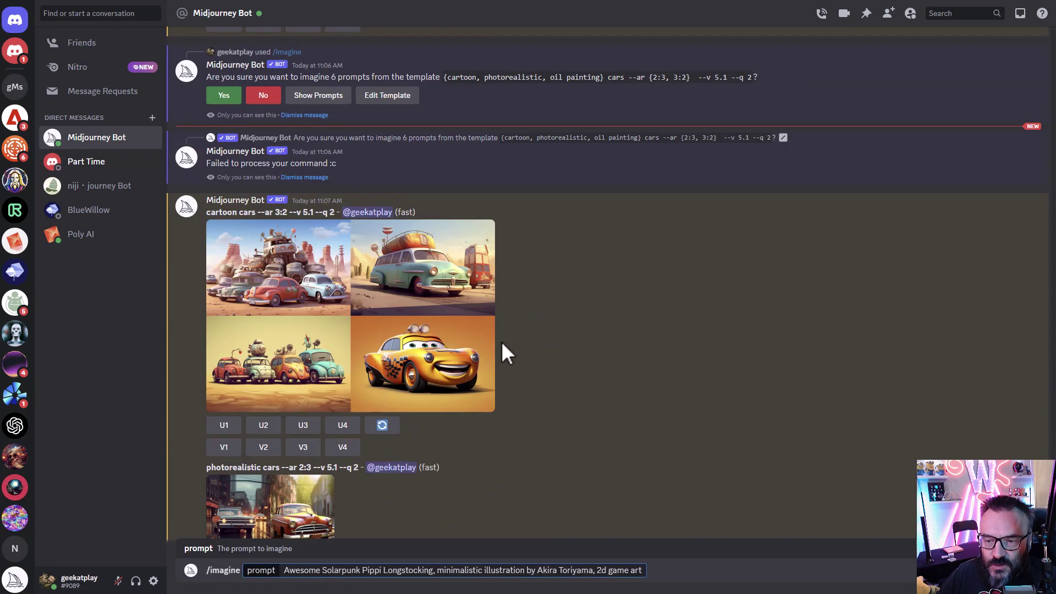
scroll(503, 352, "down", 5)
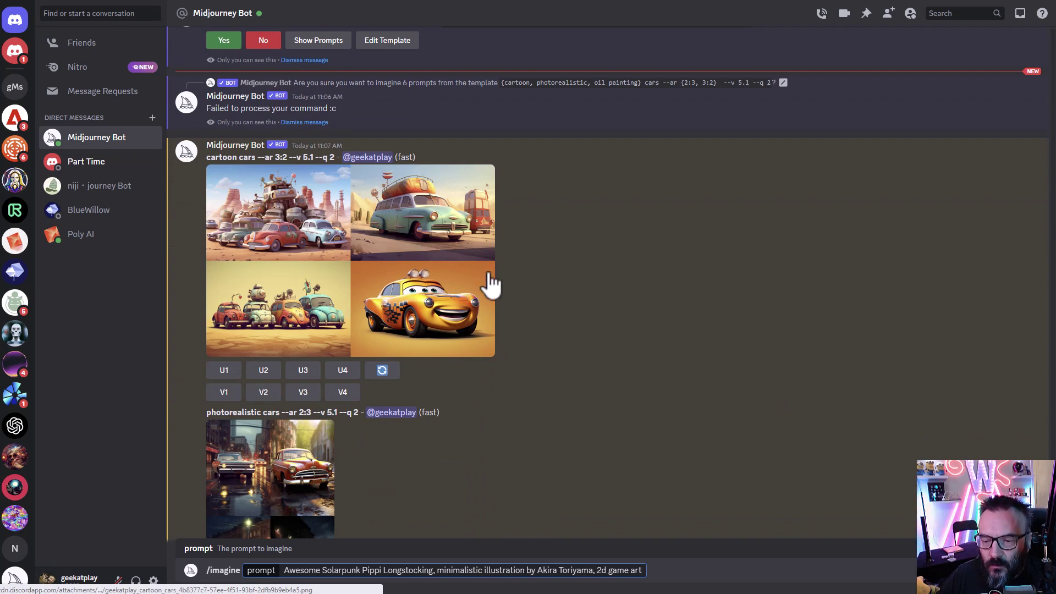
scroll(344, 302, "down", 4)
scroll(306, 313, "down", 4)
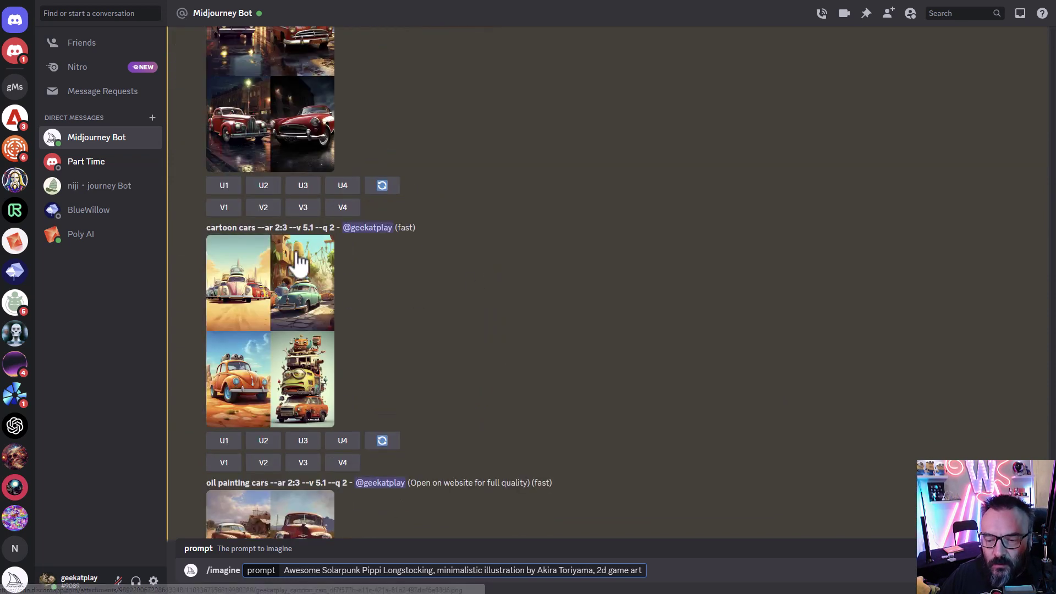
scroll(330, 366, "down", 6)
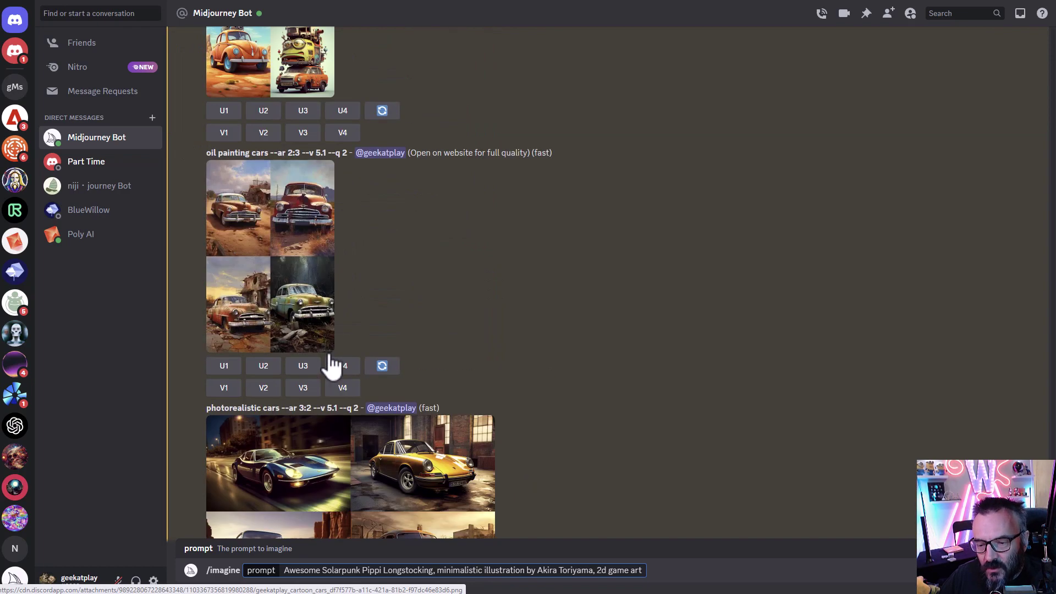
scroll(478, 263, "down", 5)
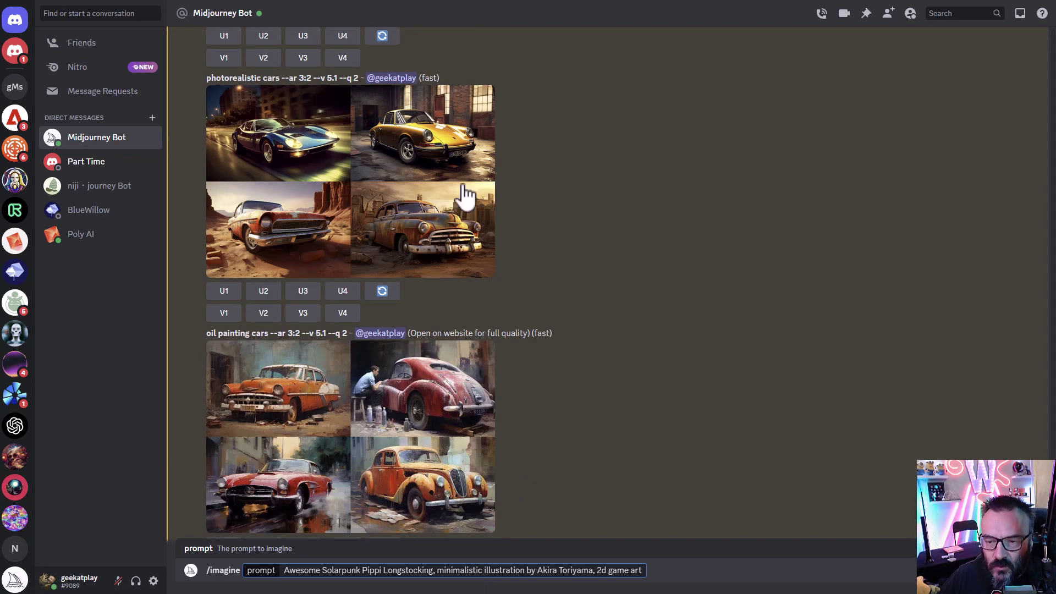
Append "--ar 2:3" to the drafted Pippi Longstocking prompt, submit it and view the resulting image grid enlarged
scroll(462, 195, "down", 1)
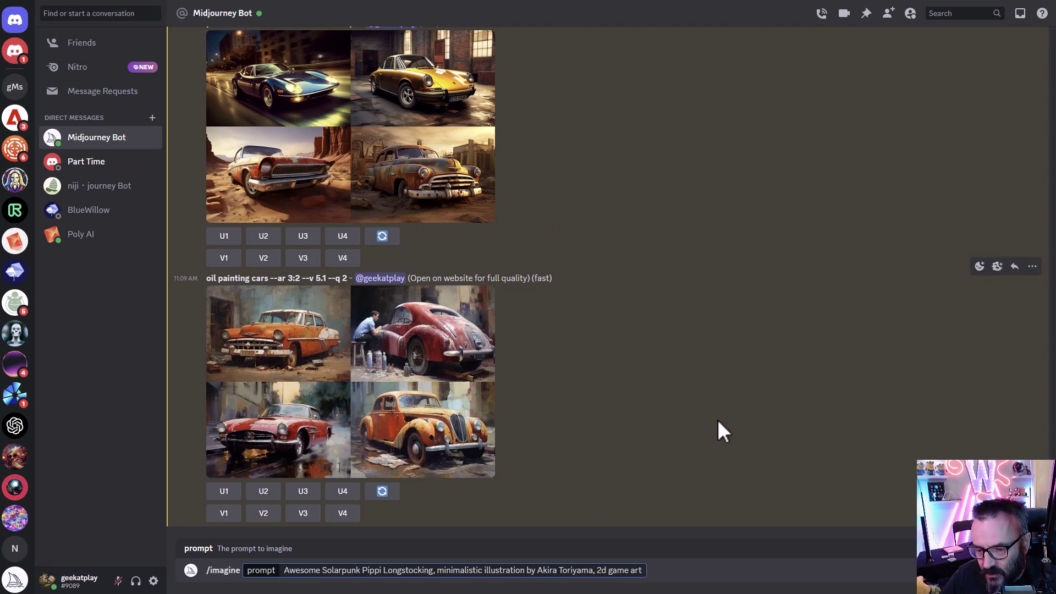
type("--a")
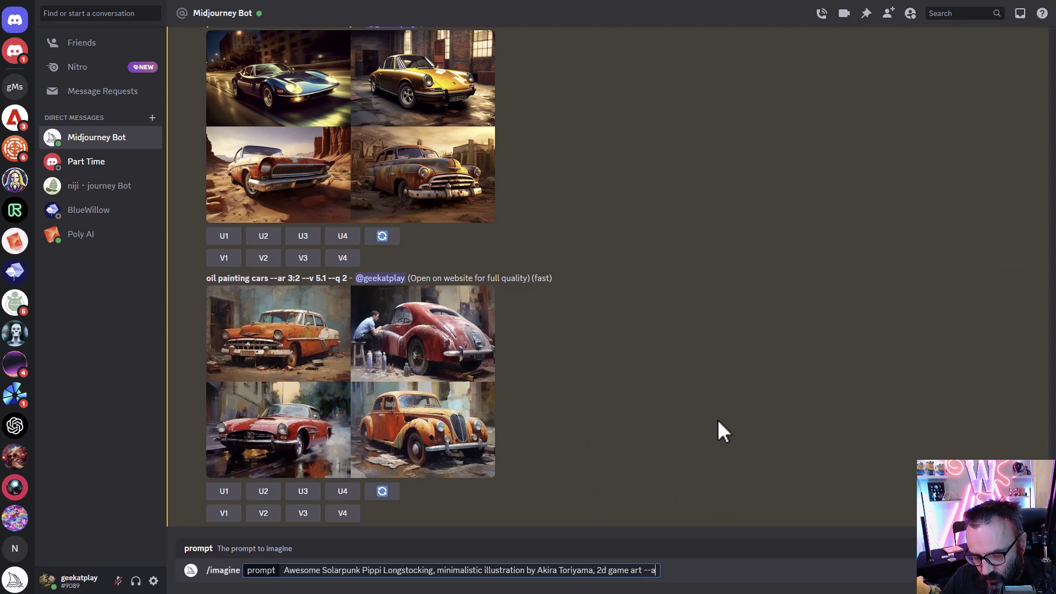
type("r 3:2")
key("Return")
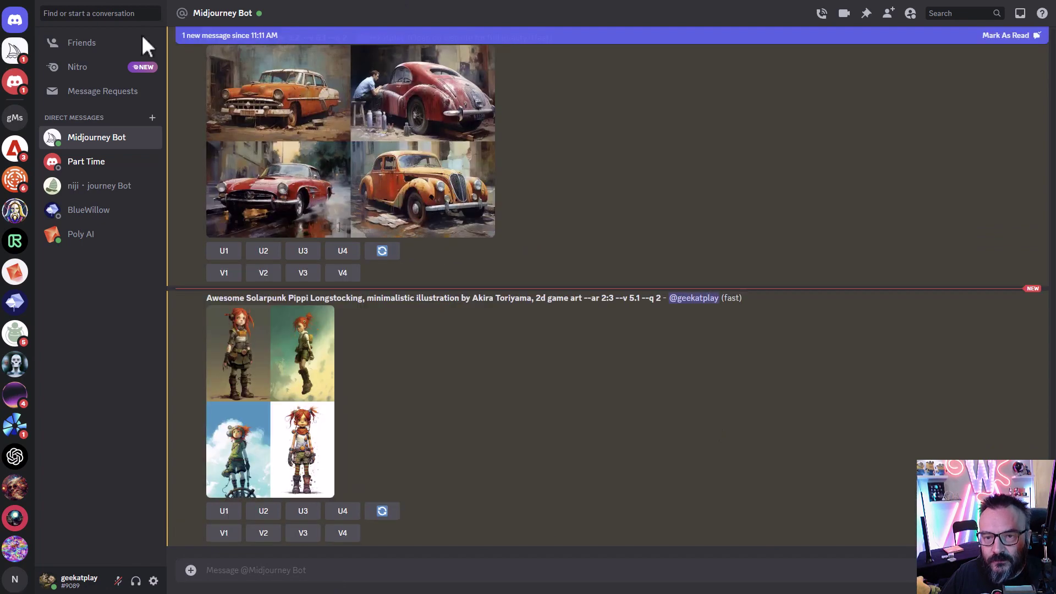
left_click(284, 340)
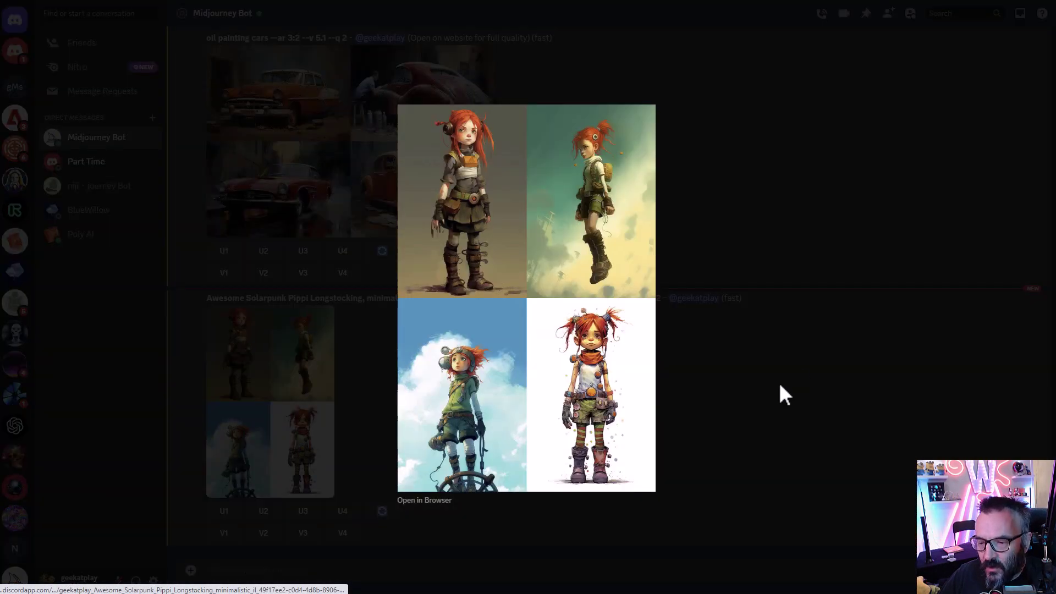
left_click(779, 385)
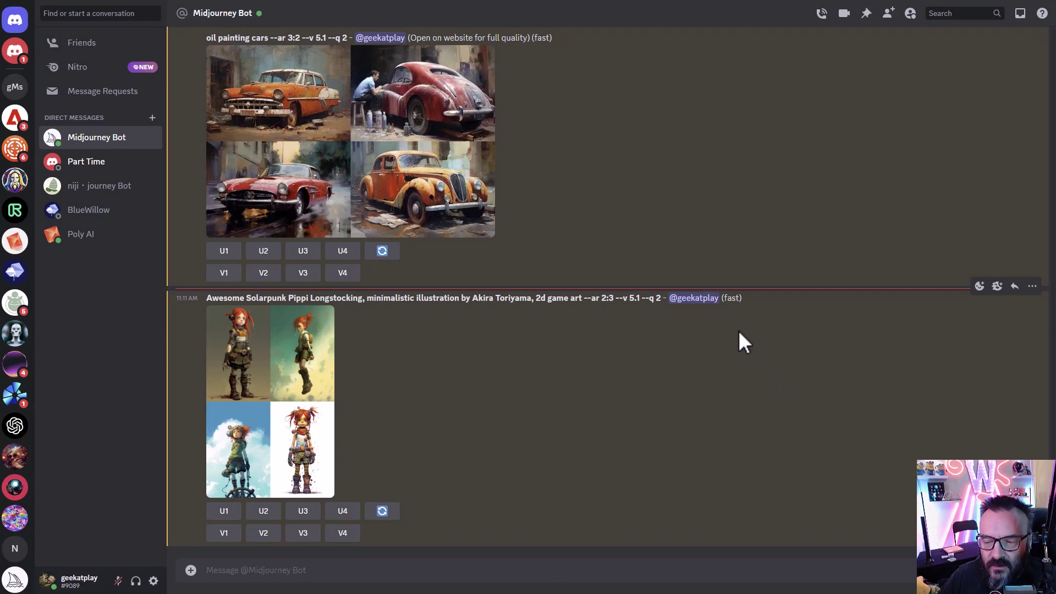
Start a new /imagine command and replace its prompt with the previous Pippi Longstocking prompt text including "--ar 2:3"
left_click(399, 568)
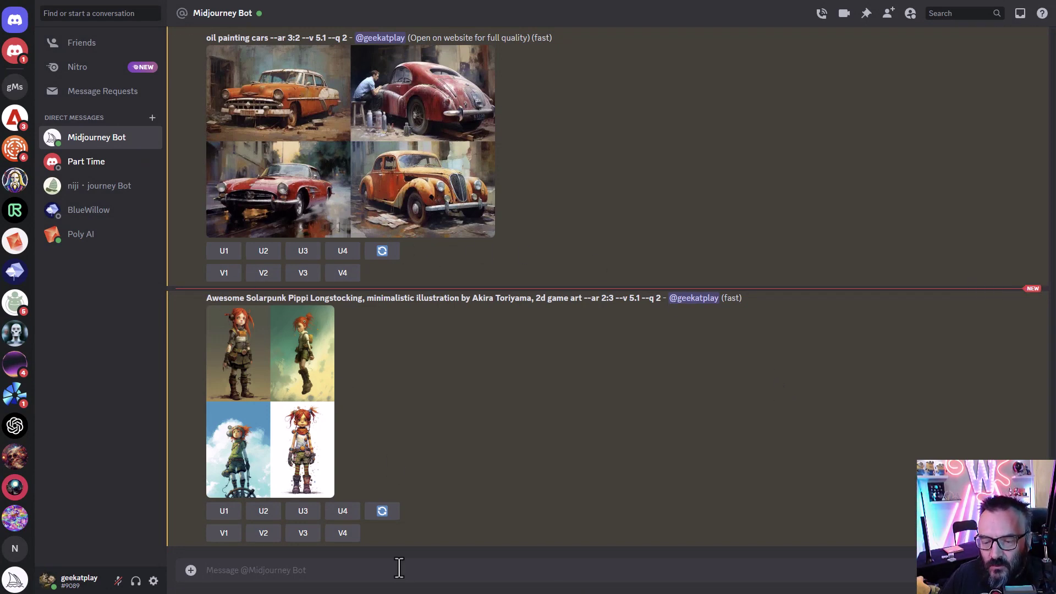
type("/im")
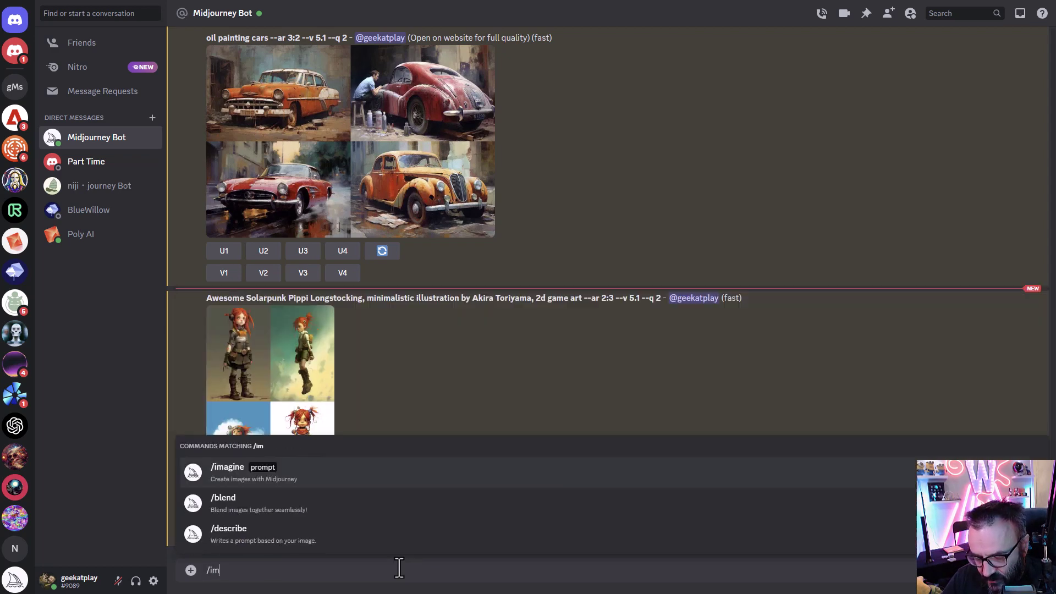
key("Tab")
type("Awesome Solarpunk Pippi Longstocking, minimalistic illustration by Akira Toriyama, 2d game art")
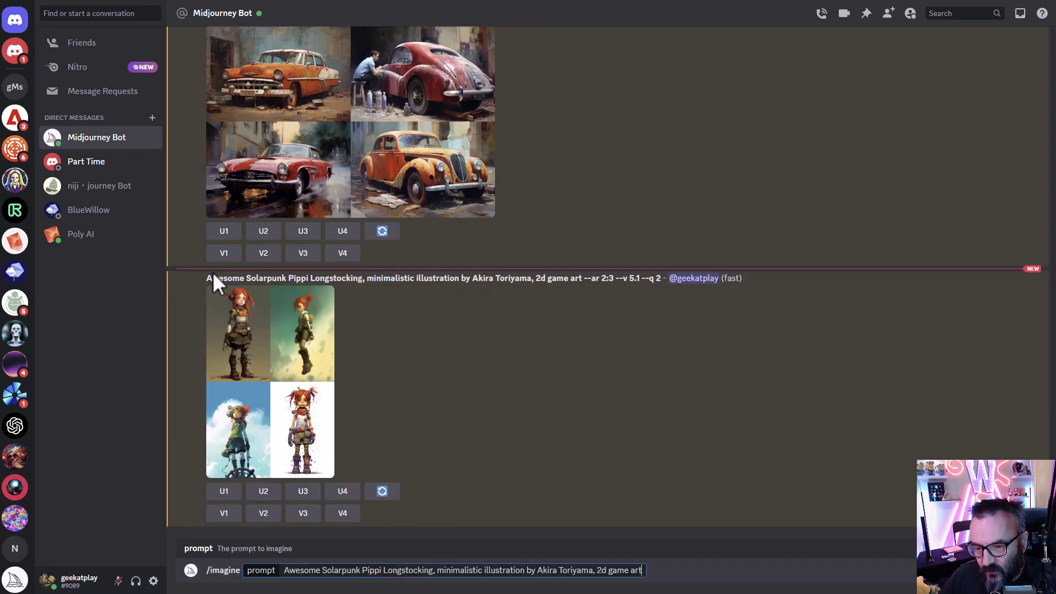
left_click_drag(206, 279, 612, 275)
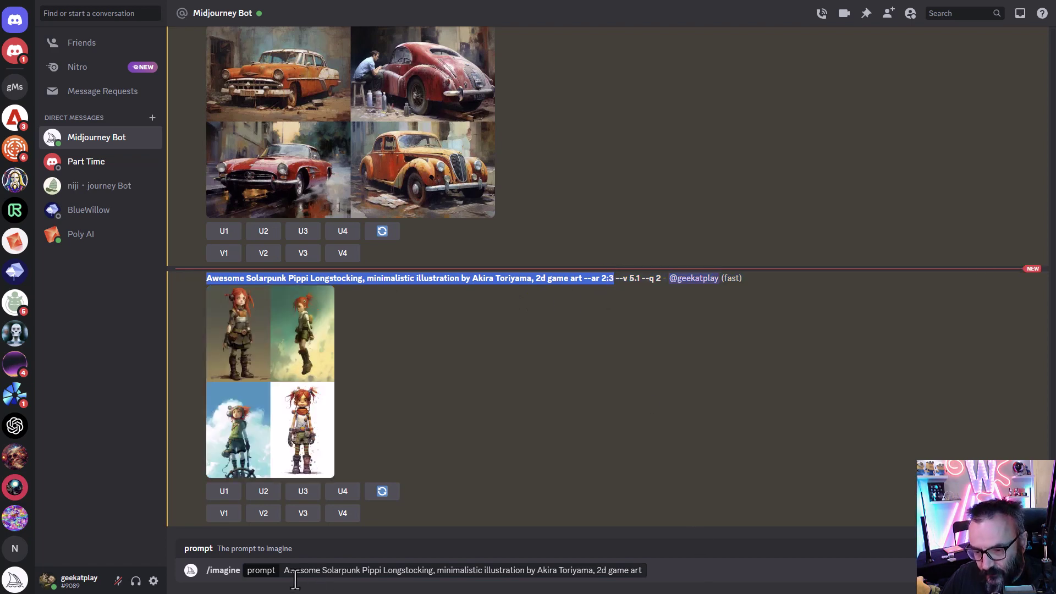
left_click_drag(281, 571, 655, 572)
key("ctrl+v")
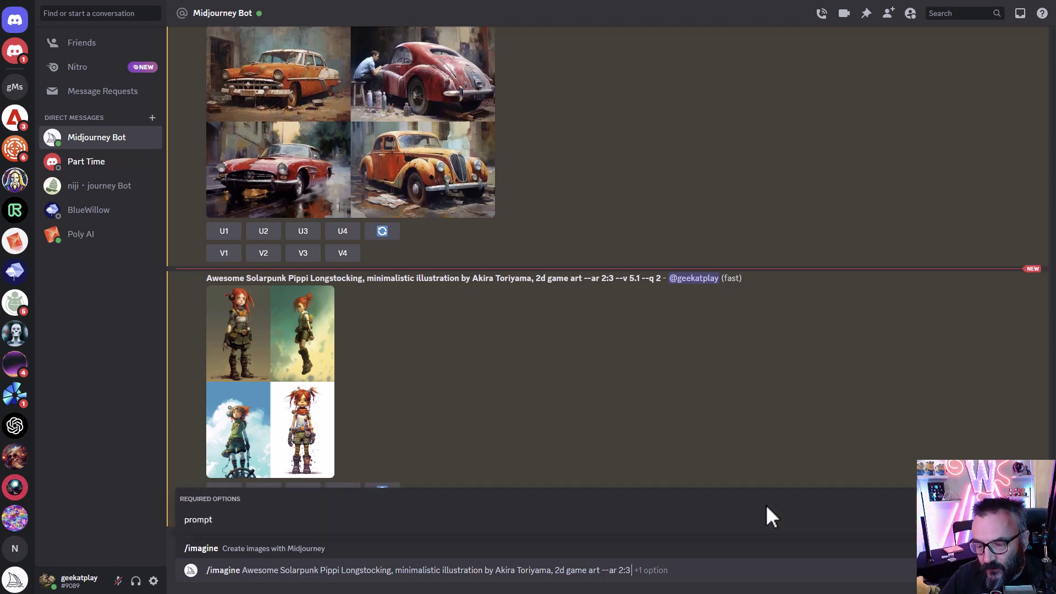
Copy the misplaced text after /imagine, clear it and re-enter it inside the command's prompt option
left_click(512, 570)
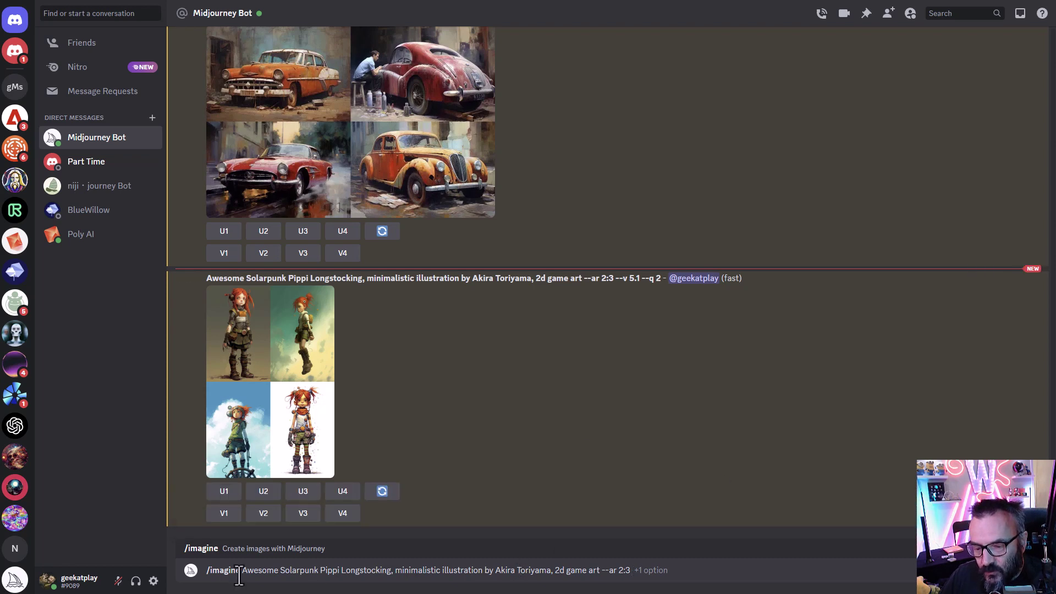
left_click_drag(242, 570, 638, 568)
key("ctrl+c")
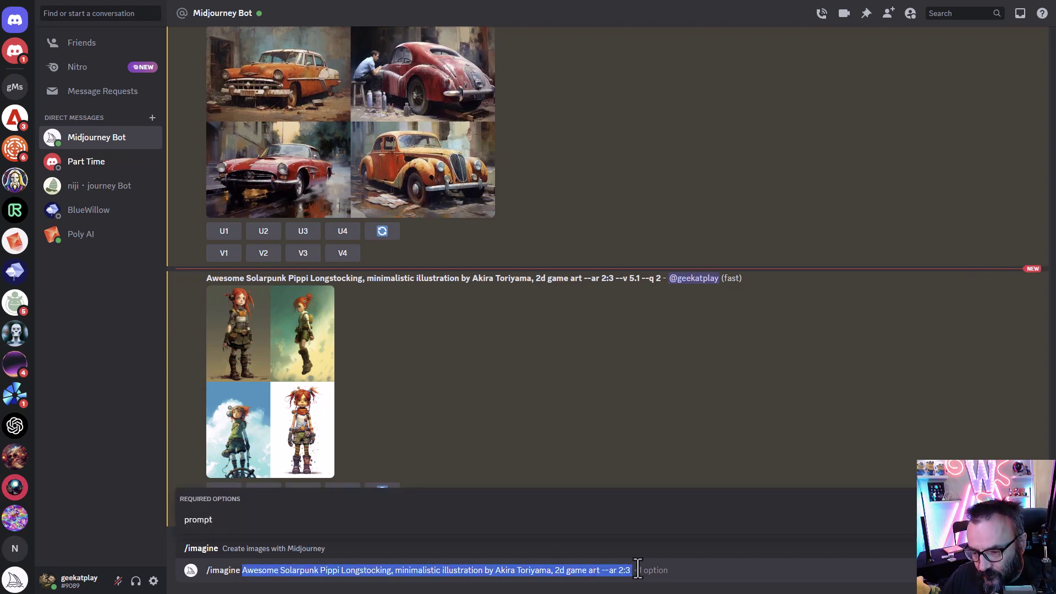
key("BackSpace")
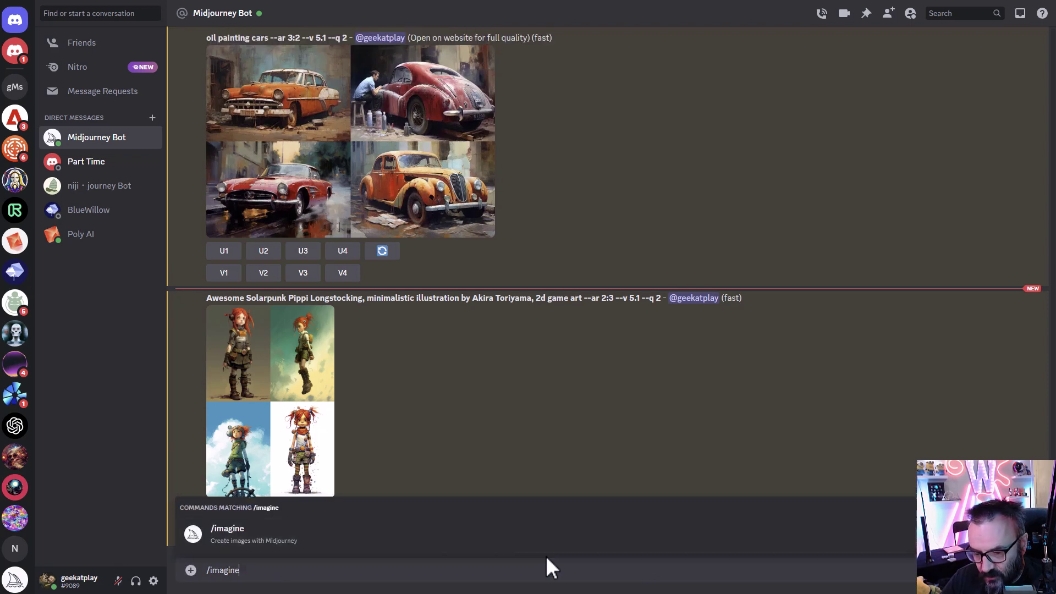
key("Tab")
key("ctrl+v")
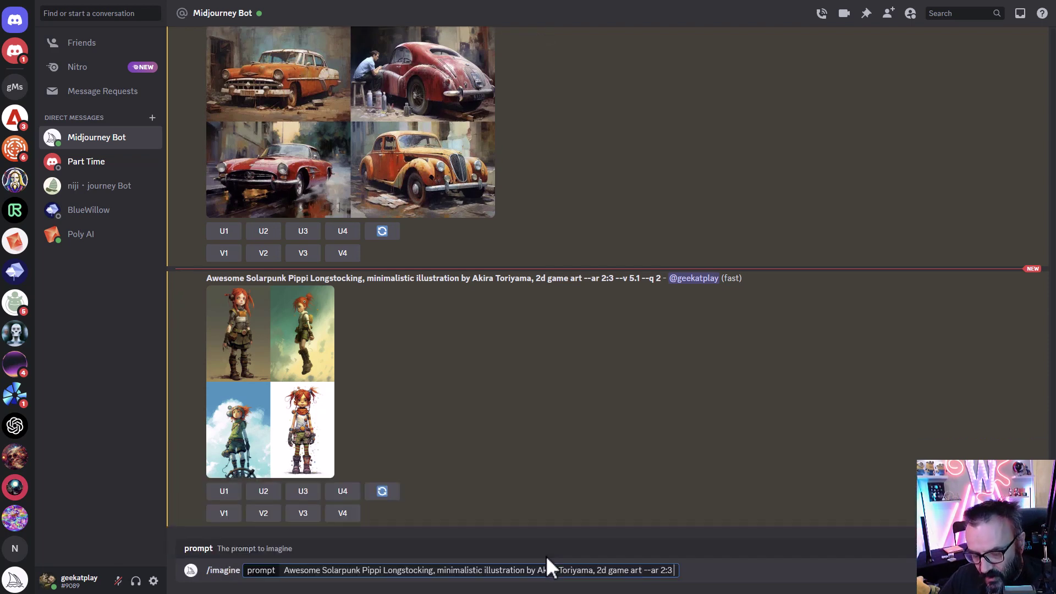
Add "--seed" to the prompt, remove it again and submit the prompt with only "--ar 2:3"
type("--seed")
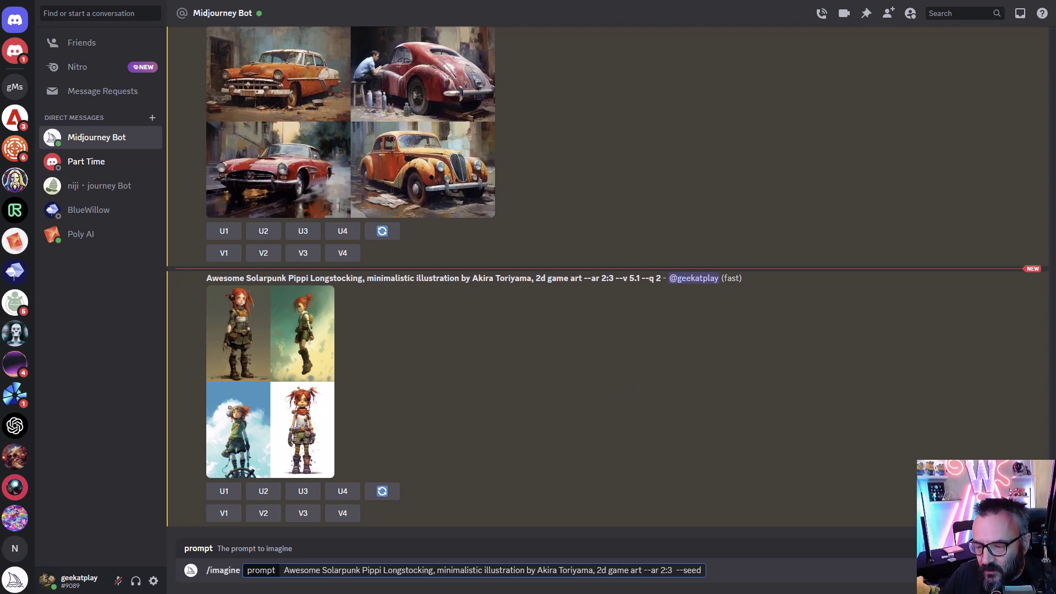
left_click_drag(671, 570, 734, 561)
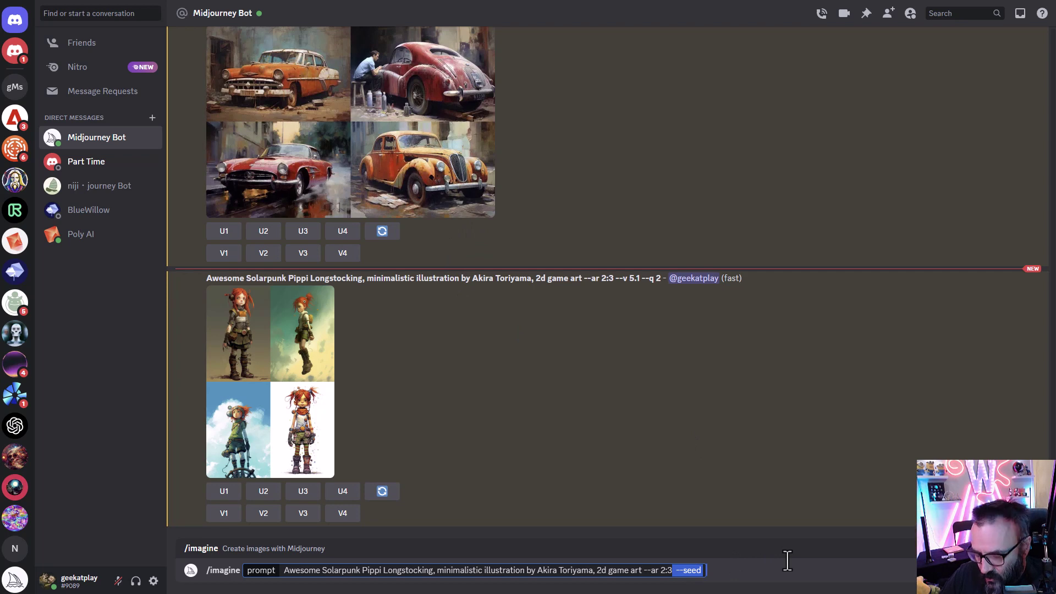
key("BackSpace")
key("Return")
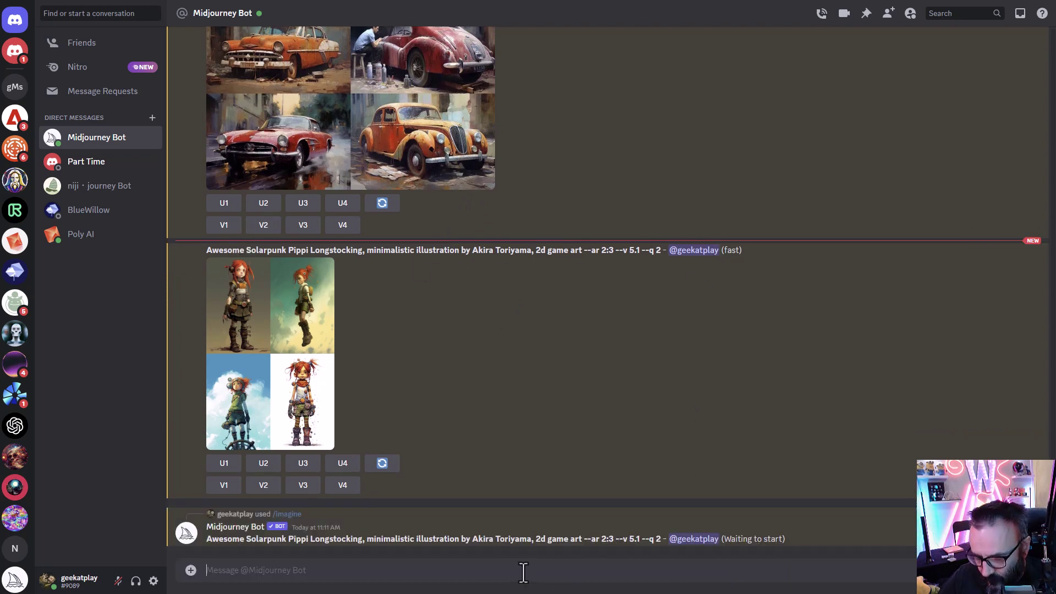
Submit a new /imagine command with the same Pippi Longstocking prompt plus "--ar 2:3 --seed 12345678"
type("/i")
key("Tab")
key("ctrl+v")
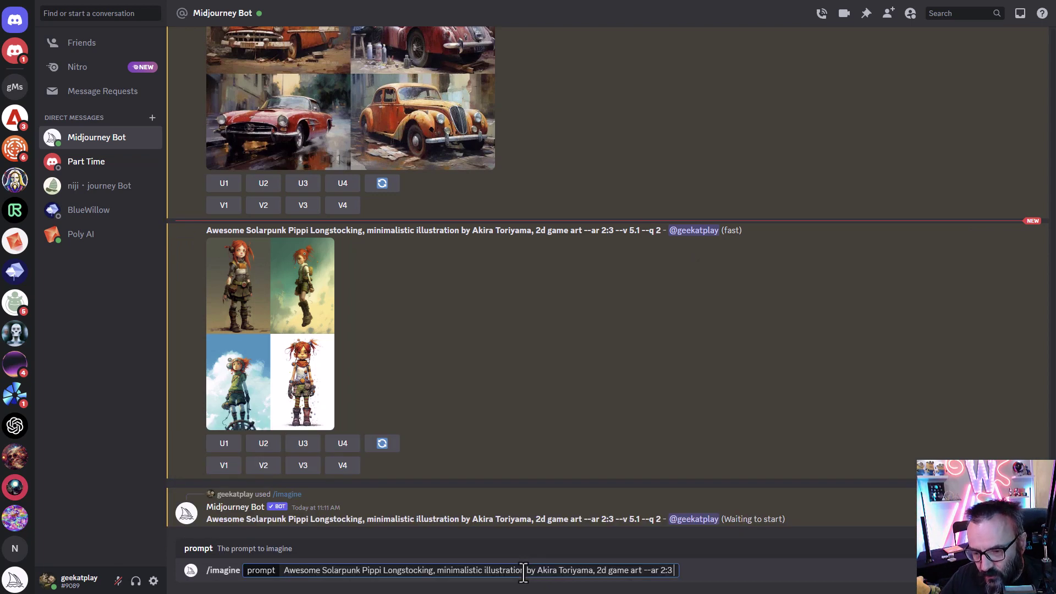
type("--s")
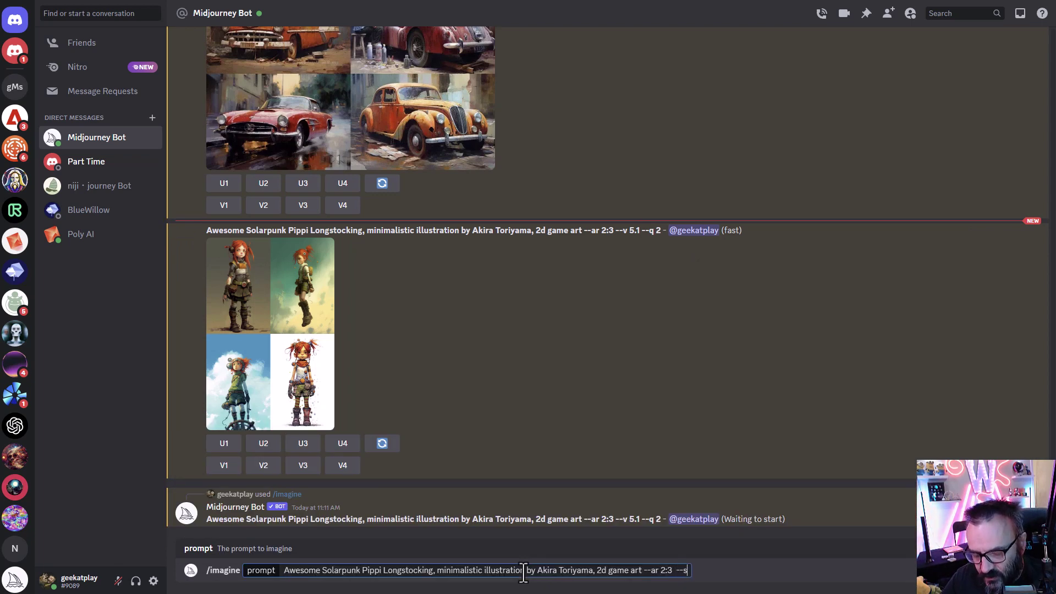
type("eed 12345678")
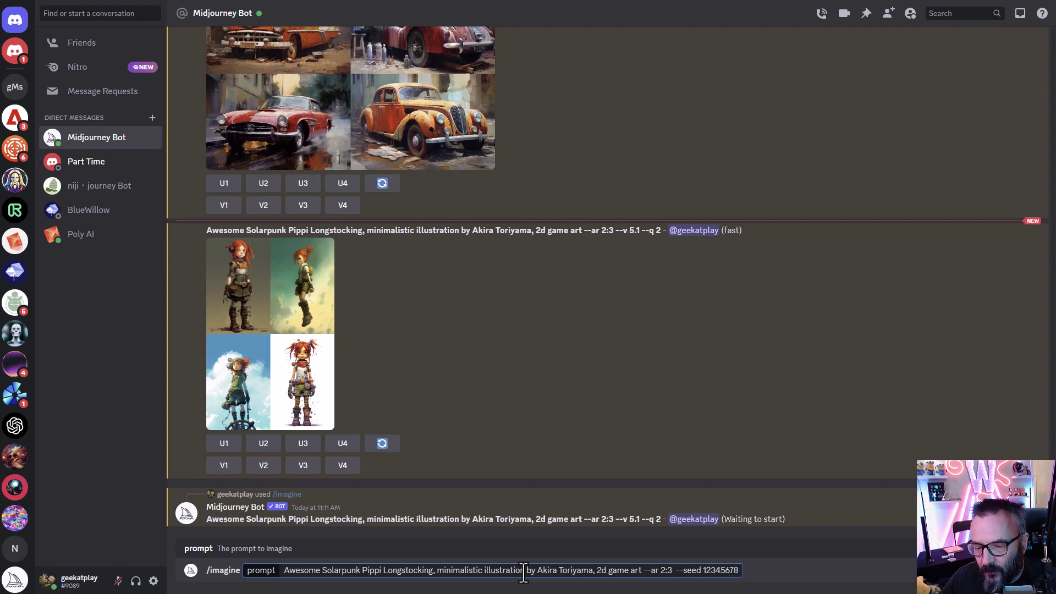
key("Return")
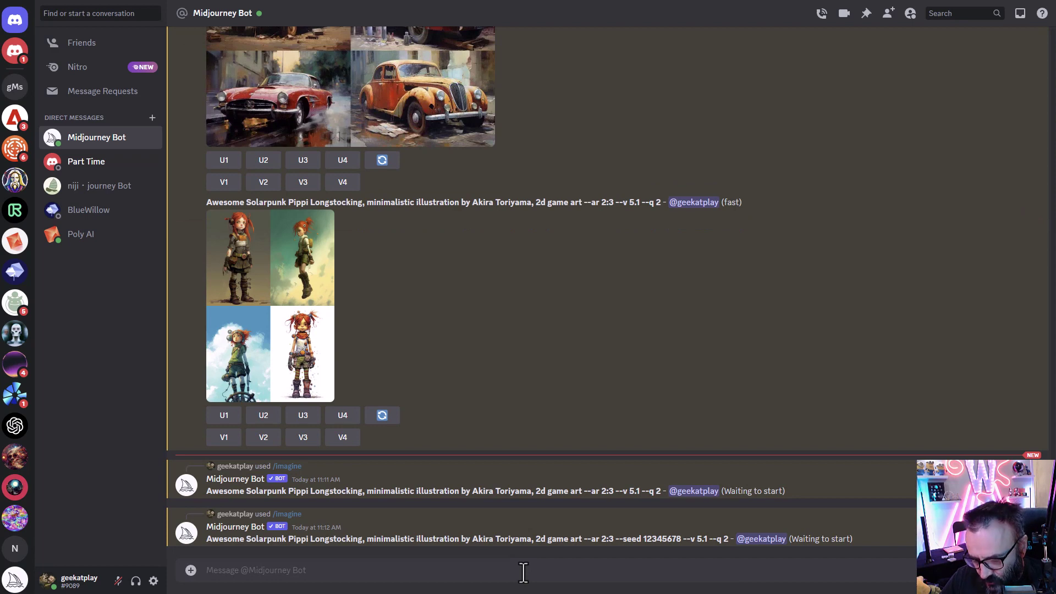
Repeat the identical seeded prompt in another /imagine command, again ending with "--ar 2:3 --seed 12345678", and submit it
type("/im")
key("Tab")
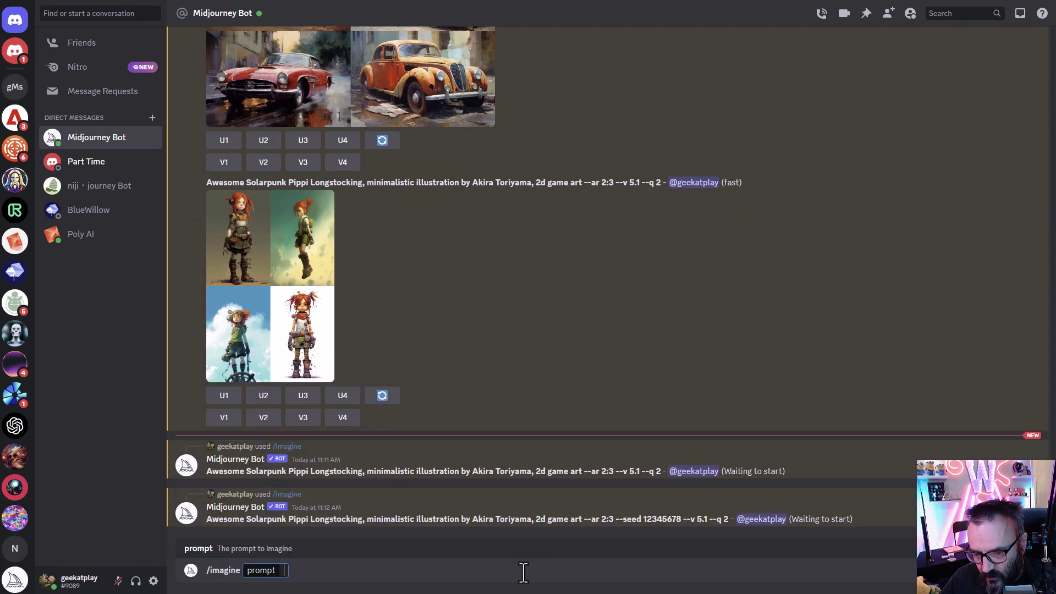
type("Awesome Solarpunk Pippi Longstocking, minimalistic illustration by Akira Toriyama, 2d game art --ar 2:3")
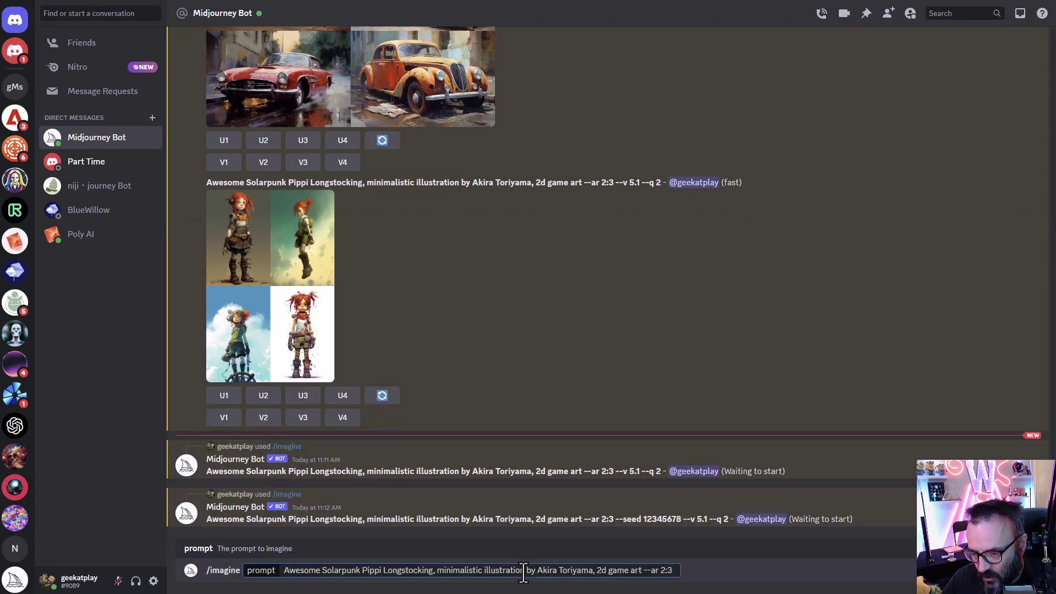
type("--seed")
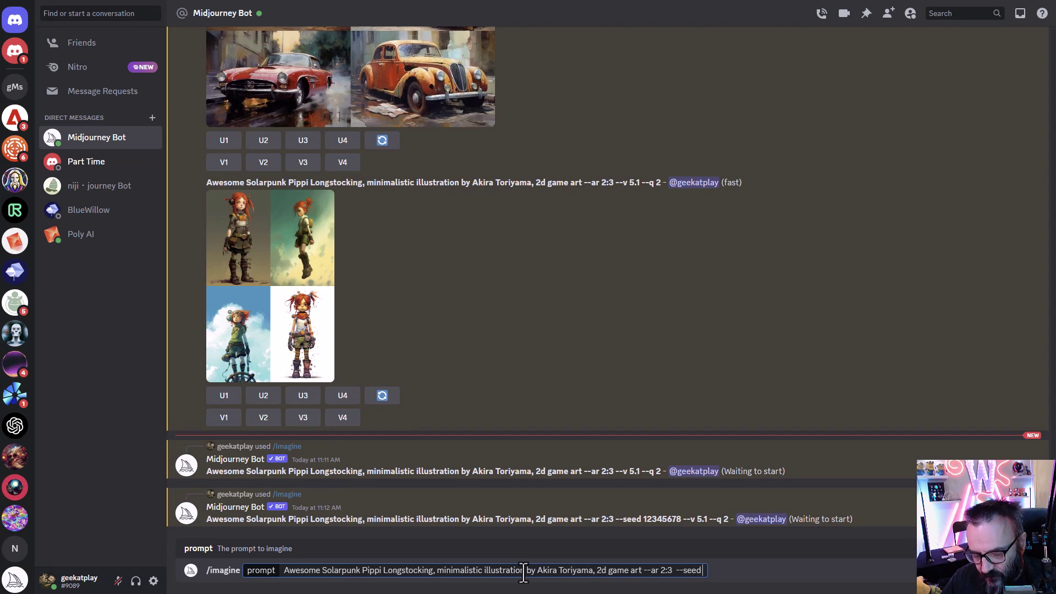
type(" 12345678")
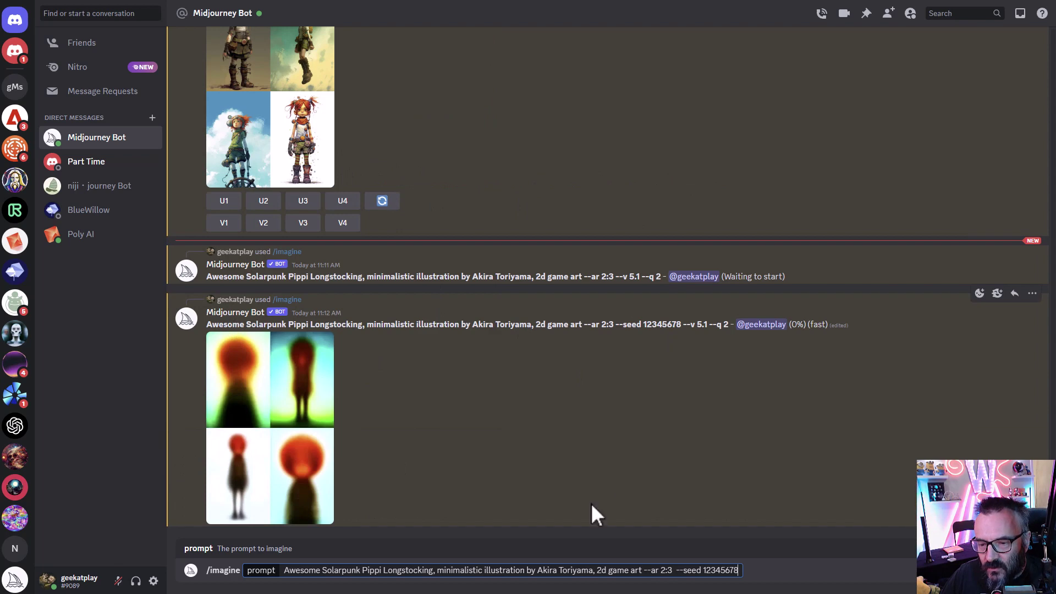
key("Return")
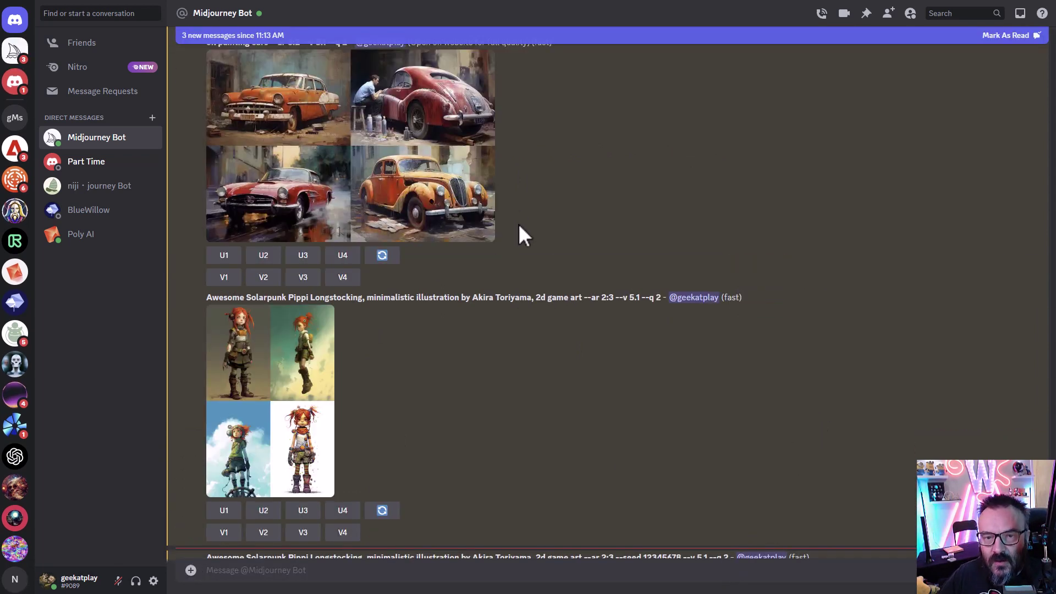
Compare the two image grids generated without a seed by viewing each one enlarged
scroll(454, 316, "down", 2)
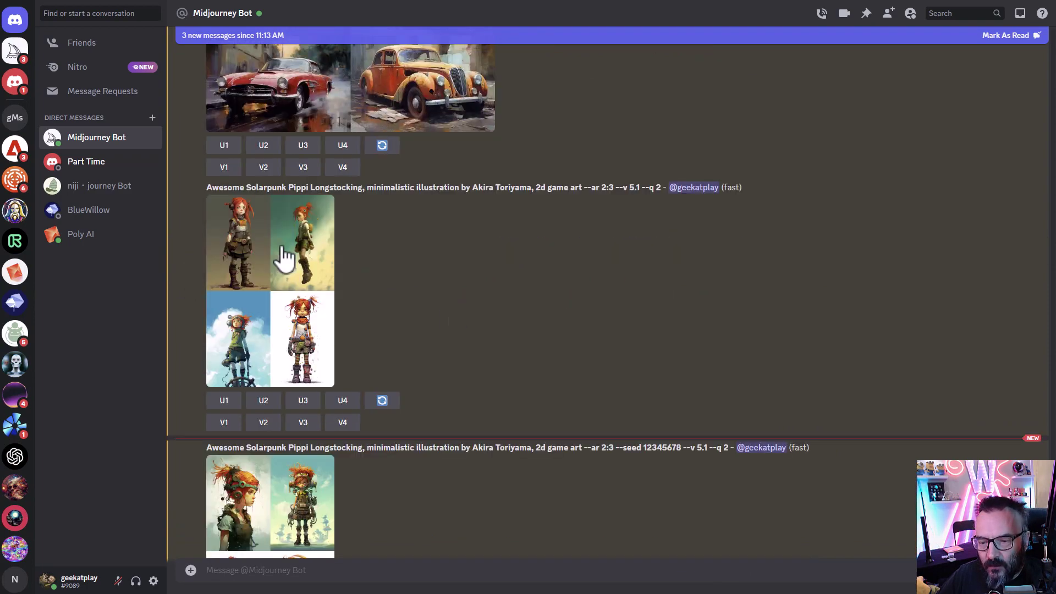
left_click(307, 266)
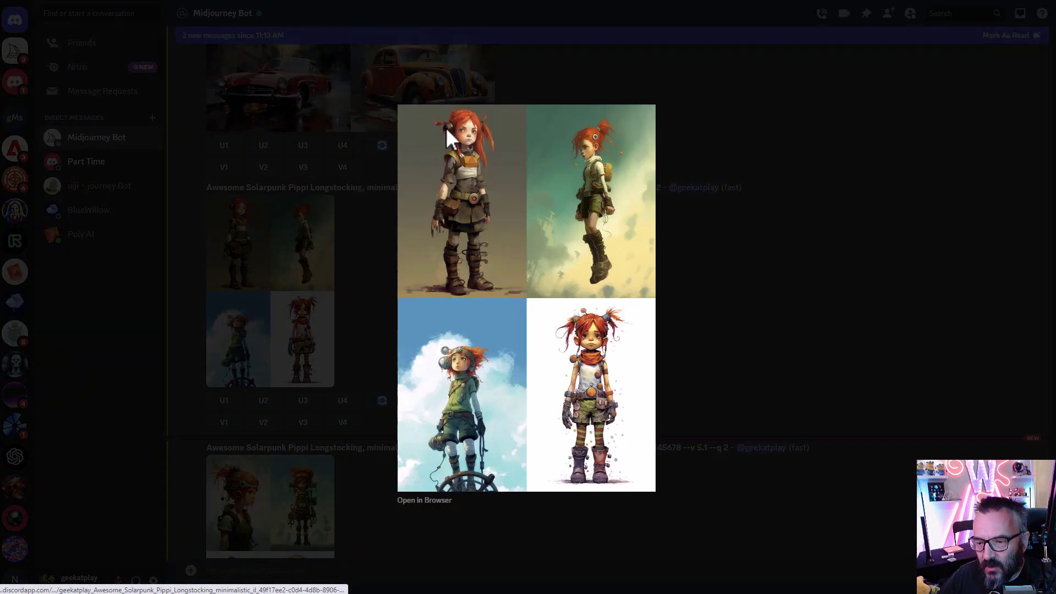
left_click(687, 340)
scroll(453, 297, "down", 5)
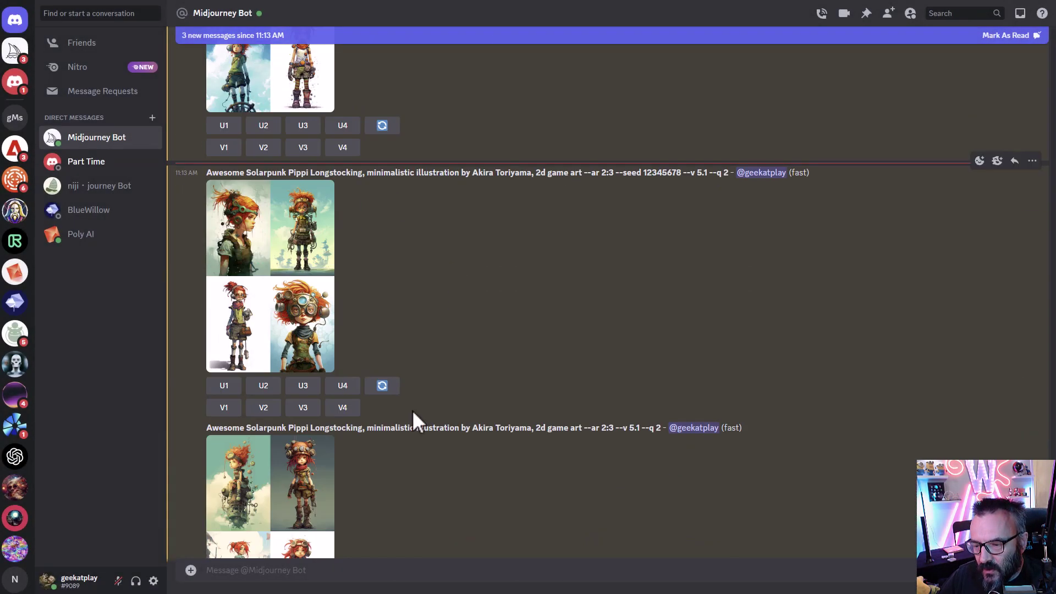
left_click(309, 536)
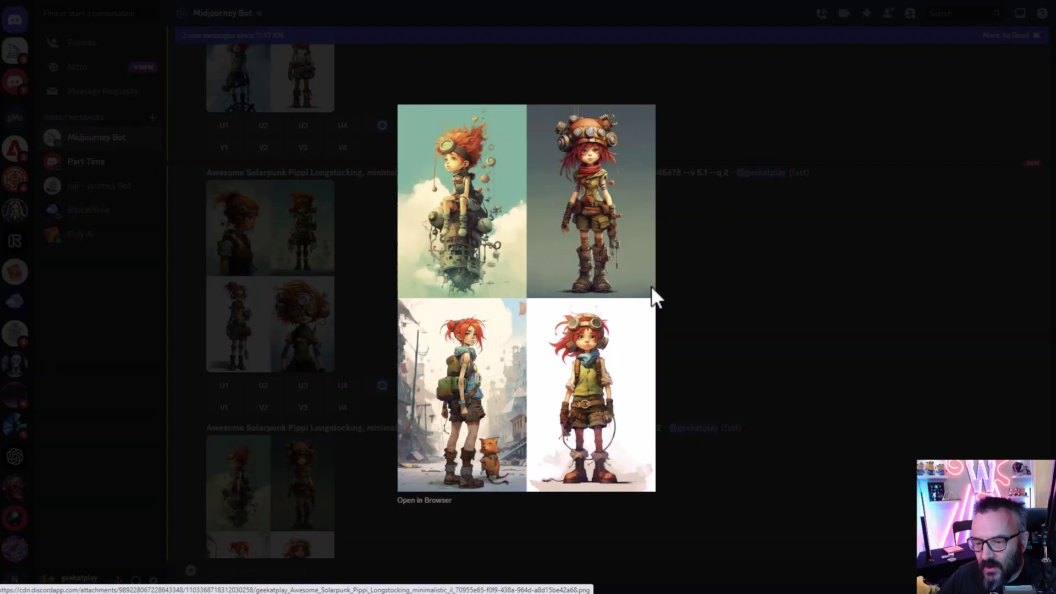
left_click(758, 297)
scroll(271, 259, "down", 1)
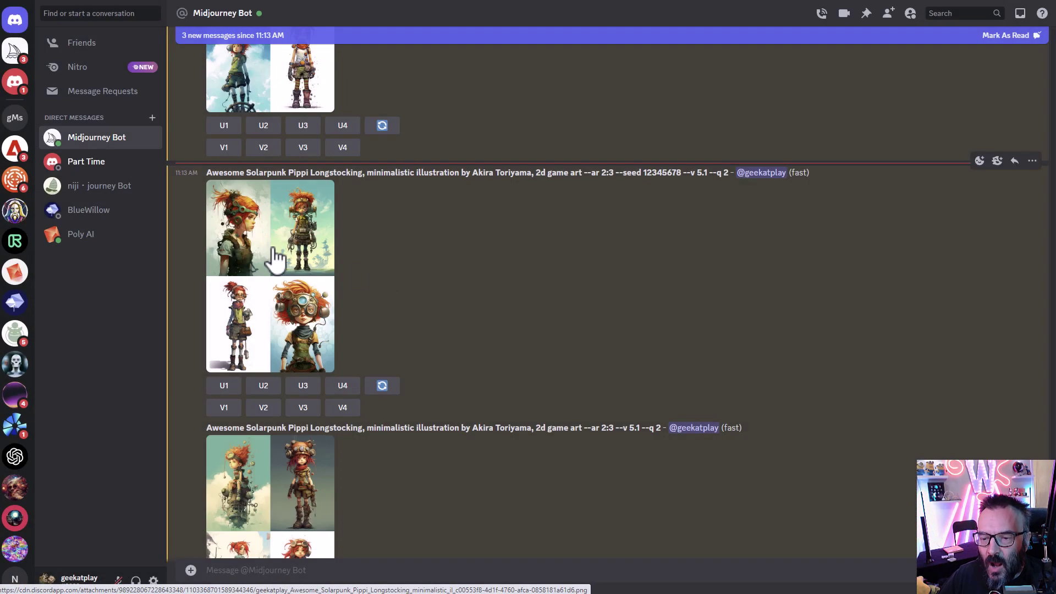
Compare the two image grids generated with seed 12345678 and view the first one enlarged
scroll(520, 207, "up", 7)
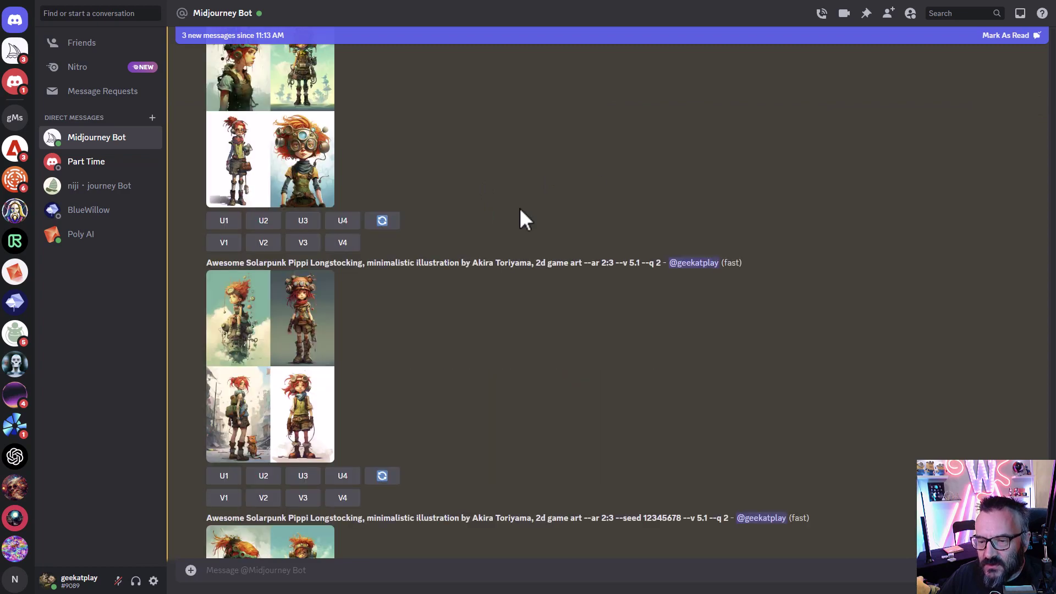
scroll(519, 207, "down", 8)
scroll(282, 157, "up", 4)
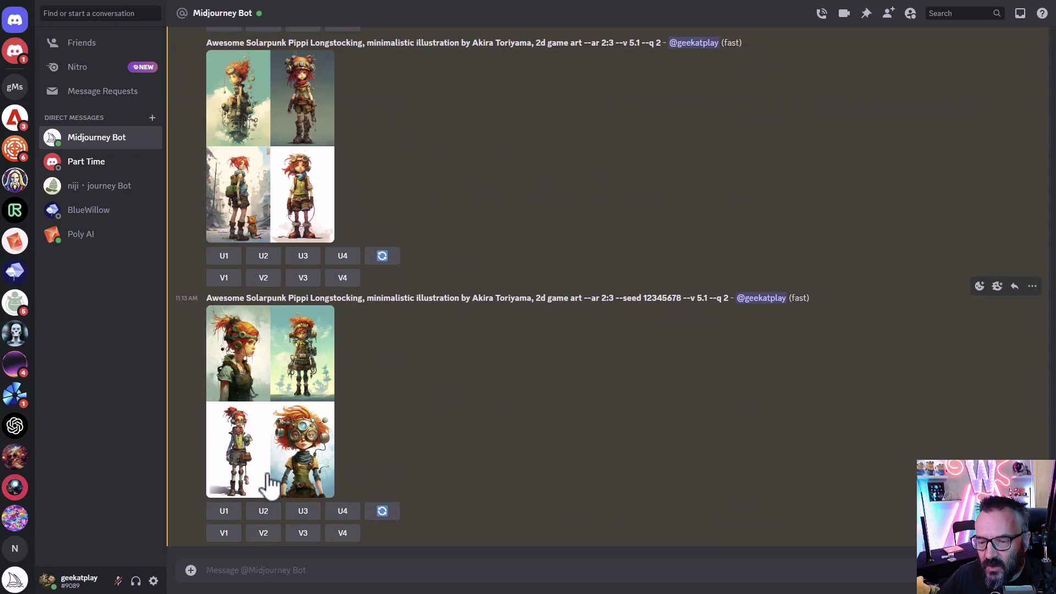
scroll(278, 245, "down", 3)
left_click(278, 202)
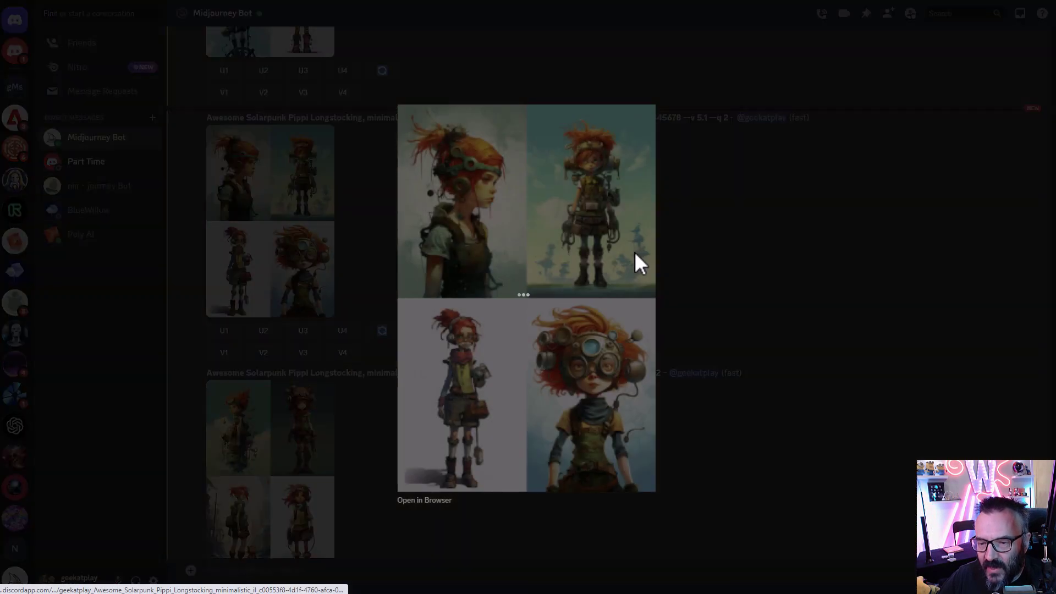
left_click(785, 323)
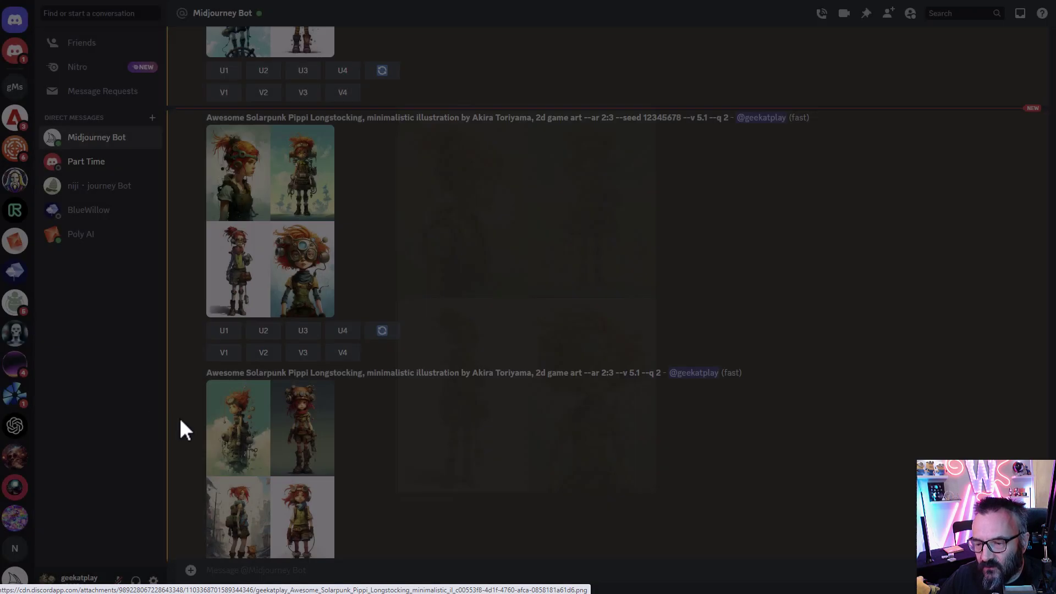
View the second image grid generated with seed 12345678 enlarged to compare it with the first
scroll(345, 381, "down", 1)
scroll(344, 382, "down", 3)
left_click(313, 385)
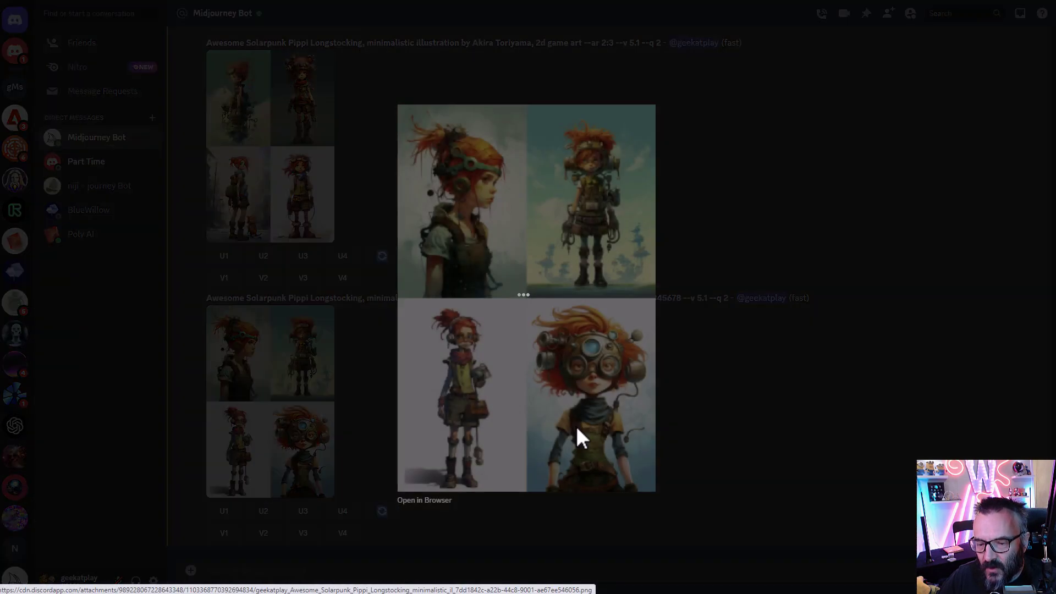
left_click(756, 414)
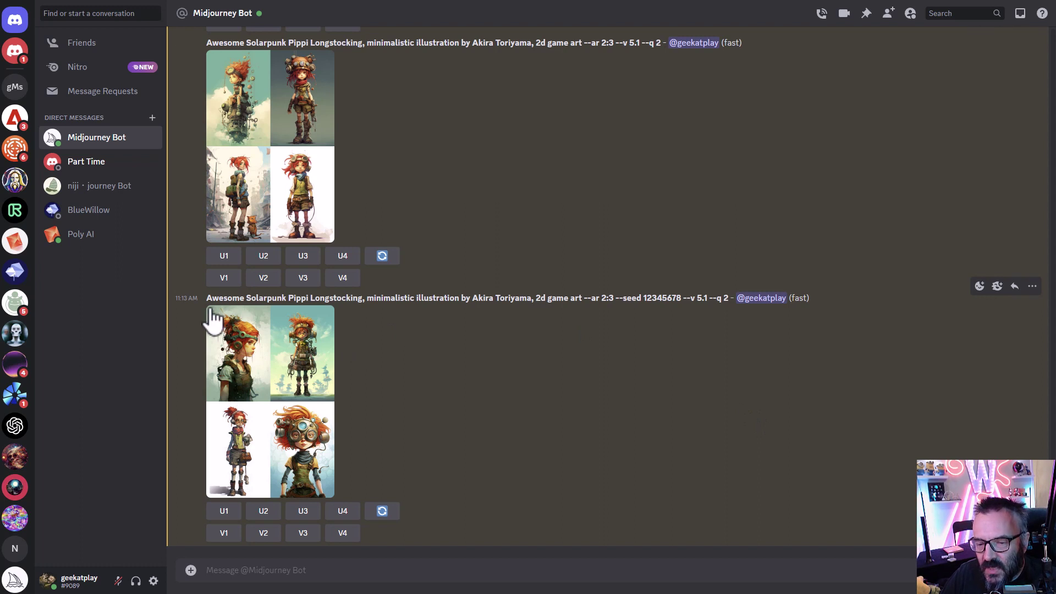
Copy the latest Pippi Longstocking prompt through "--seed 12345678" and paste it into a new /imagine command
left_click_drag(206, 300, 680, 303)
key("ctrl+c")
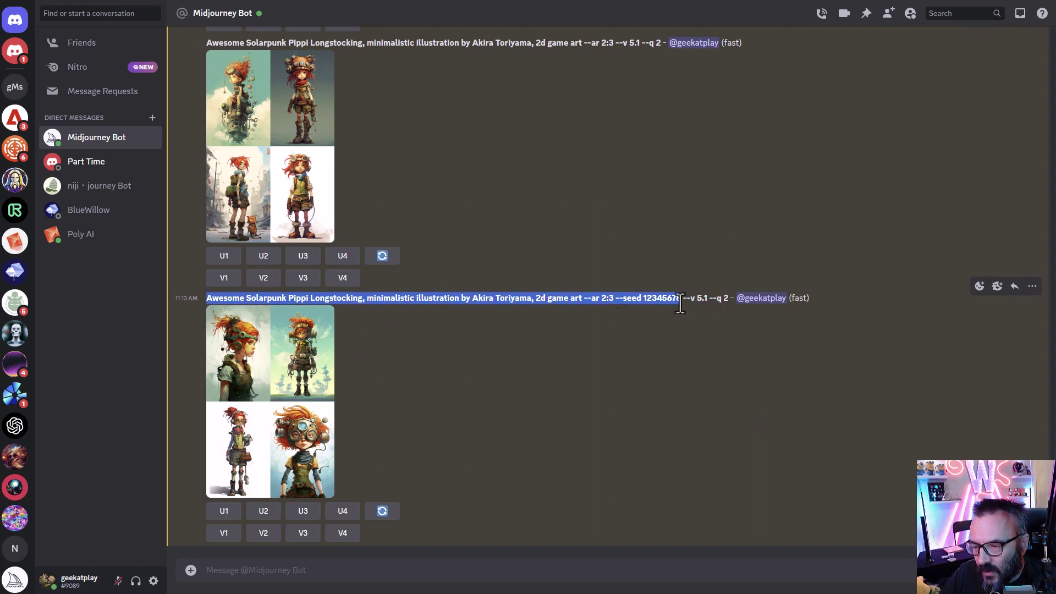
left_click(394, 571)
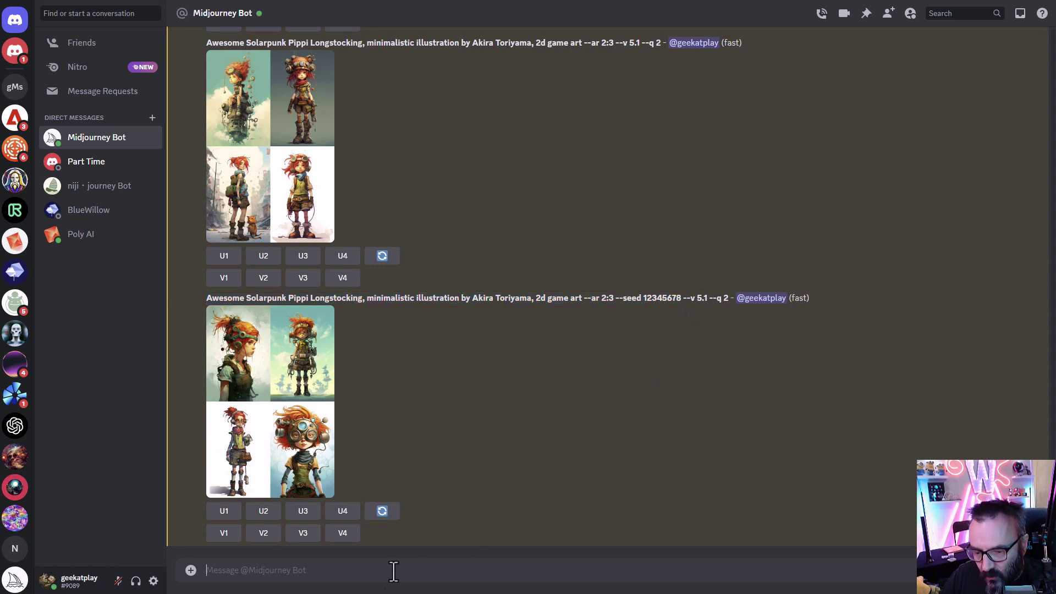
type("/")
key("Return")
key("ctrl+v")
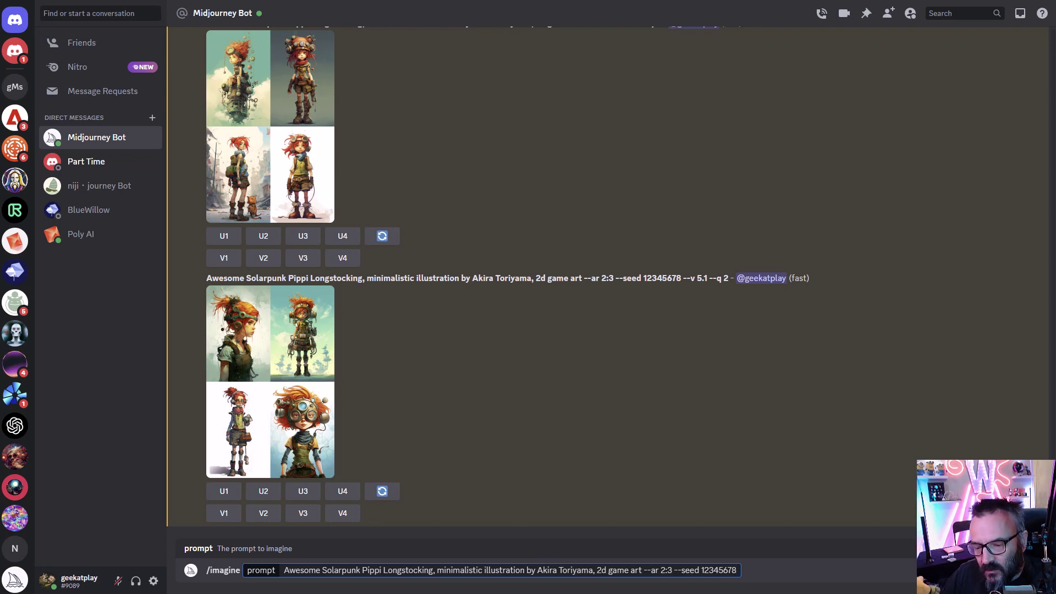
Insert "{black hair, blond hair, orange hair}" after "Pippi Longstocking" in the prompt, then submit it and approve the permutation prompts
left_click(433, 570)
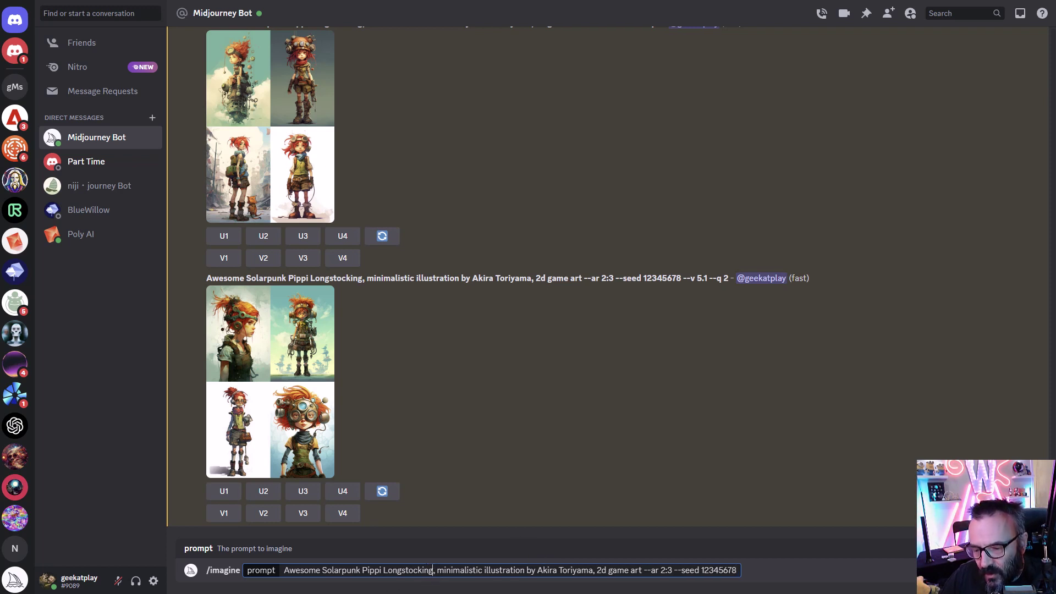
type("(")
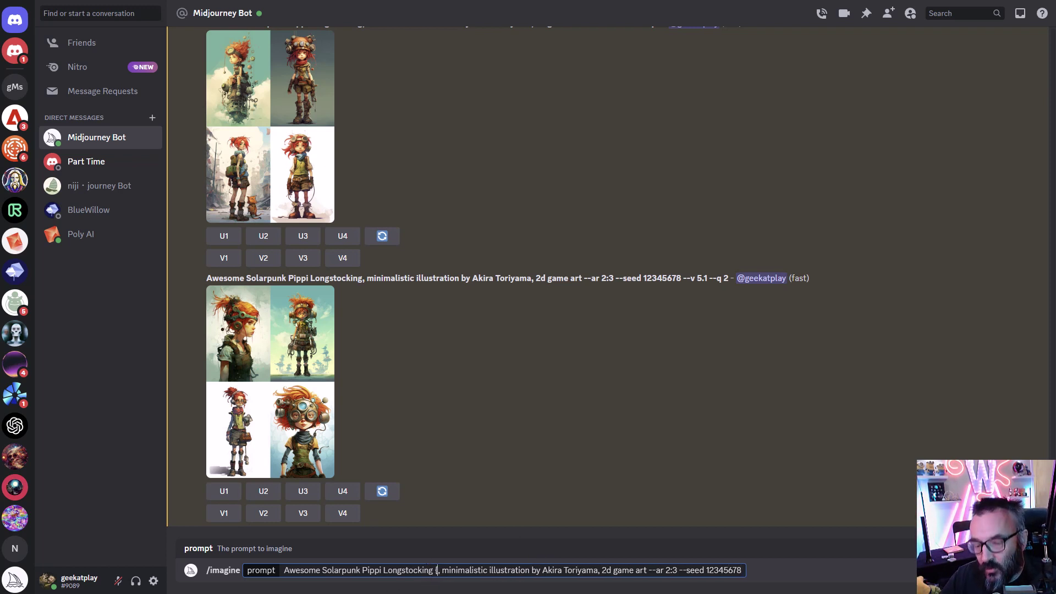
type("black hair")
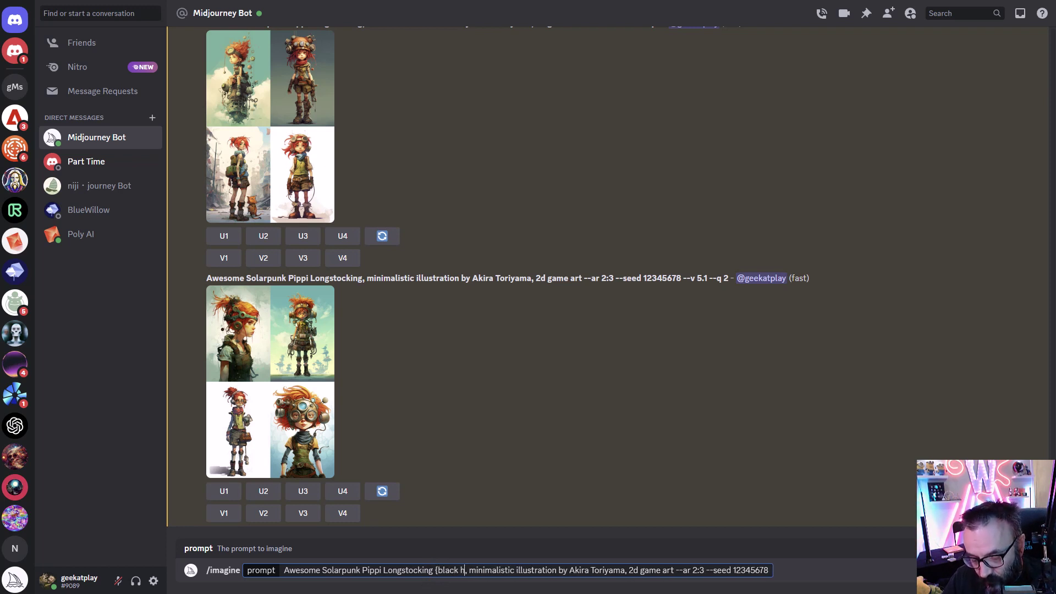
type(", red hao")
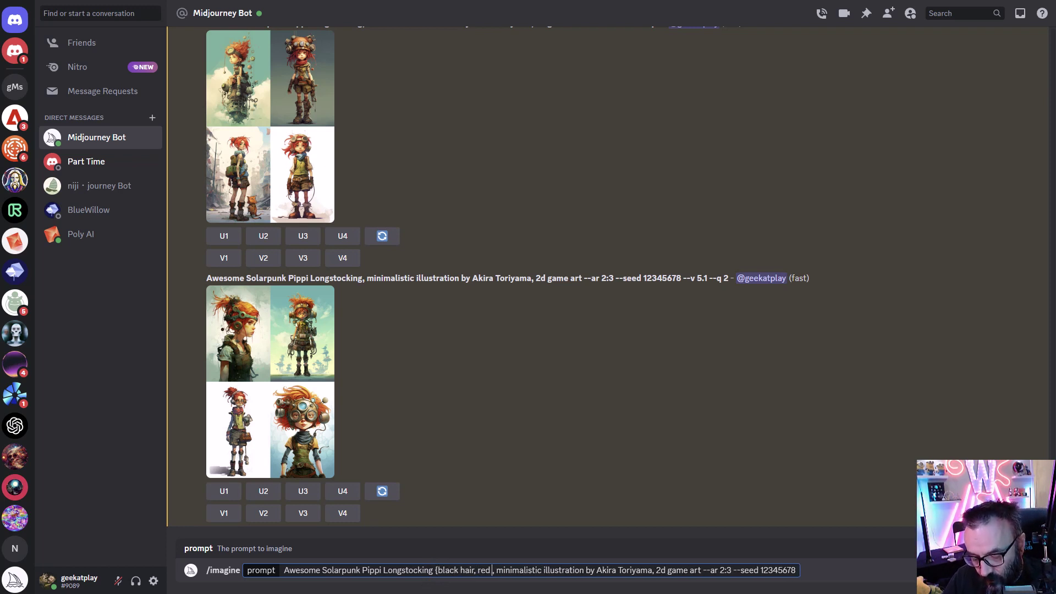
key("BackSpace")
key("BackSpace")
key("BackSpace")
key("BackSpace")
key("BackSpace")
key("BackSpace")
key("BackSpace")
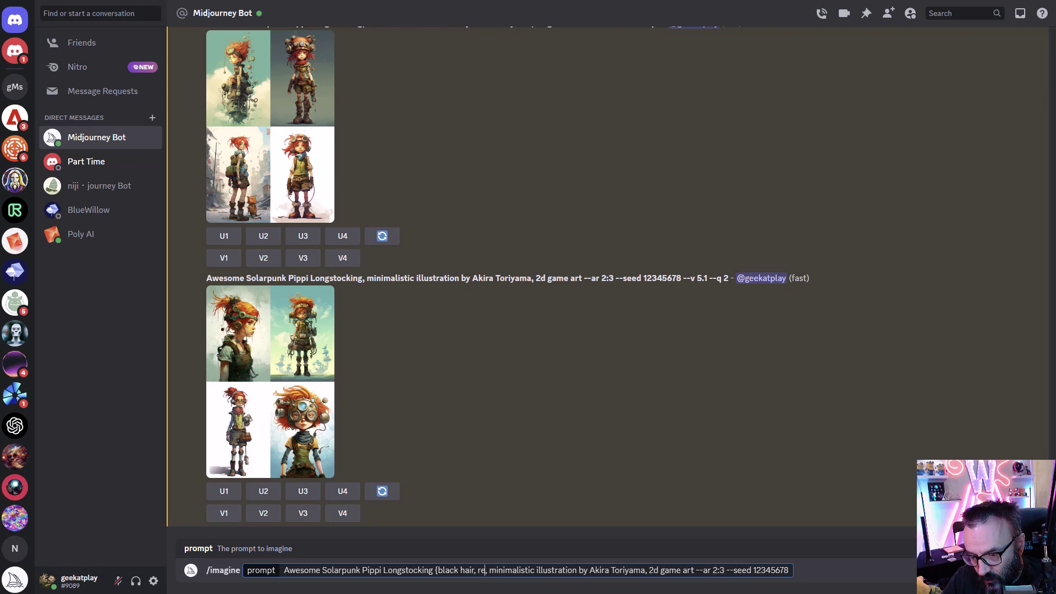
type("blond ha")
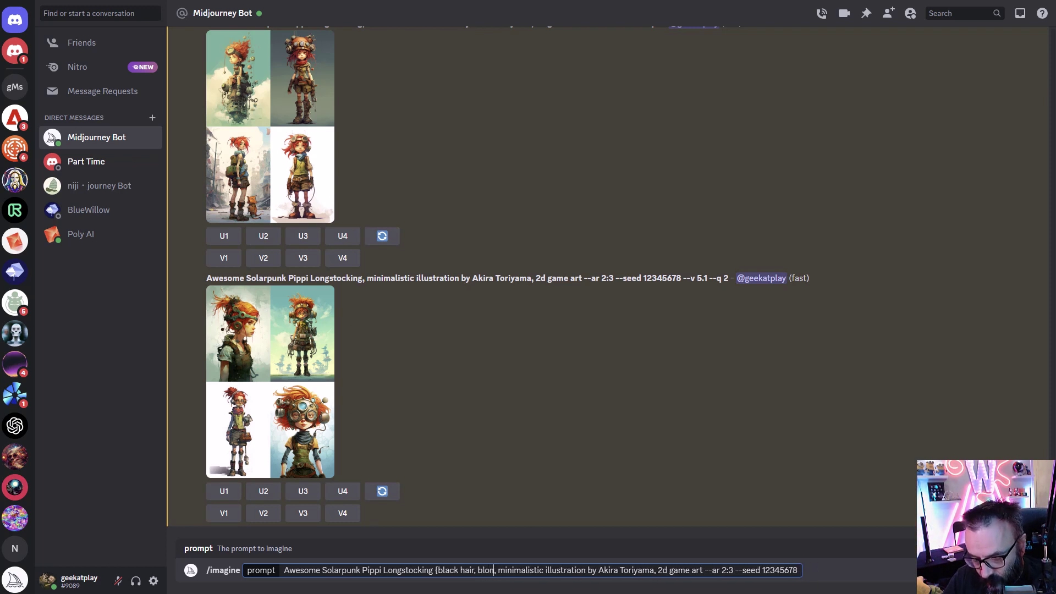
type("ir, ")
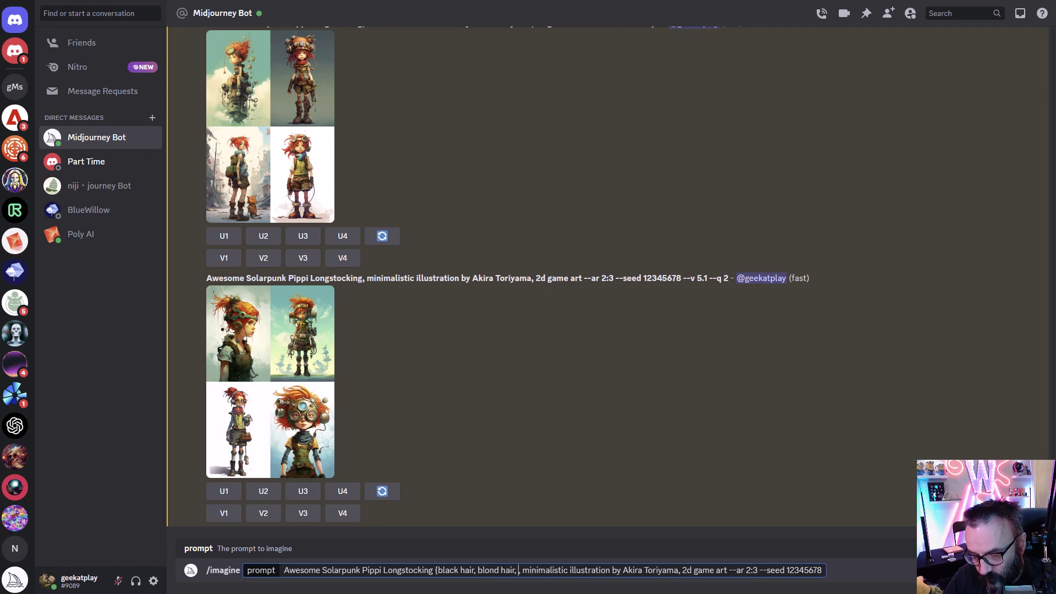
type("orange")
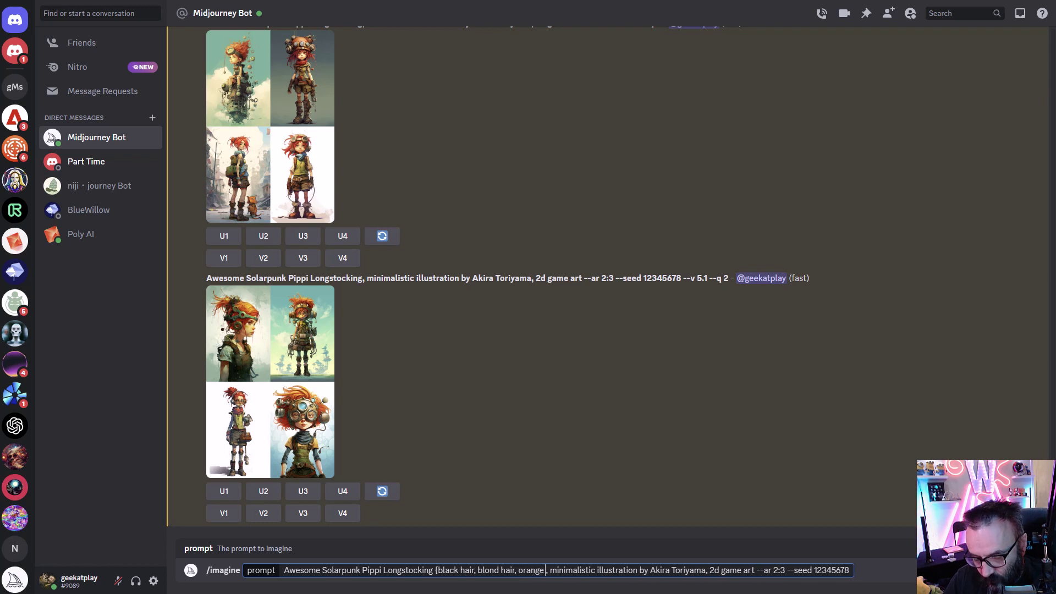
type(" hair}")
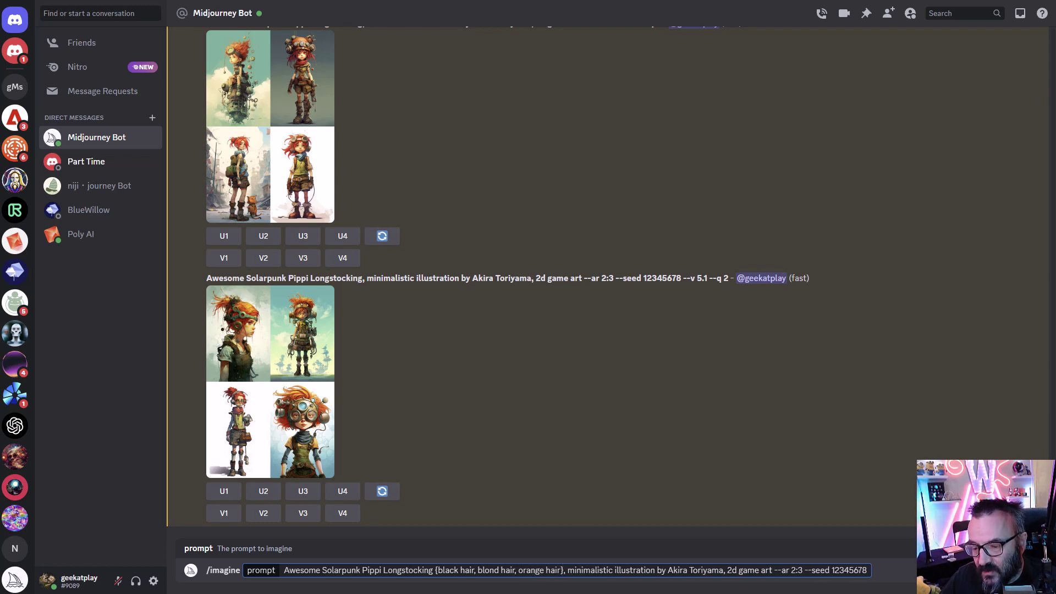
key("Return")
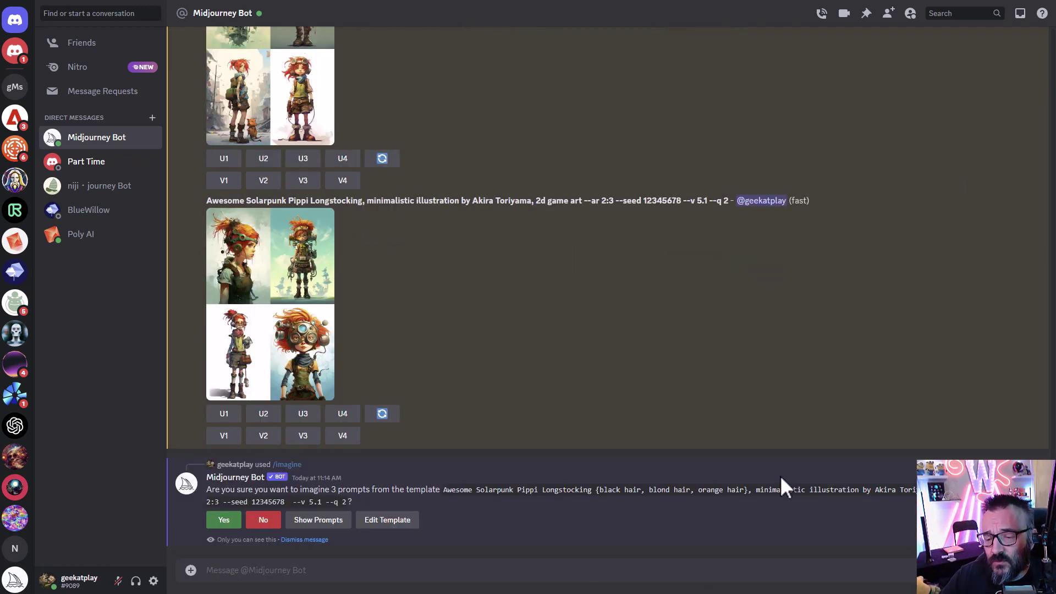
left_click(224, 520)
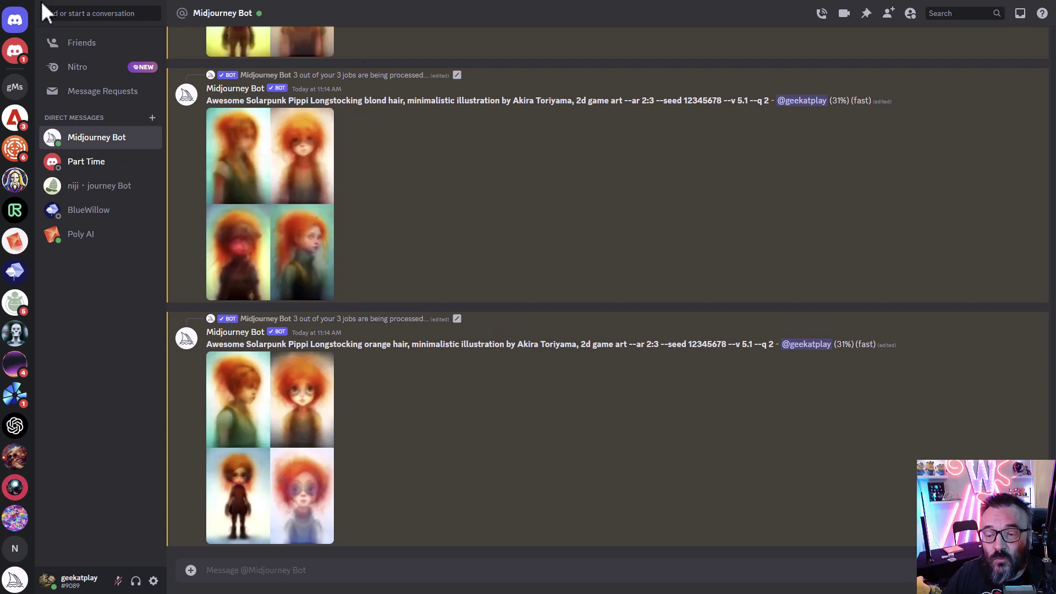
Examine the black hair job in progress and highlight "Pippi Longstocking" in its prompt
scroll(398, 186, "up", 4)
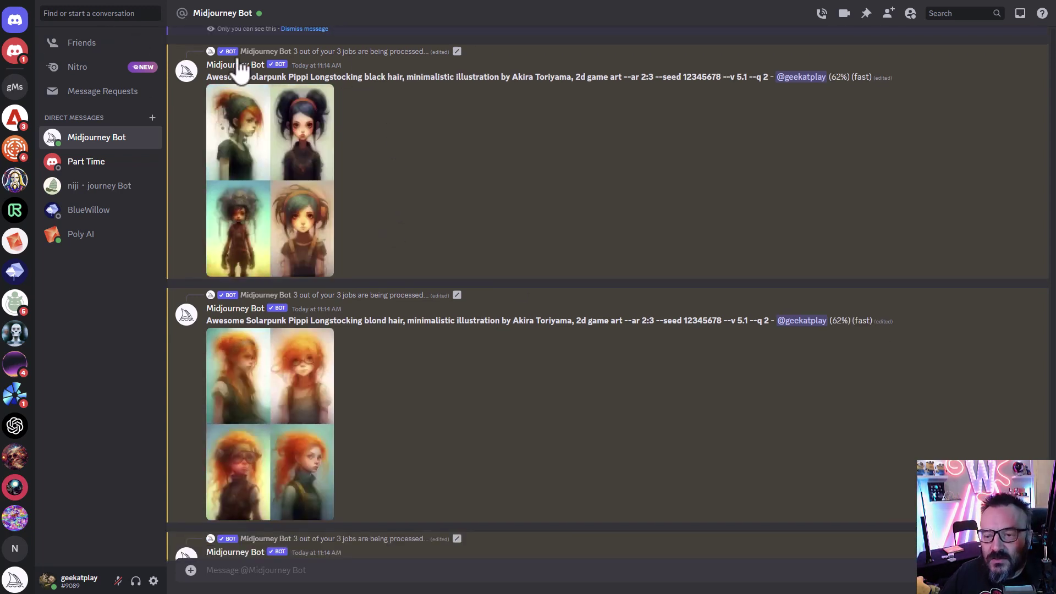
left_click_drag(287, 77, 358, 77)
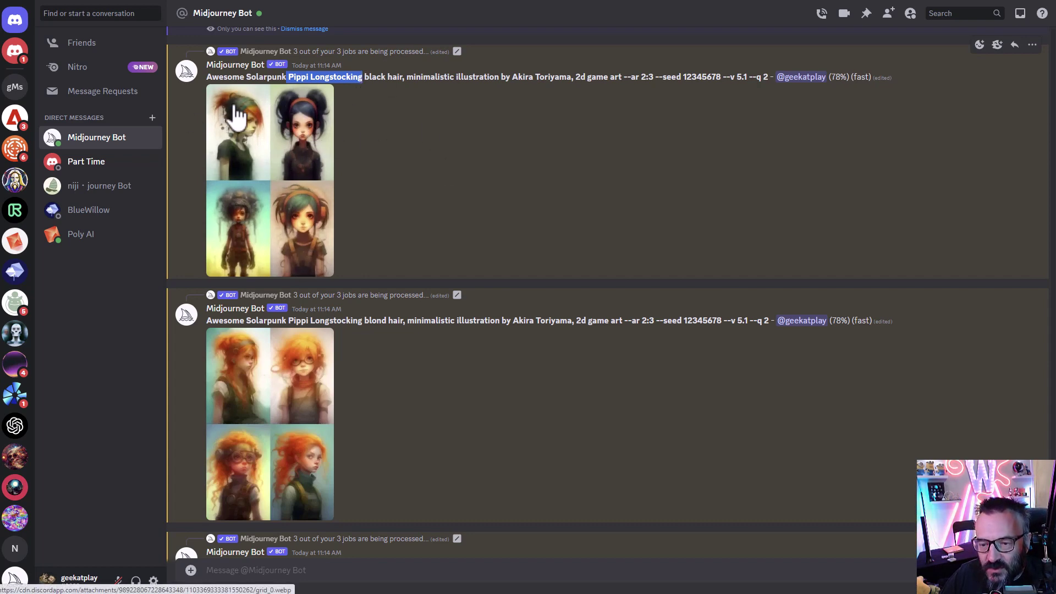
left_click_drag(288, 78, 363, 80)
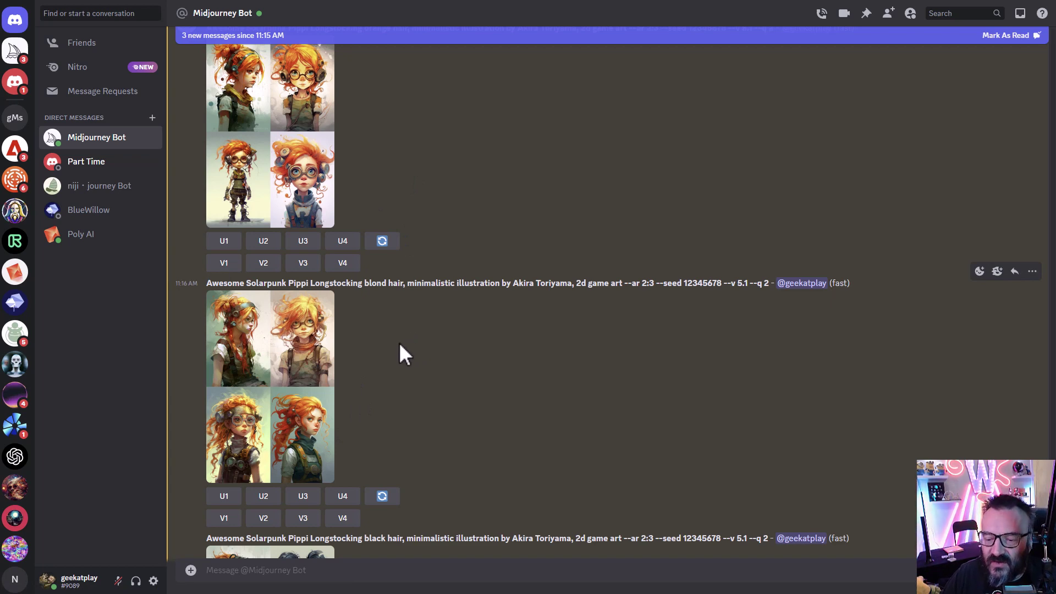
View the finished black hair grid enlarged and look over the neighbouring hair colour results
scroll(405, 280, "down", 3)
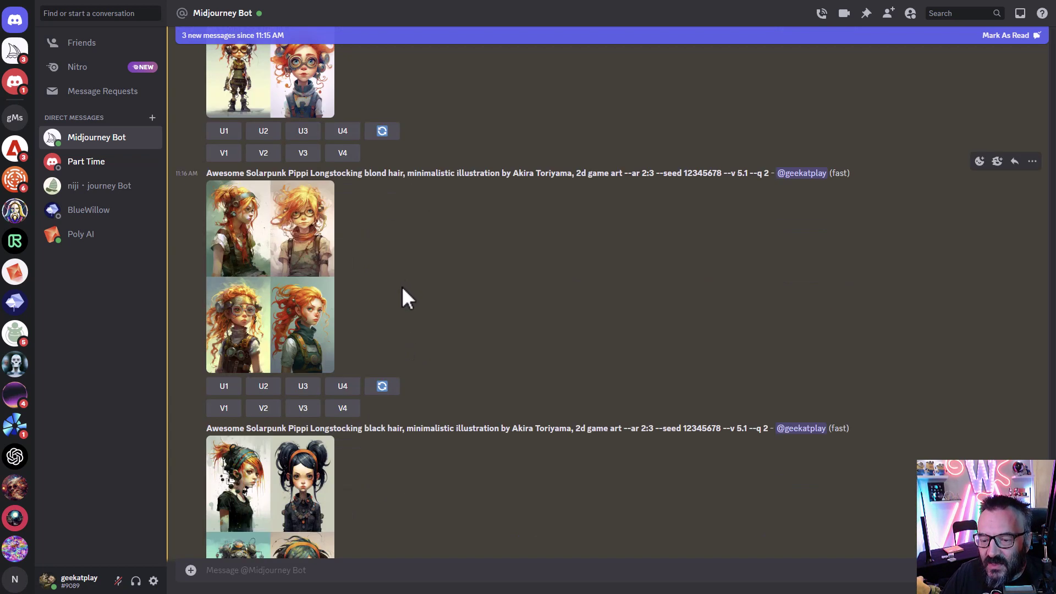
scroll(394, 325, "down", 1)
left_click(302, 384)
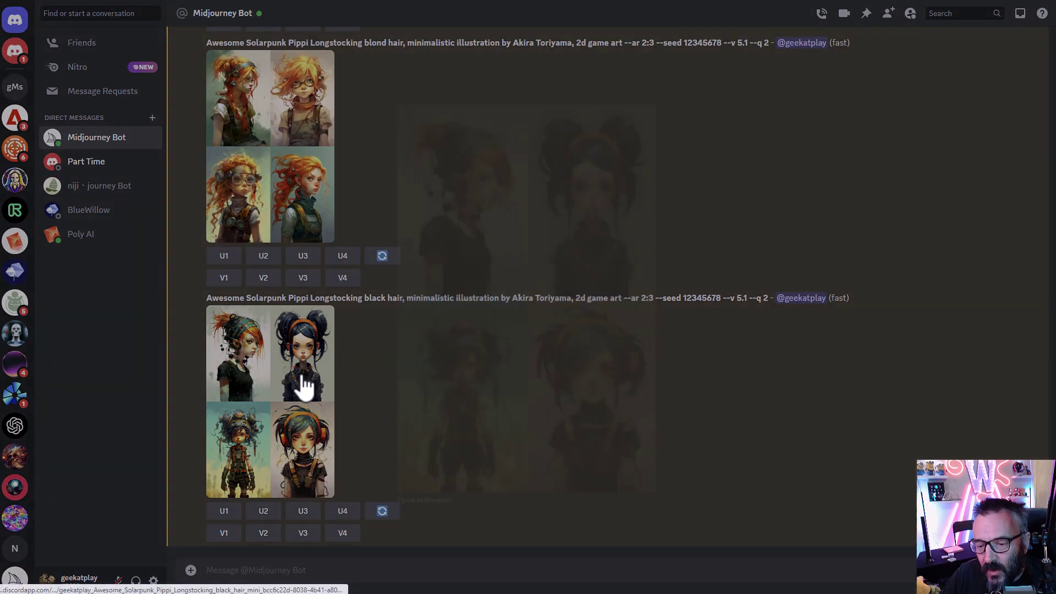
left_click(776, 414)
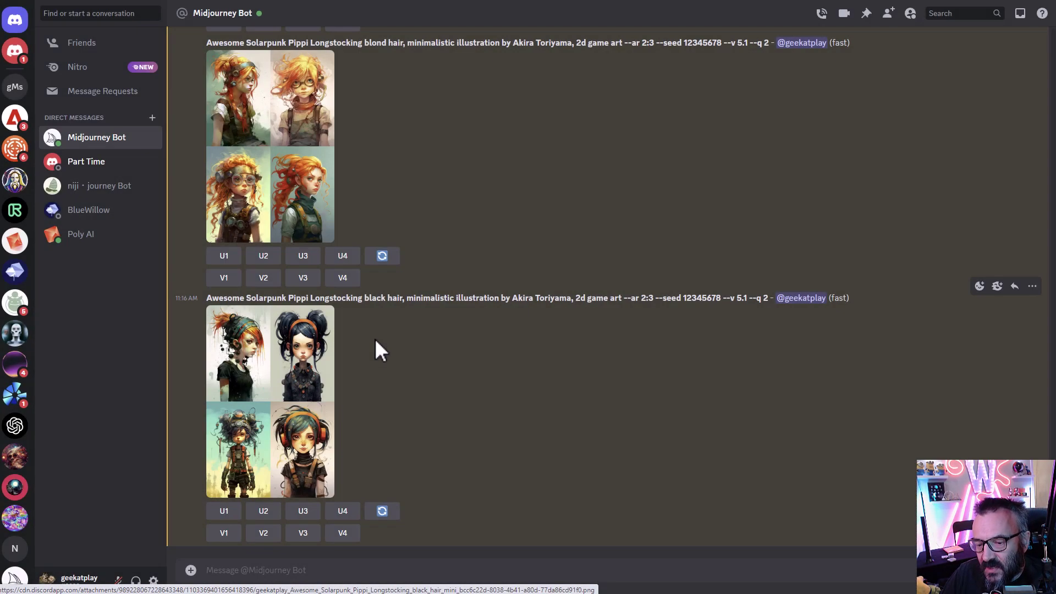
scroll(377, 363, "up", 3)
scroll(363, 352, "down", 4)
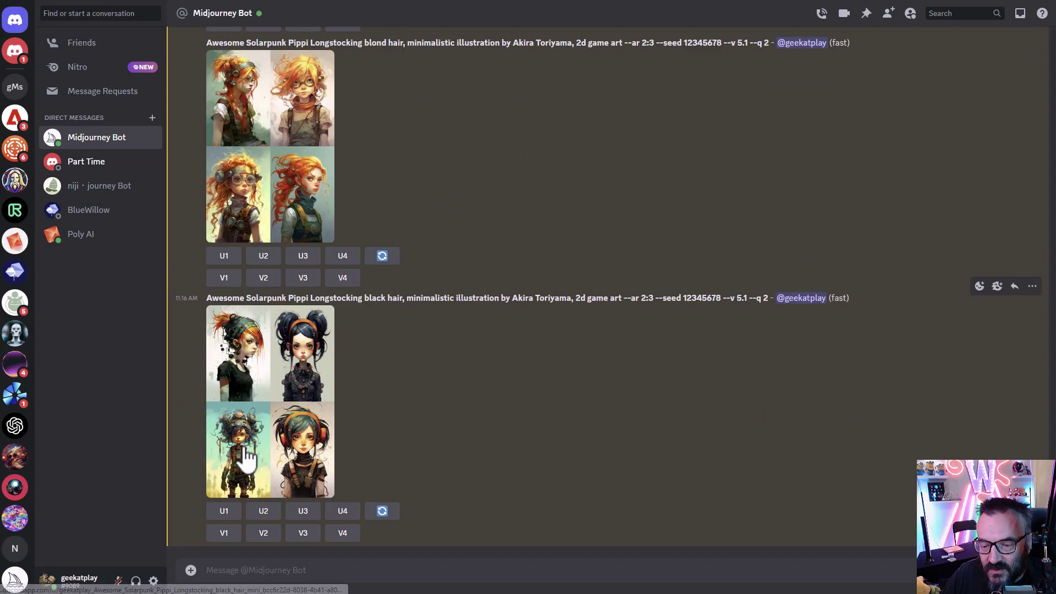
Compare the orange hair grid with the black hair grid by viewing each one enlarged
scroll(250, 448, "up", 4)
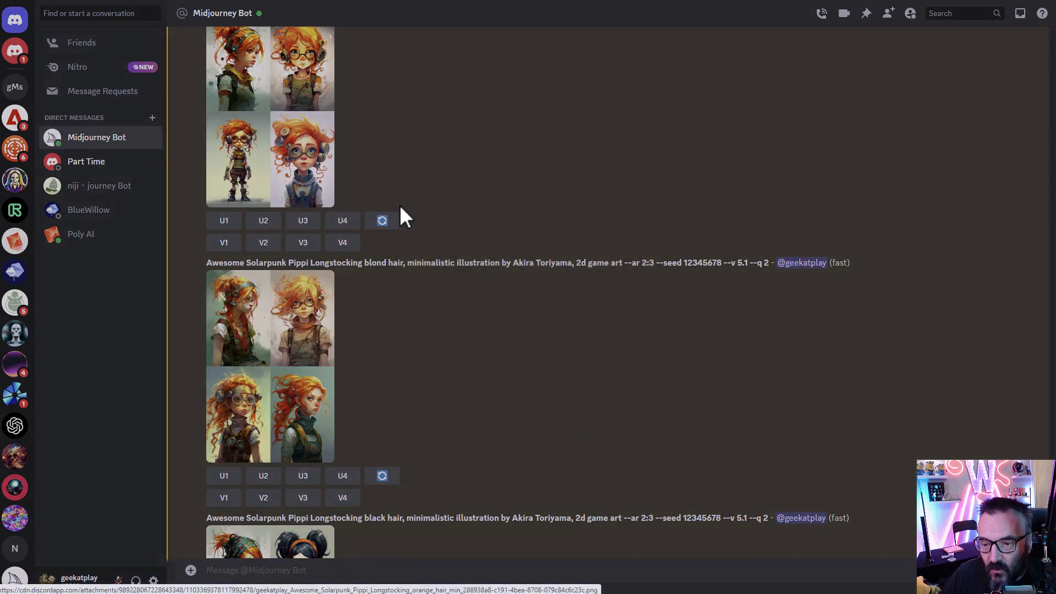
left_click(308, 182)
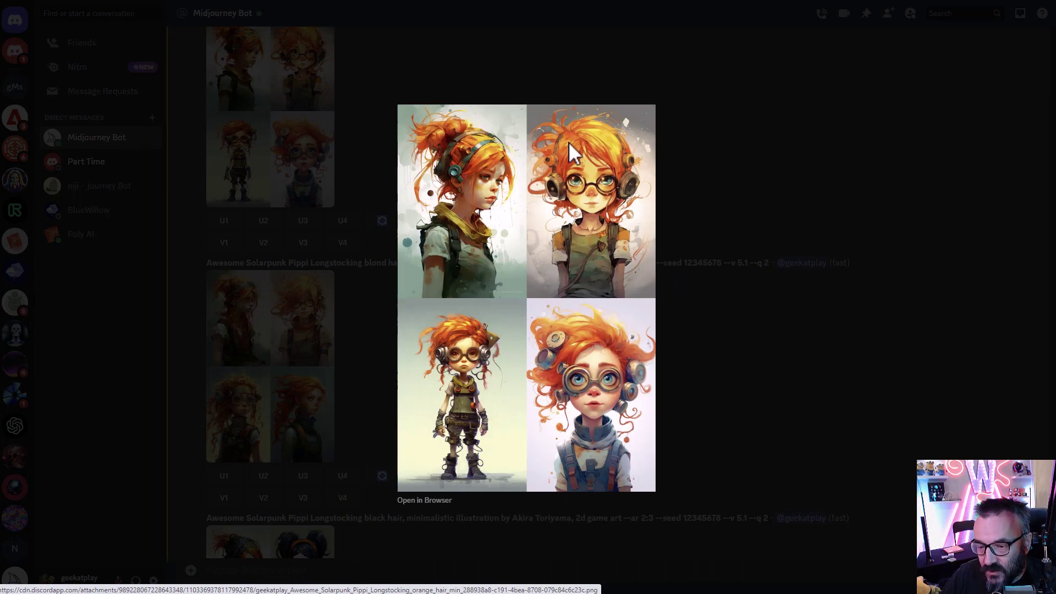
left_click(710, 364)
scroll(358, 424, "down", 4)
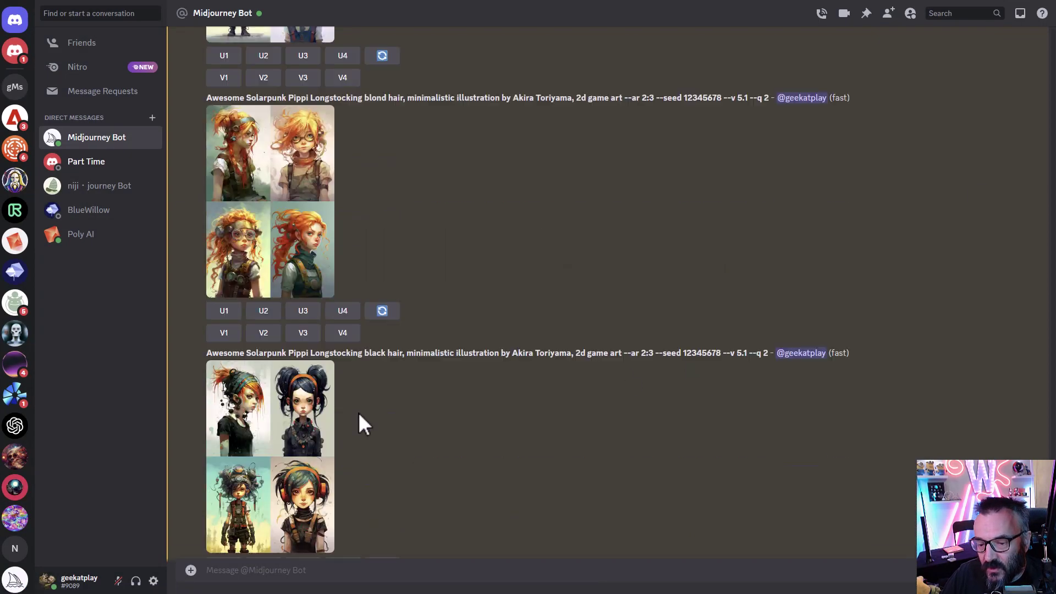
left_click(271, 447)
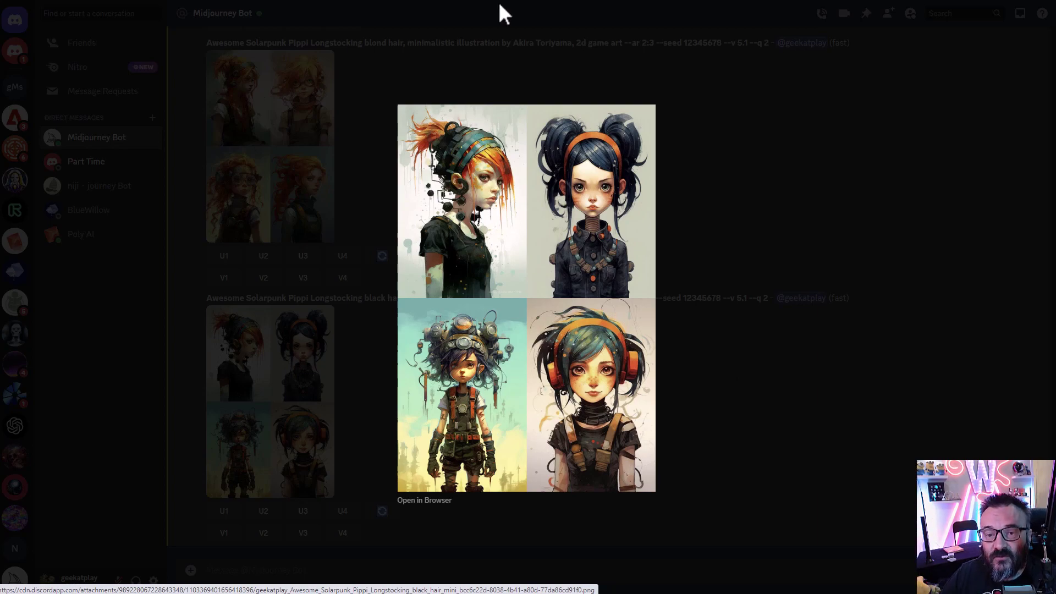
key("Escape")
Submit a new /imagine command with the black hair prompt changed to "green hair", keeping "--ar 2:3 --seed 12345678"
type("/imagine")
key("Tab")
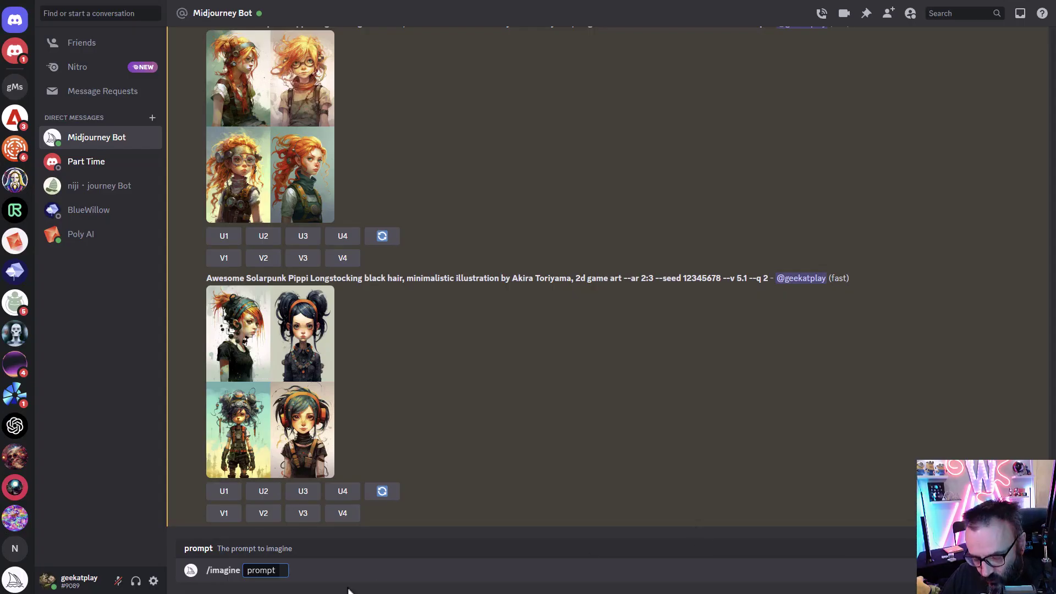
type("Awesome Solarpunk Pippi Longstocking black hair, minimalistic illustration by Akira Toriyama, 2d game art --ar 2:3 --seed 12345678")
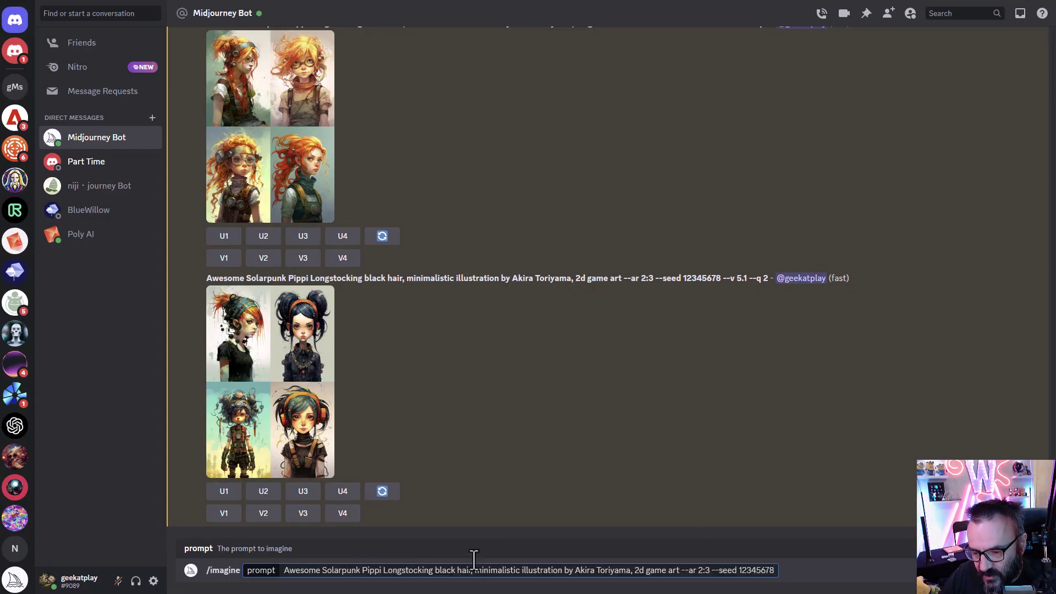
double_click(444, 570)
type("green")
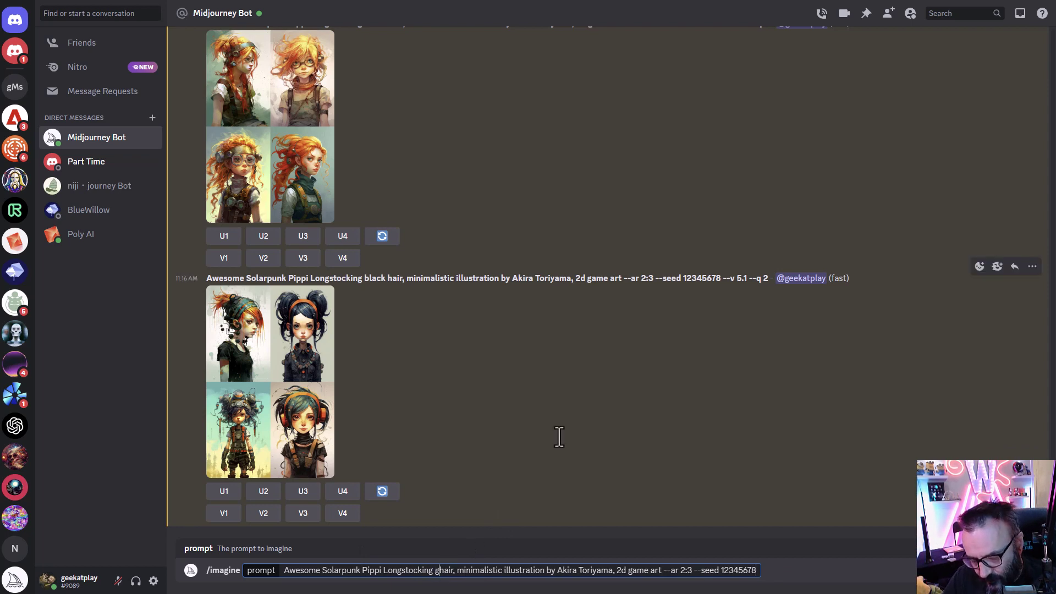
key("Return")
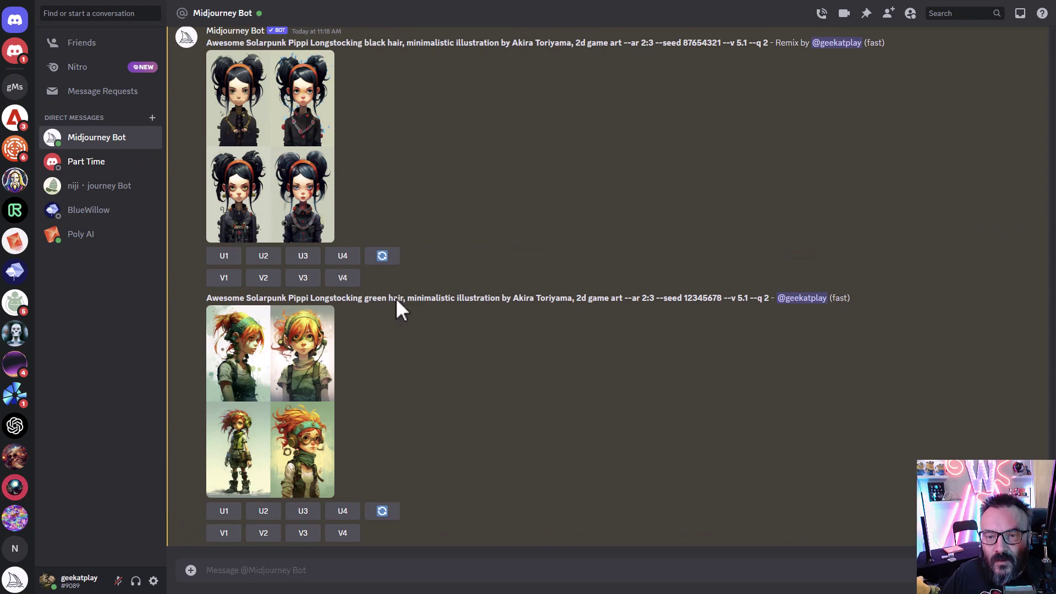
View the green hair grid enlarged and highlight "Pippi Longstocking" and "green hair" in its prompt
left_click(298, 430)
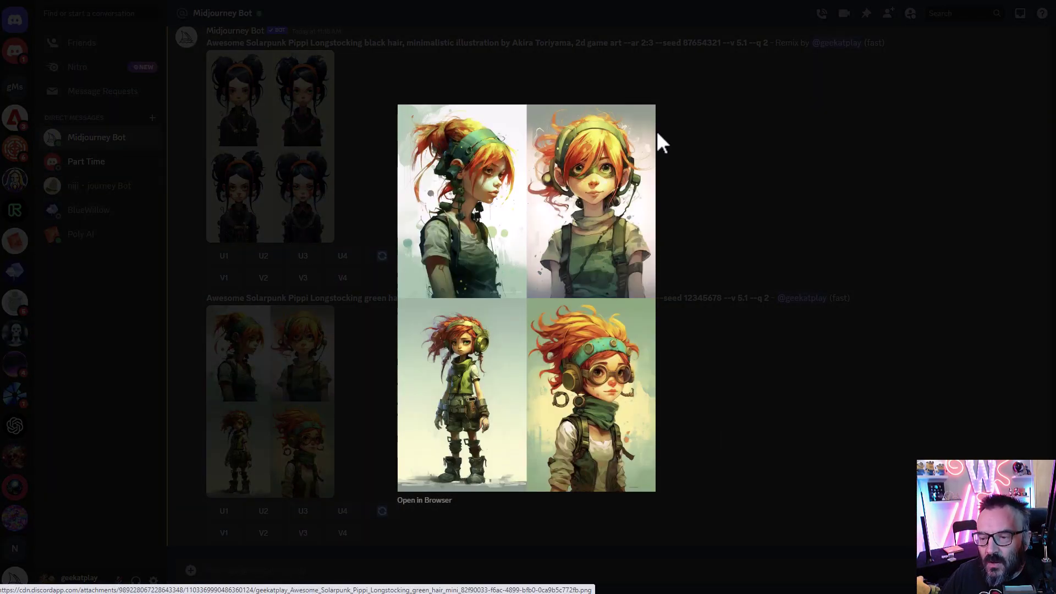
left_click(742, 387)
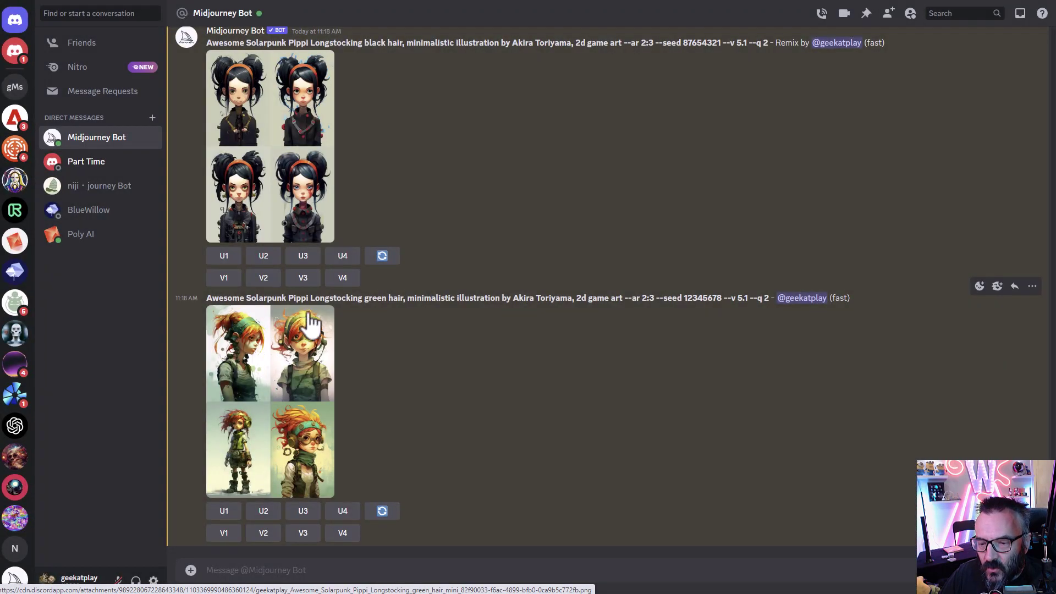
left_click_drag(287, 299, 360, 302)
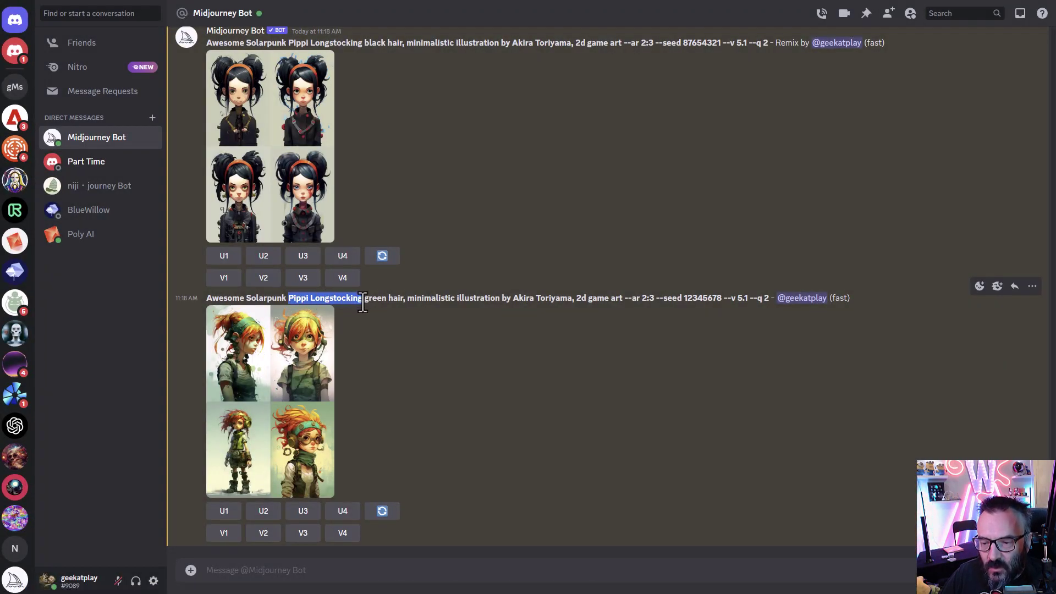
left_click_drag(364, 301, 413, 293)
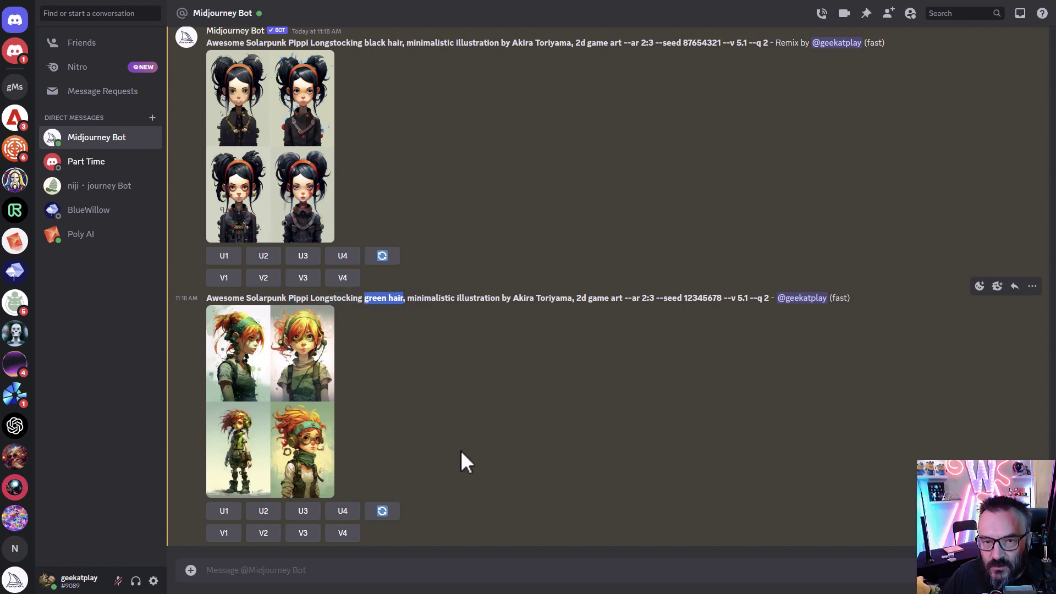
Copy the green hair prompt from "Awesome Solarpunk" through "--seed 12345678" and paste it into a new /imagine command
left_click(266, 302)
left_click_drag(205, 300, 722, 303)
key("ctrl+c")
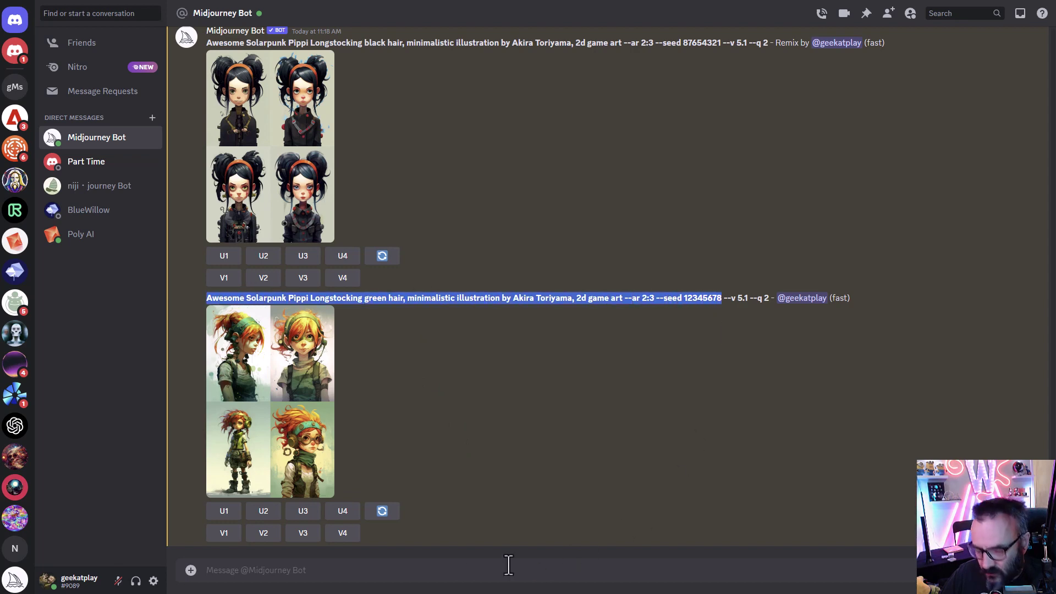
left_click(451, 570)
type("/im")
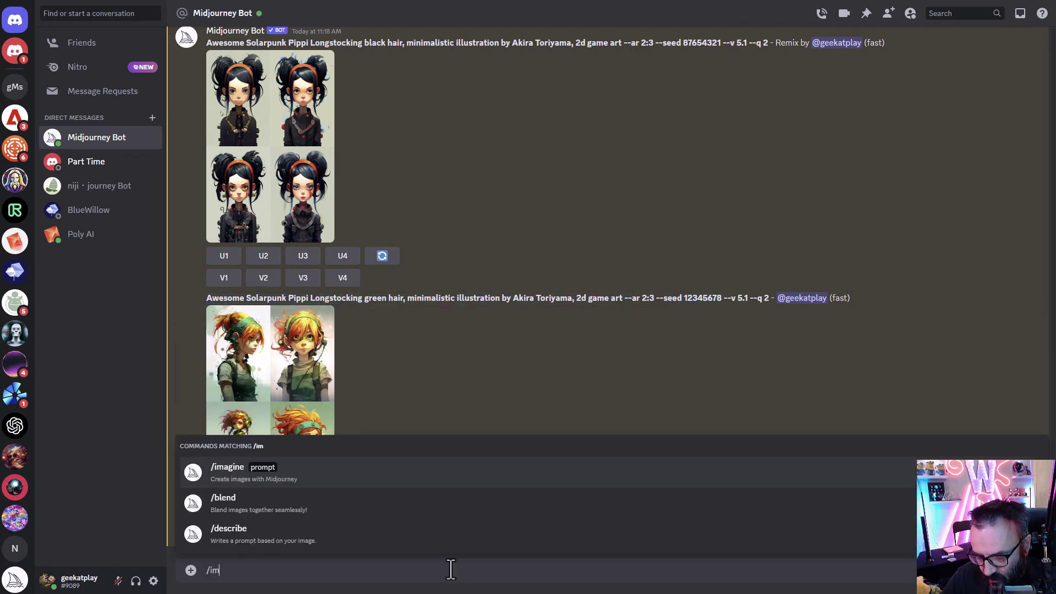
key("Tab")
key("ctrl+v")
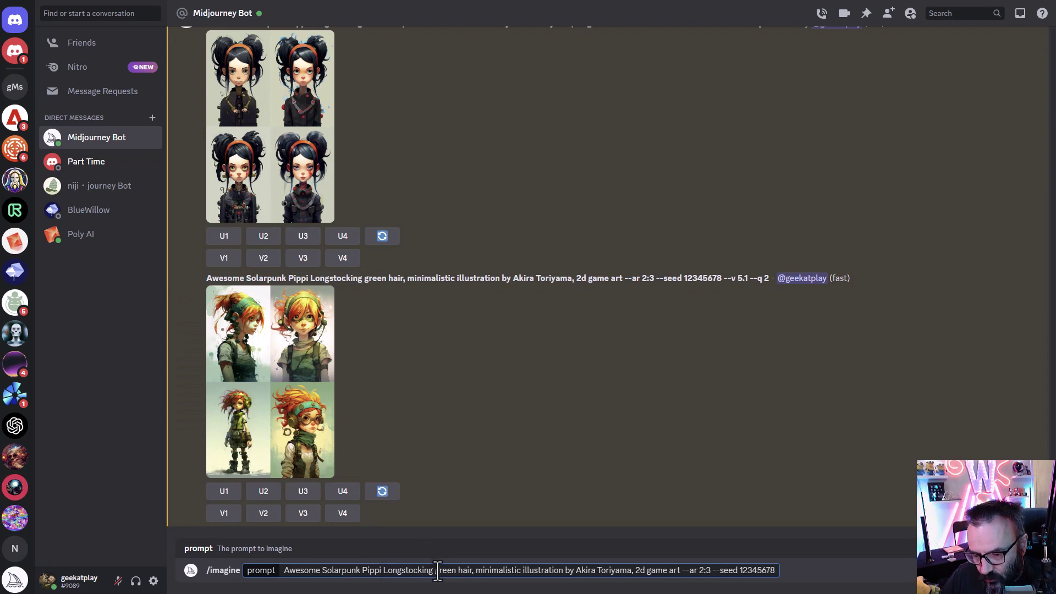
Move "green hair," ahead of "Pippi Longstocking" in the prompt, add a comma after the name, and submit it
left_click_drag(435, 570, 472, 572)
key("ctrl+x")
left_click(364, 572)
key("ctrl+v")
type(",")
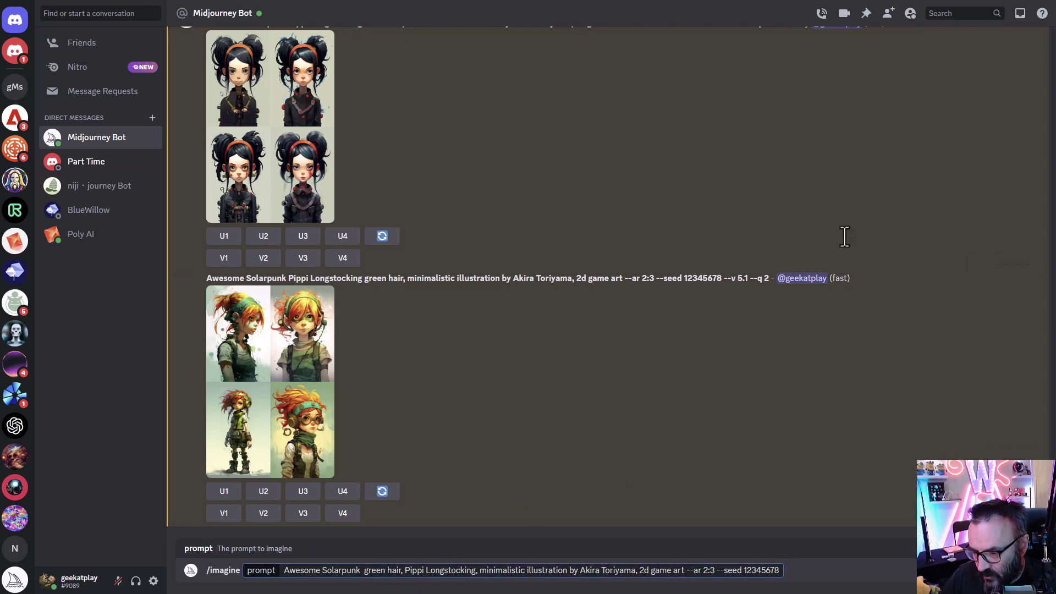
key("Return")
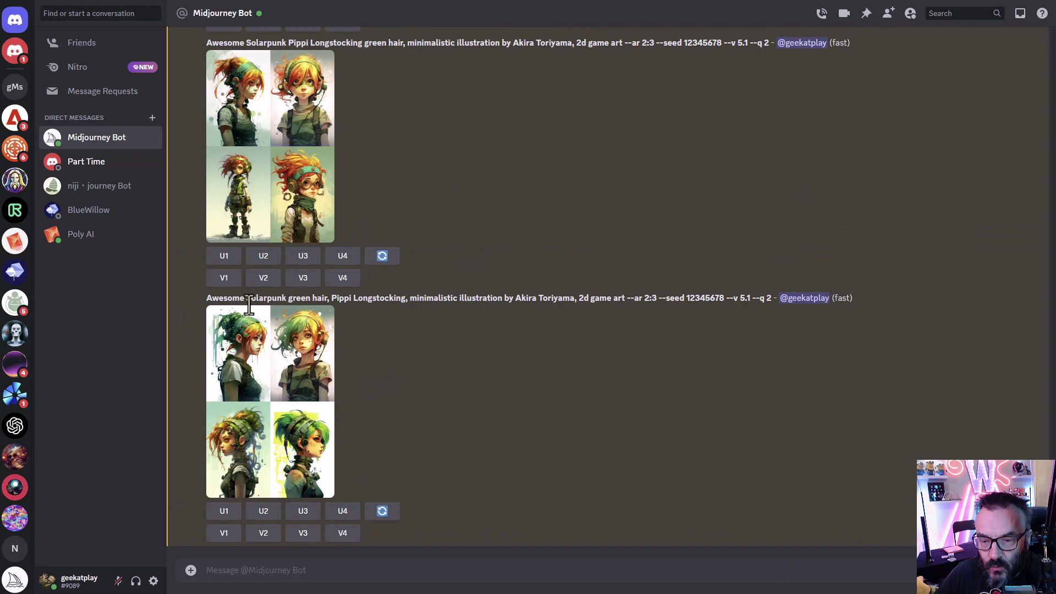
View the reordered green hair grid enlarged and highlight "green hair" and the seed "12345678" in its prompt
left_click_drag(295, 300, 330, 299)
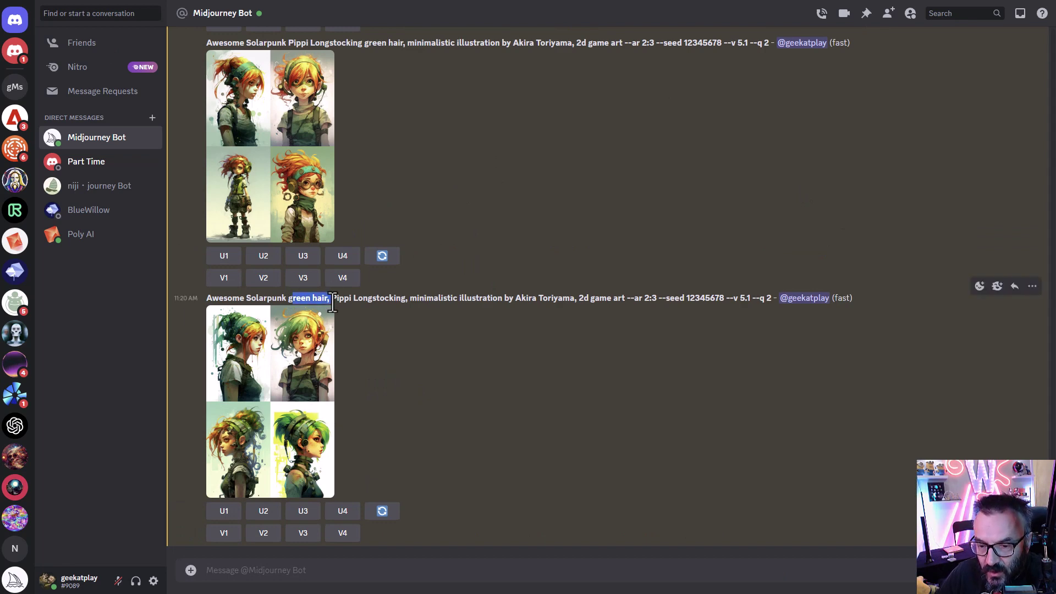
left_click(310, 392)
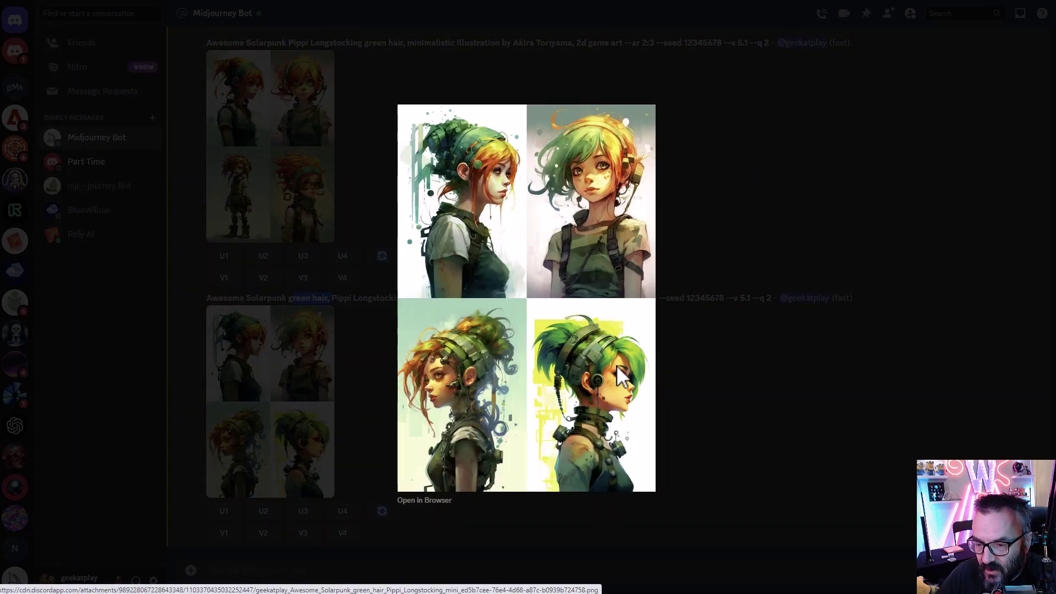
left_click(709, 379)
left_click_drag(287, 299, 326, 301)
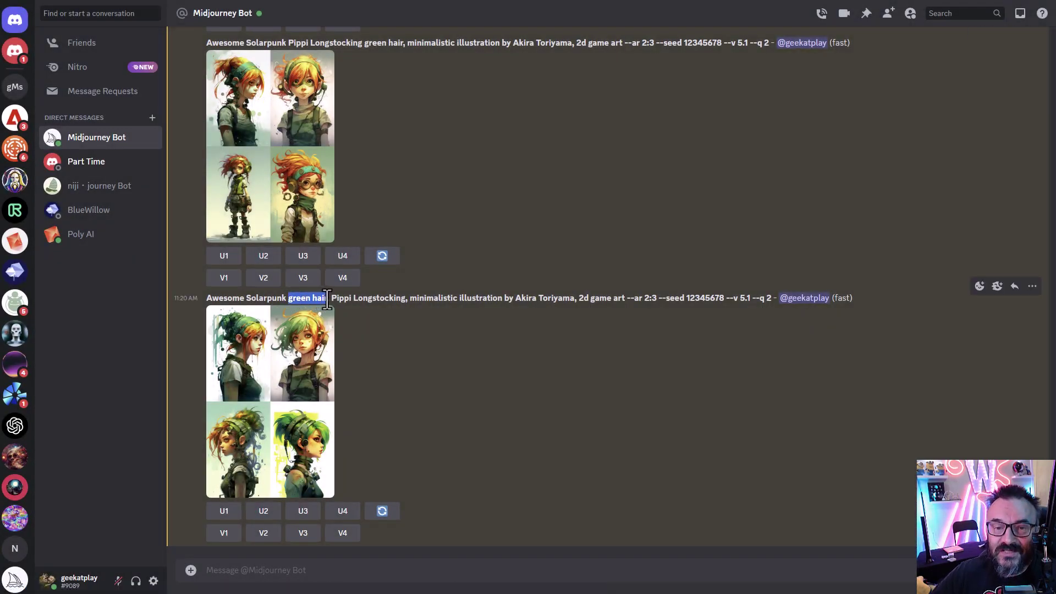
left_click(676, 302)
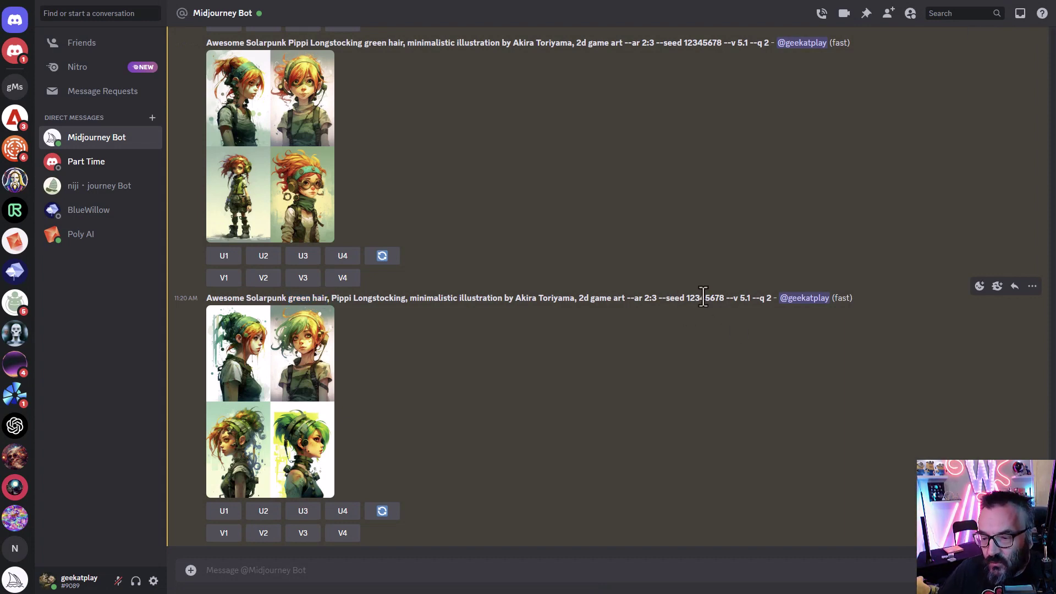
left_click_drag(685, 302, 726, 302)
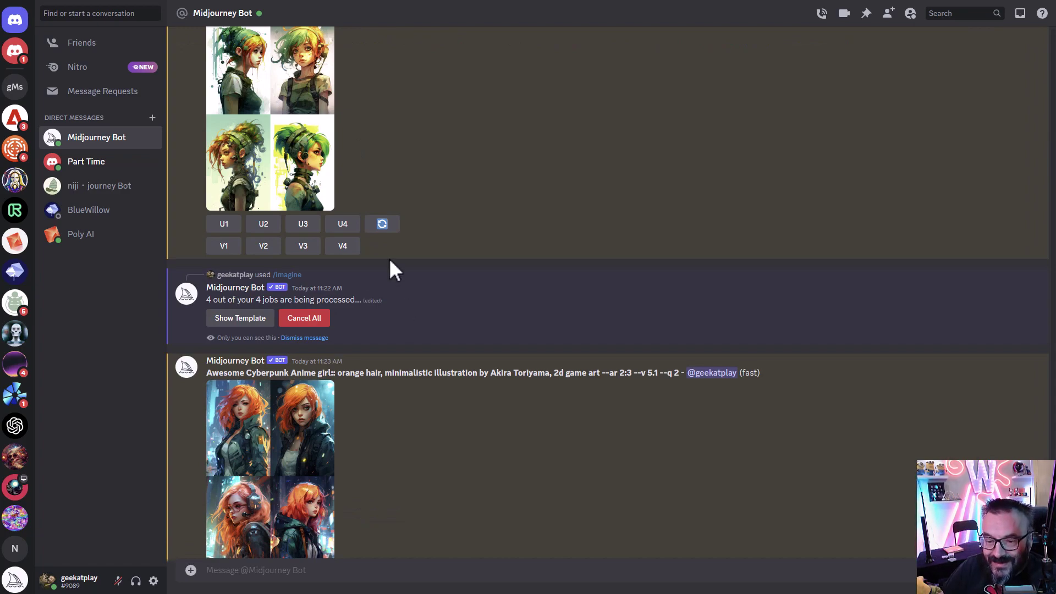
Examine the Cyberpunk Anime girl permutation template, highlighting its text from the hair colour list "{purple, green, orange, black}" to the "--ar 2:3" parameter
scroll(389, 260, "down", 15)
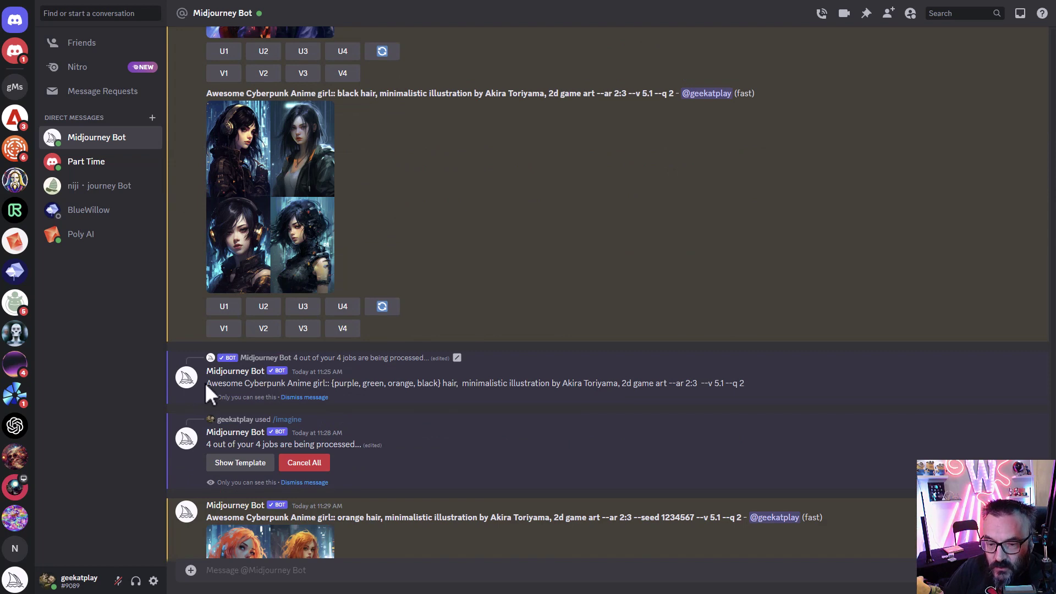
left_click_drag(207, 383, 486, 386)
left_click(358, 388)
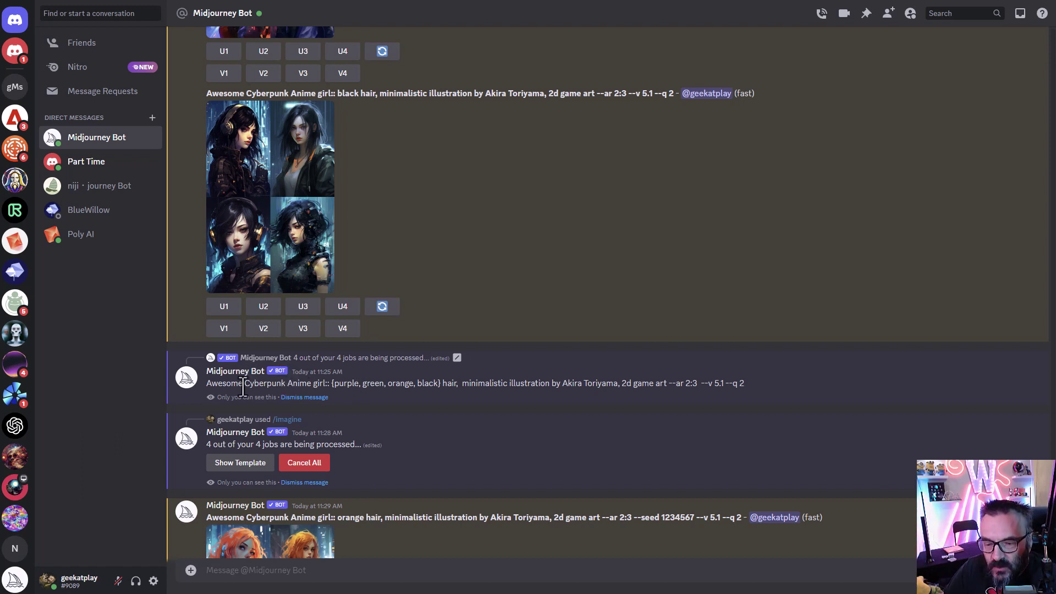
left_click_drag(334, 384, 601, 384)
left_click(655, 390)
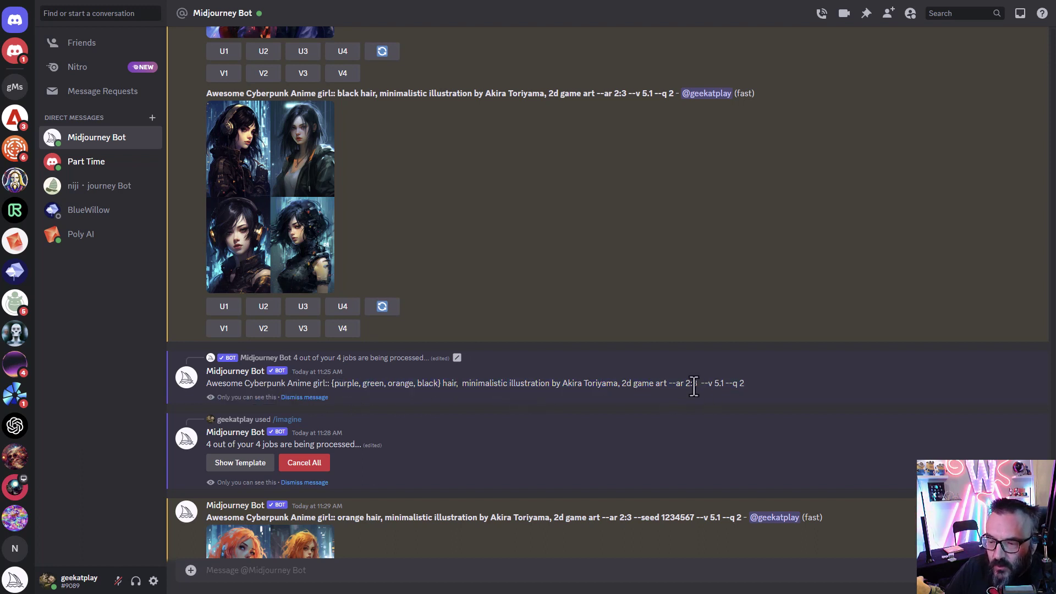
left_click_drag(692, 385, 698, 385)
View the unseeded orange and green hair Cyberpunk grids enlarged and look over the purple and black hair grids
scroll(428, 359, "up", 10)
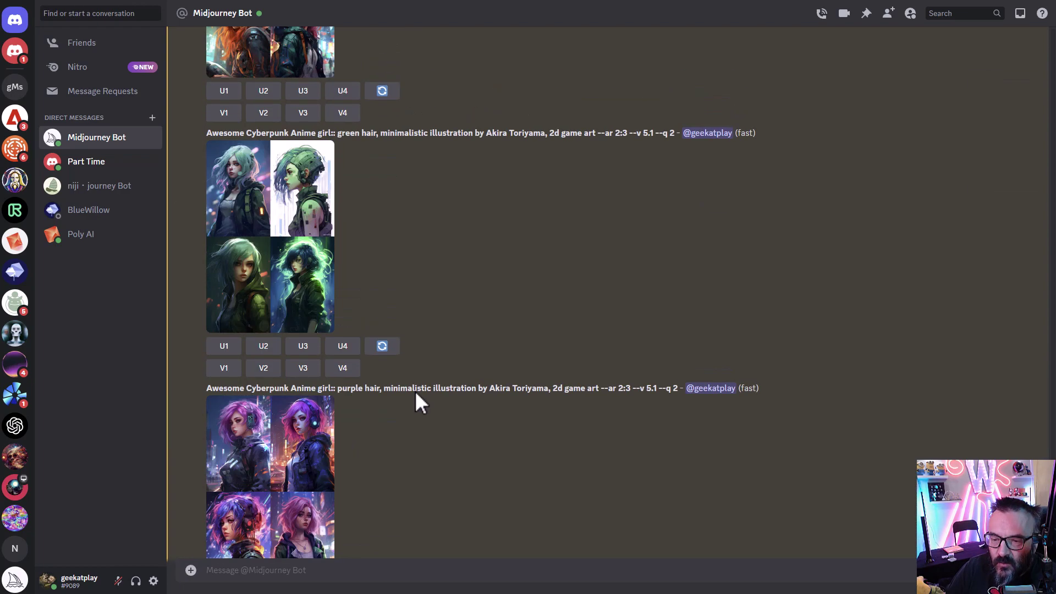
scroll(340, 363, "down", 2)
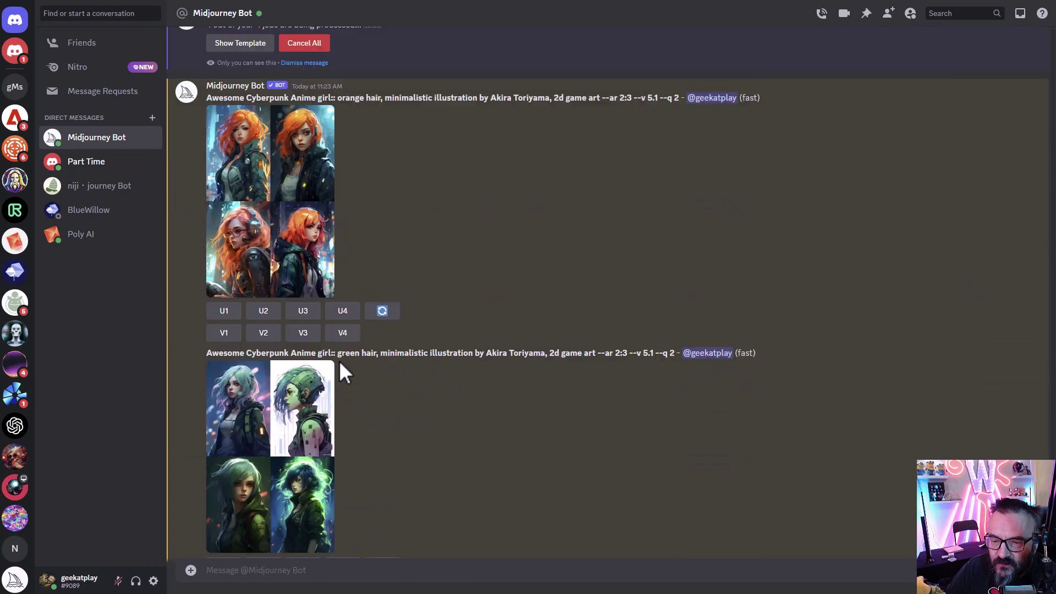
left_click(330, 292)
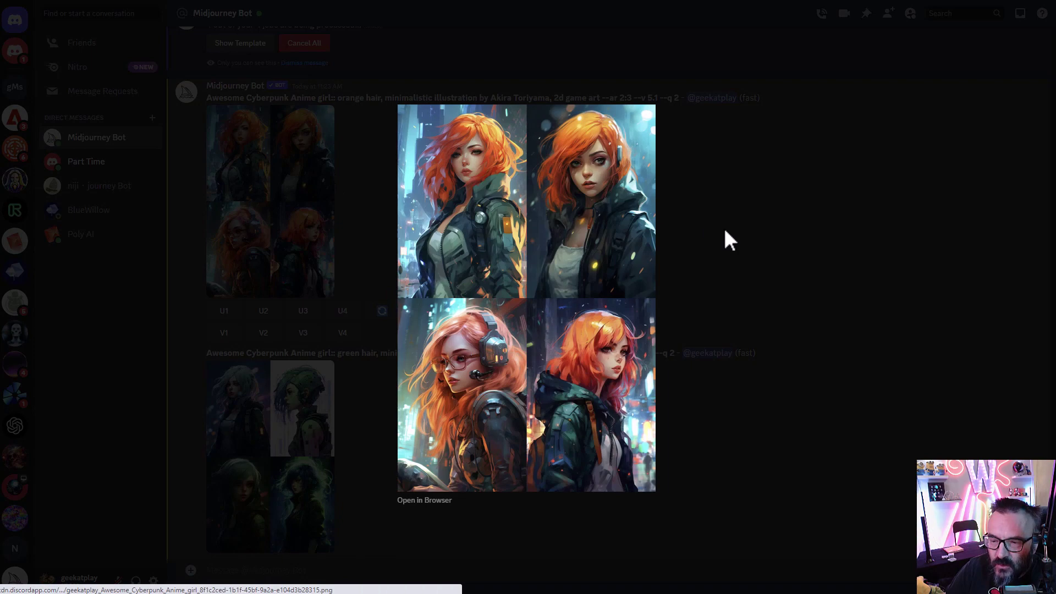
left_click(724, 226)
scroll(289, 311, "down", 3)
left_click(289, 311)
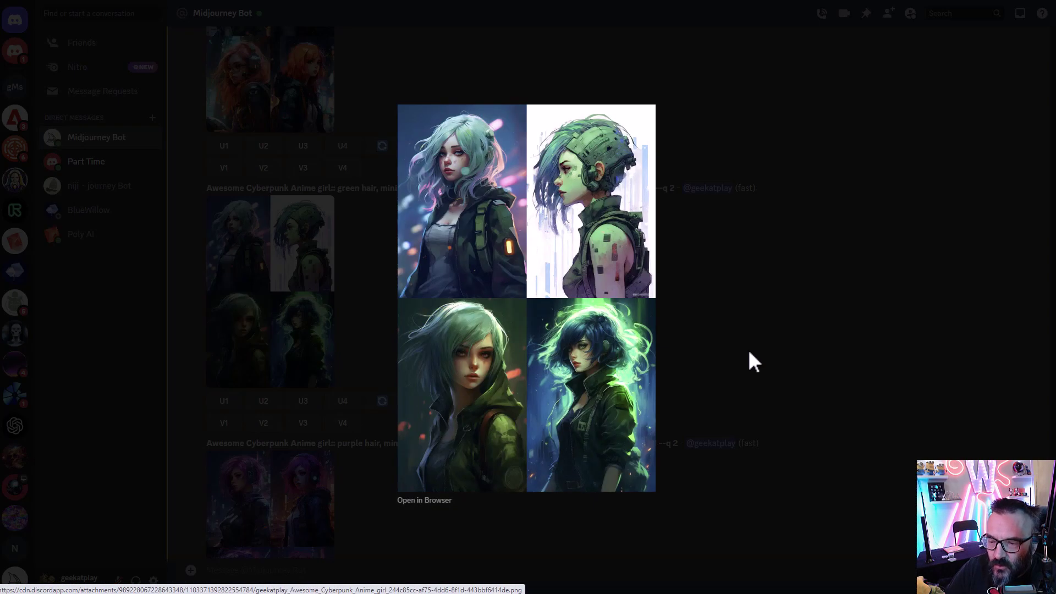
left_click(749, 360)
scroll(291, 155, "down", 3)
scroll(332, 389, "down", 7)
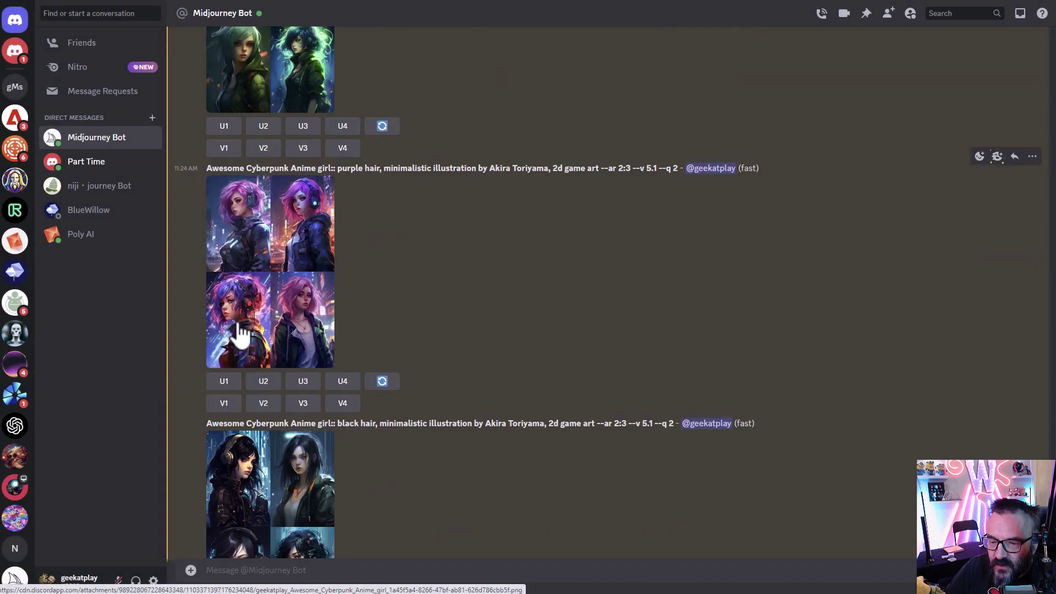
scroll(380, 381, "down", 2)
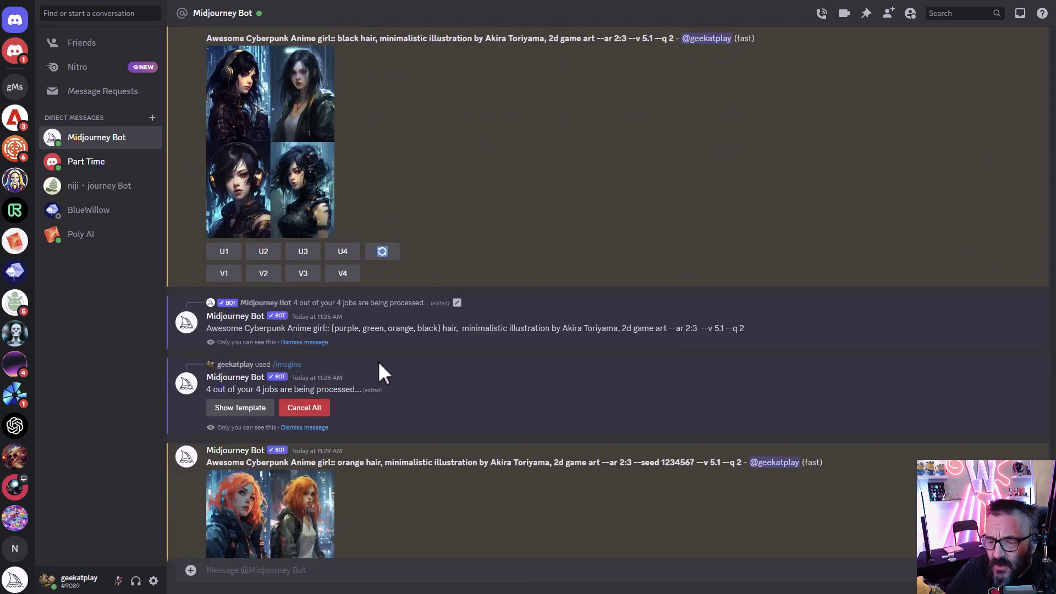
Highlight "--seed 1234567" in the orange hair Cyberpunk prompt and compare the seeded orange, green and purple hair grids
left_click_drag(636, 462, 692, 462)
scroll(391, 419, "down", 6)
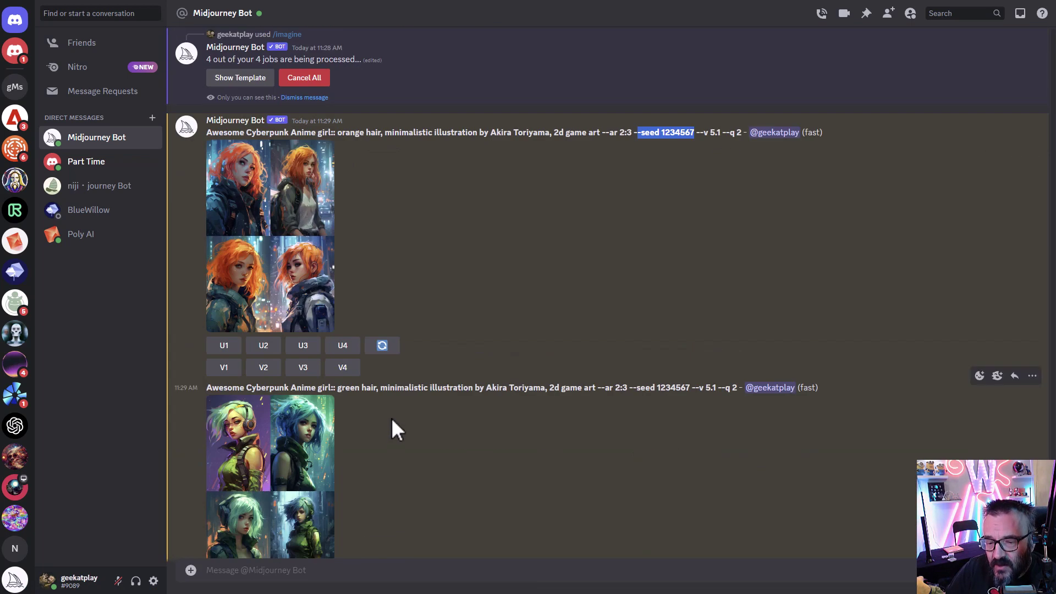
scroll(418, 429, "down", 3)
scroll(414, 461, "down", 3)
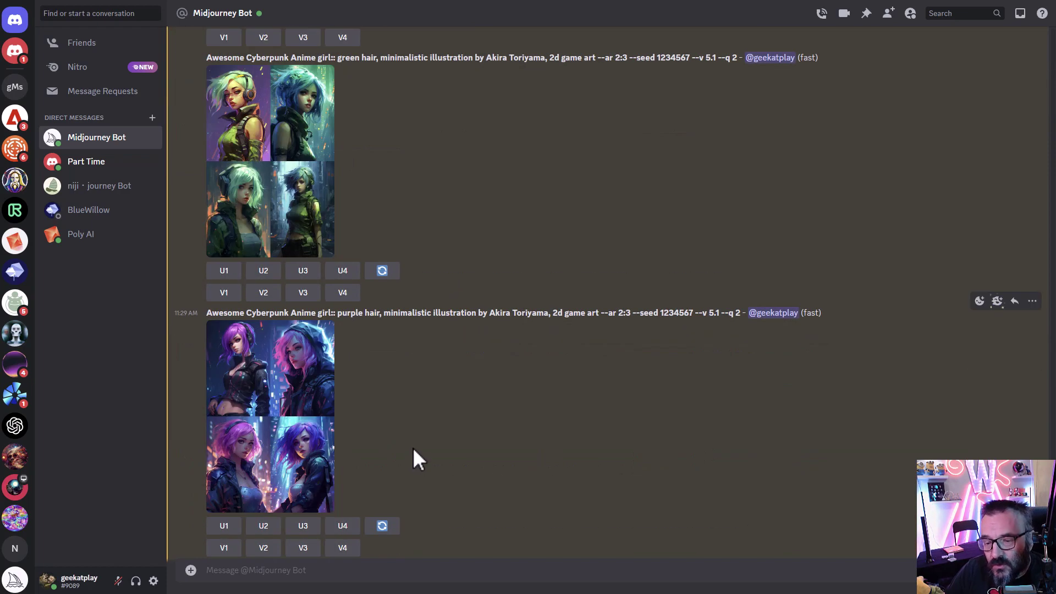
scroll(413, 448, "down", 3)
scroll(412, 447, "up", 6)
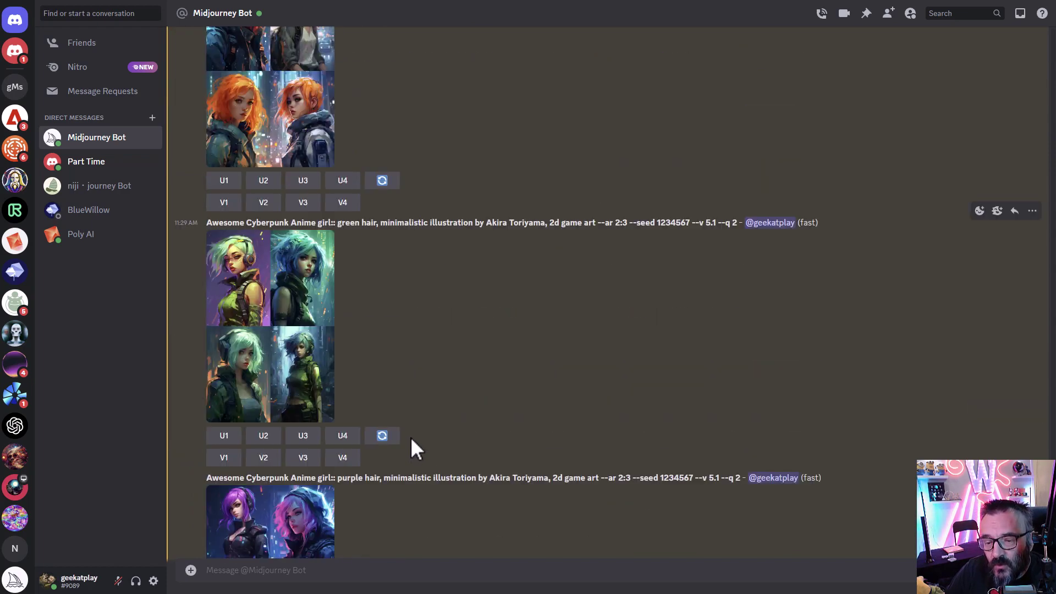
scroll(411, 443, "down", 2)
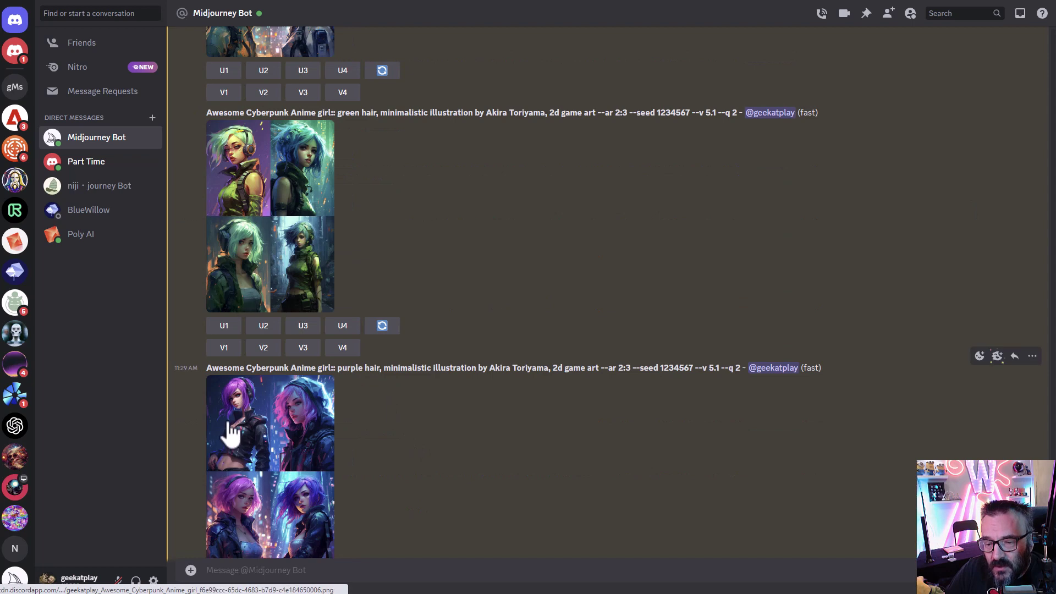
scroll(354, 385, "down", 1)
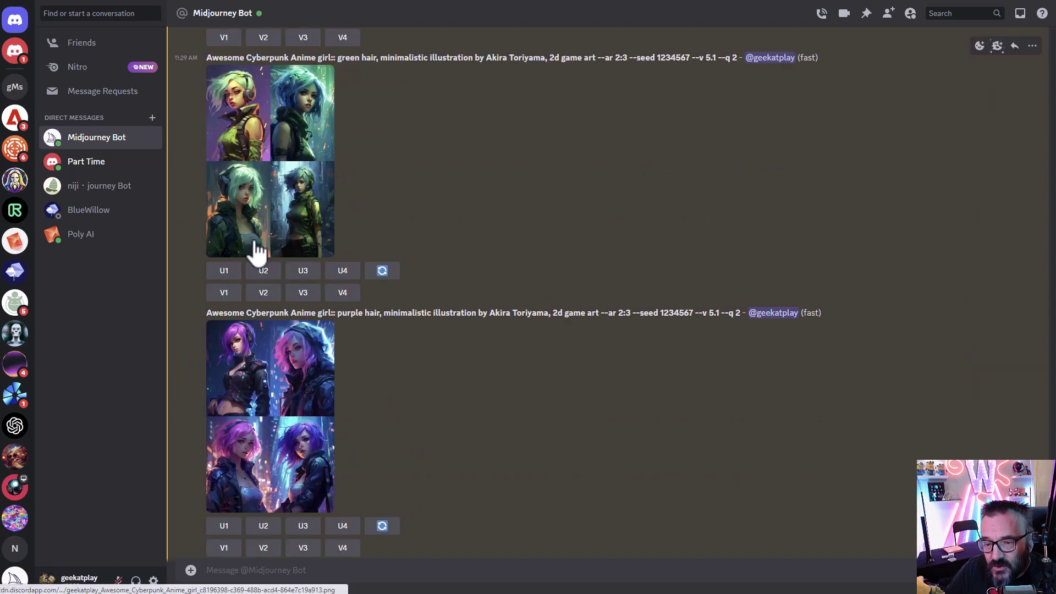
scroll(413, 445, "up", 4)
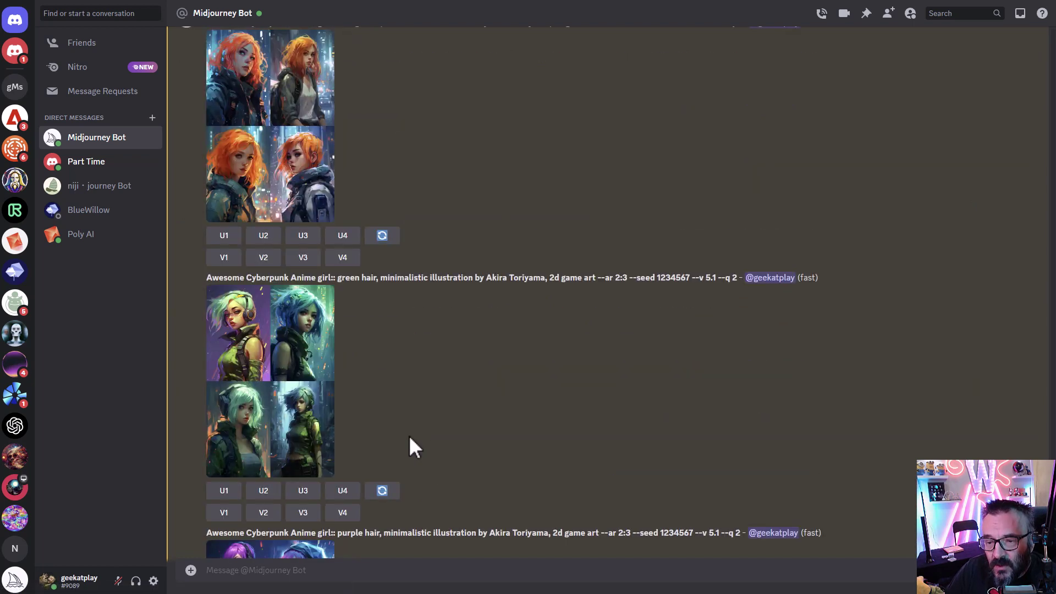
scroll(408, 435, "up", 1)
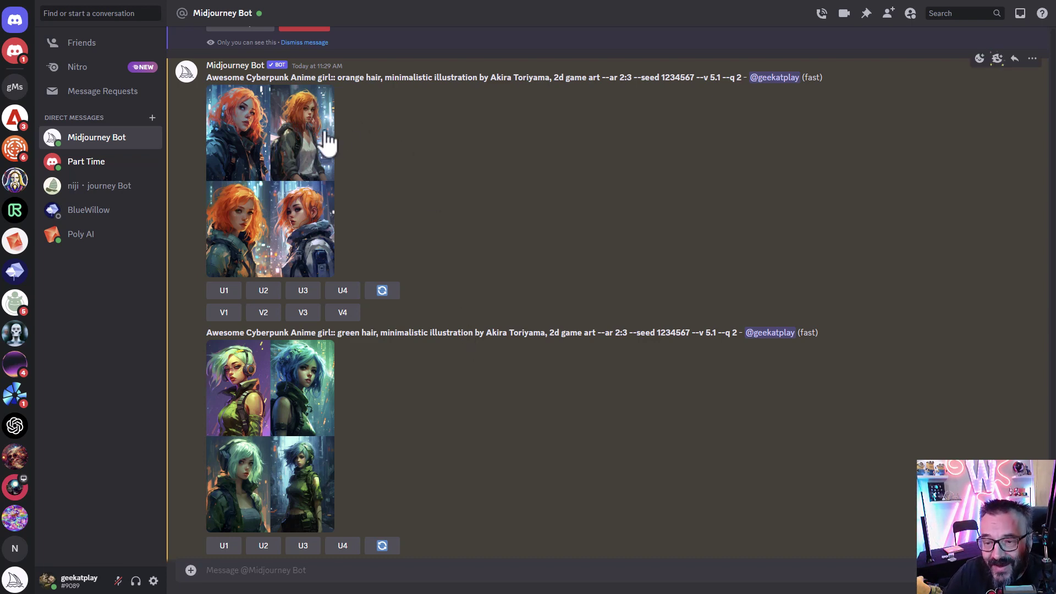
Highlight the seeded purple hair prompt through "--seed 1234567" and look past the black hair grid to the stick figure image
scroll(423, 358, "down", 4)
scroll(408, 357, "down", 3)
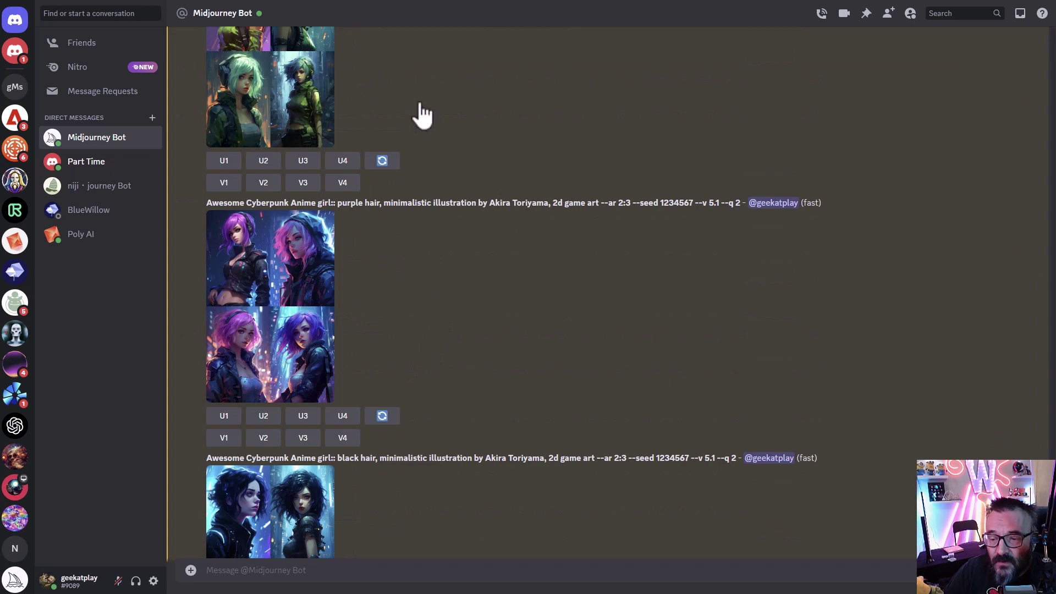
left_click_drag(204, 204, 694, 202)
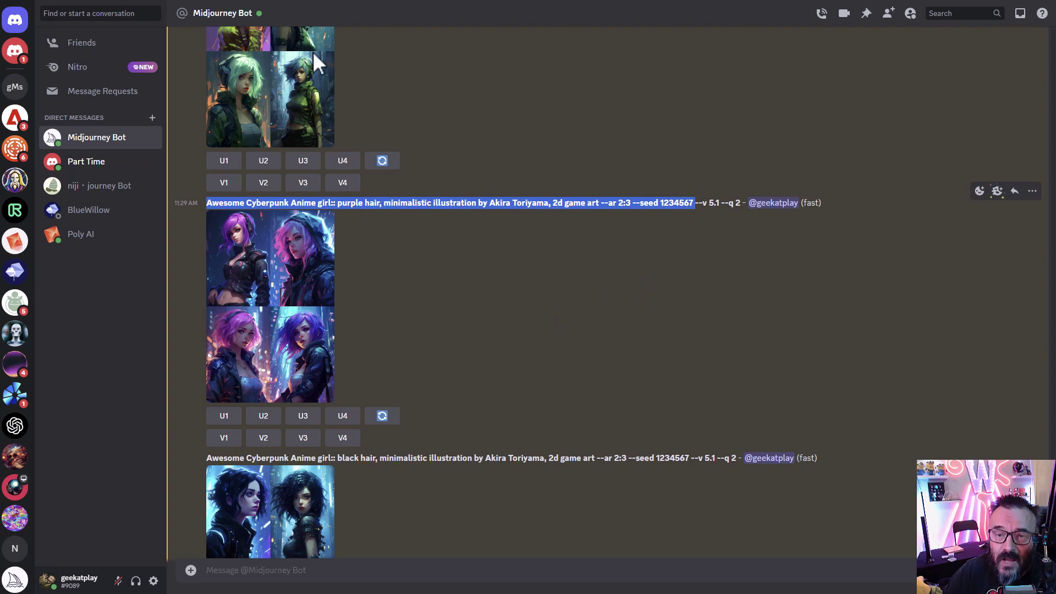
scroll(574, 174, "down", 8)
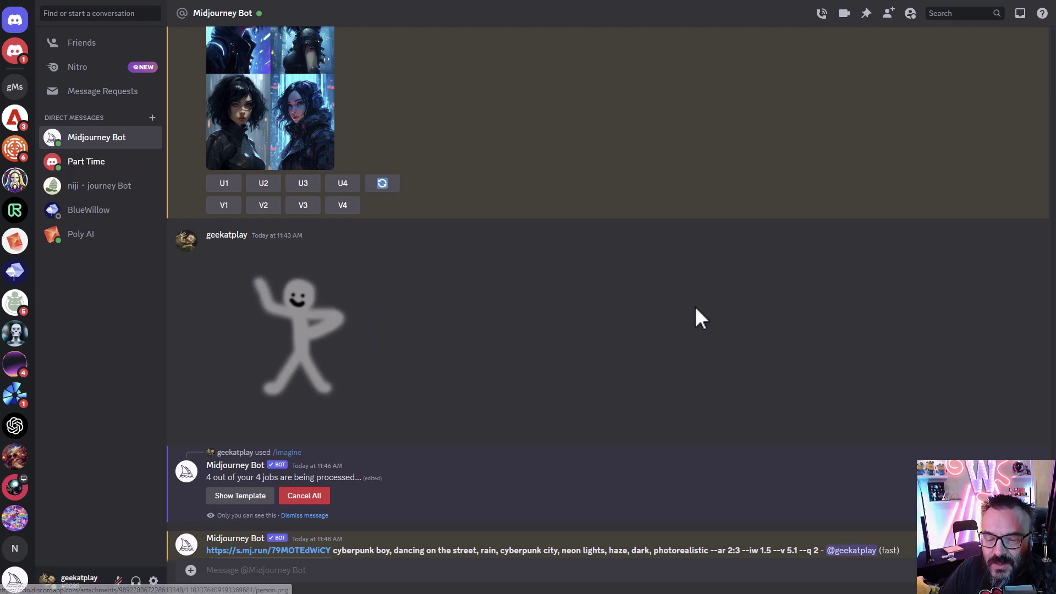
Show the file upload option, and the option to copy the stick figure image's address from its enlarged view
left_click(191, 570)
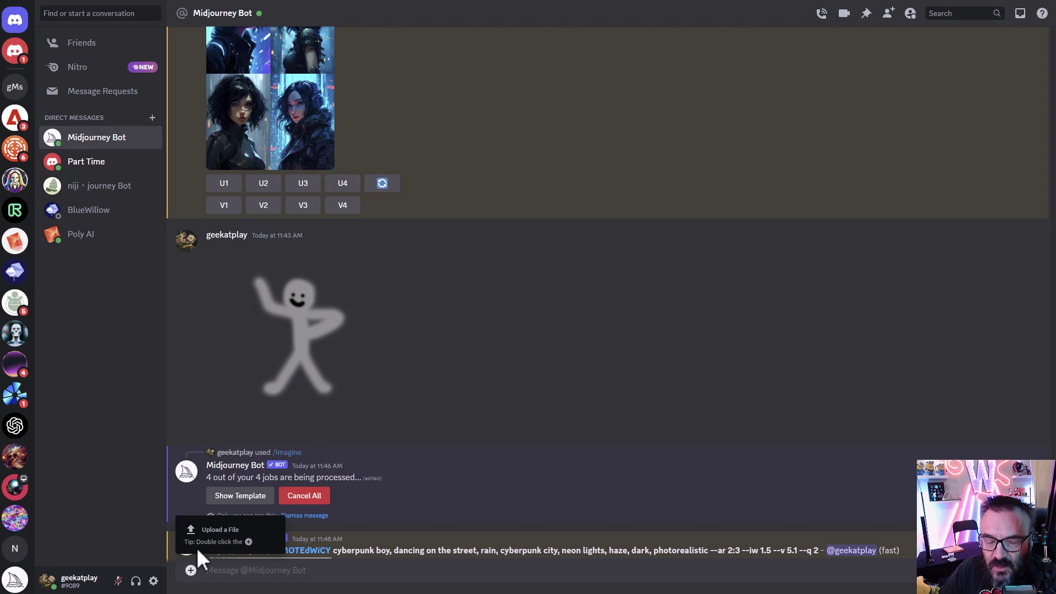
left_click(591, 295)
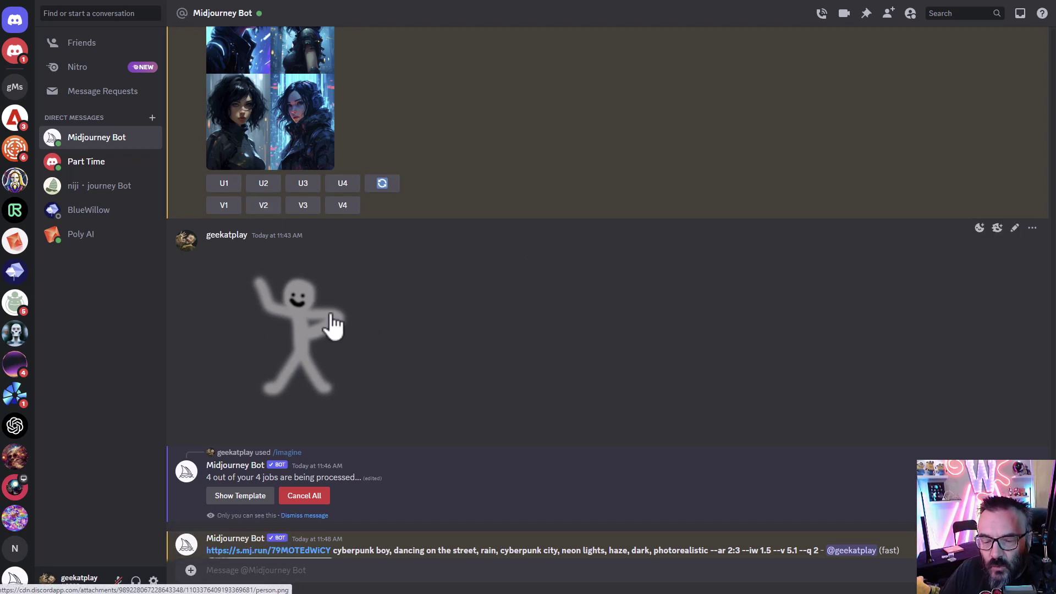
right_click(302, 314)
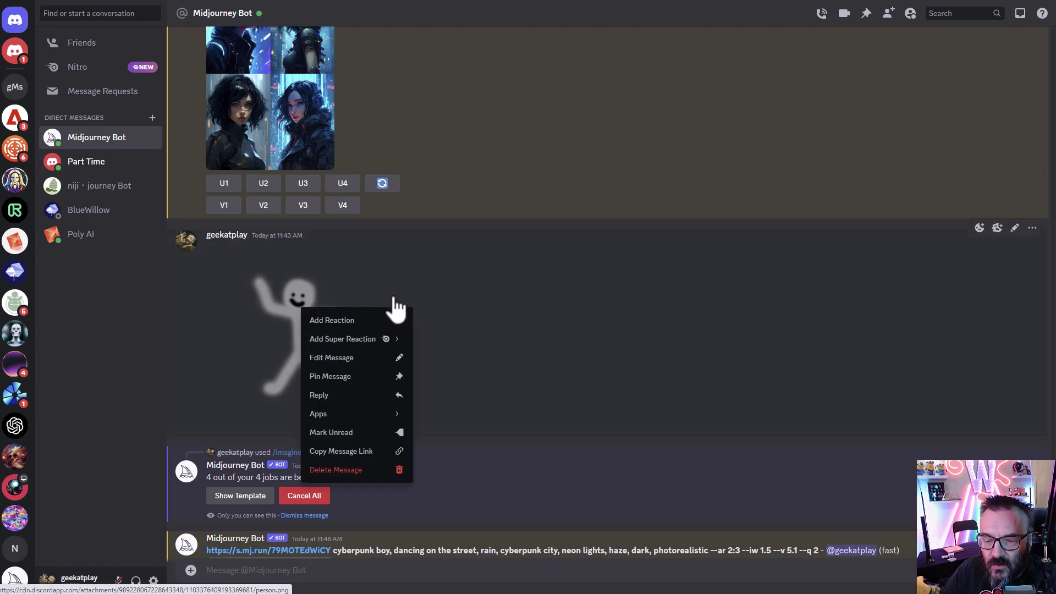
left_click(460, 264)
left_click(297, 321)
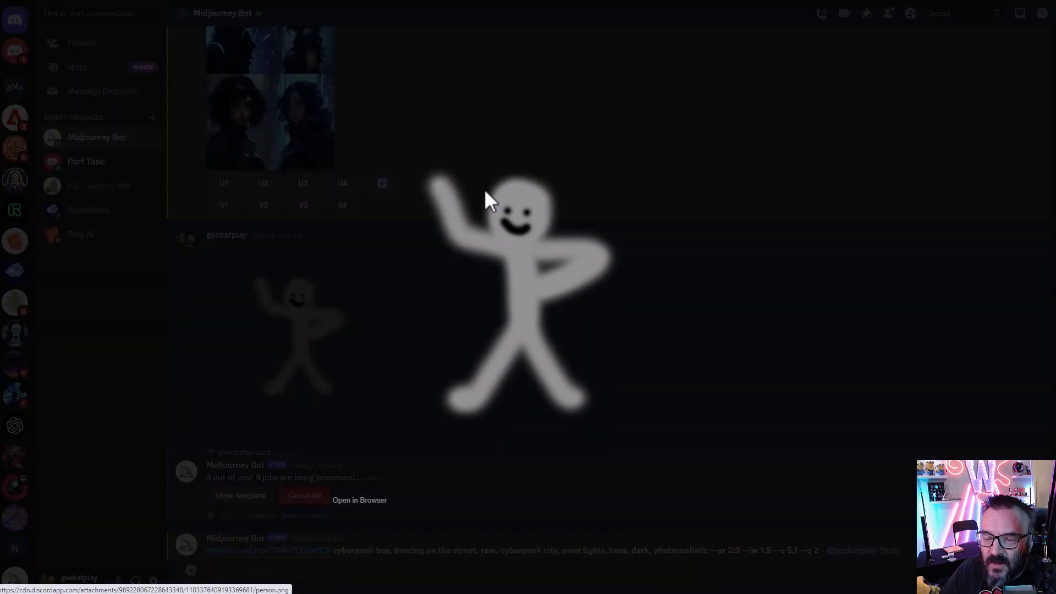
right_click(553, 264)
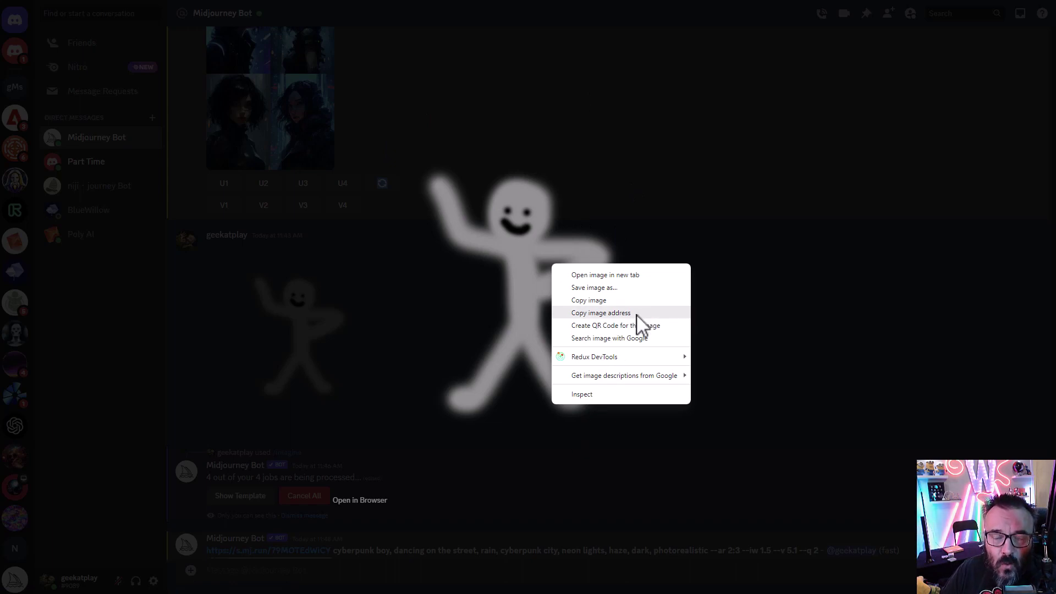
left_click(792, 325)
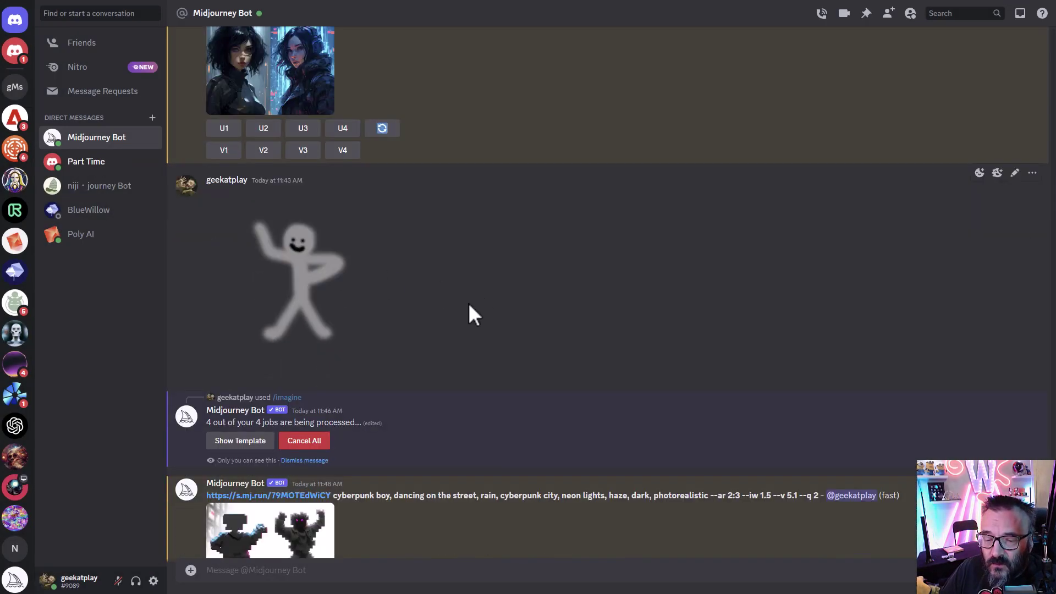
Show the template of the four-job stick figure prompt and highlight its text, including the "--iw {0.5, 1, 1.5, 2}" permutation
left_click(240, 441)
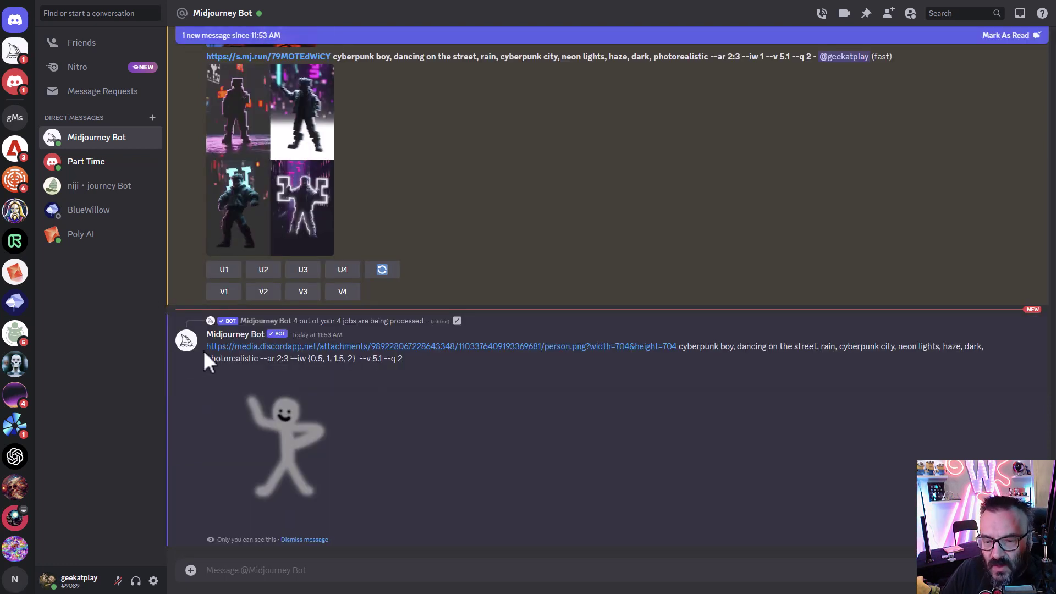
left_click_drag(203, 350, 355, 363)
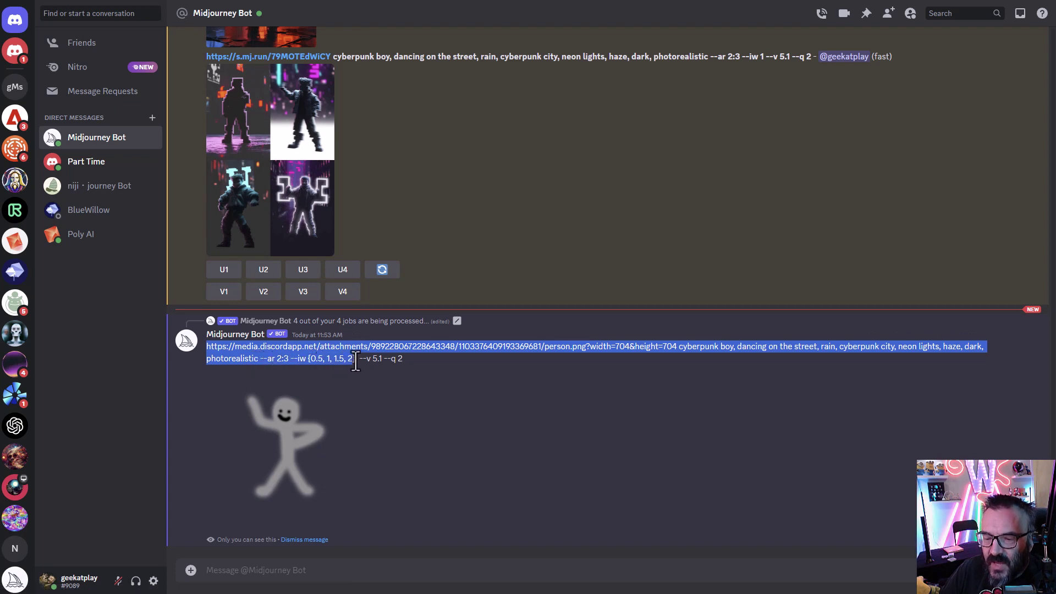
left_click(287, 363)
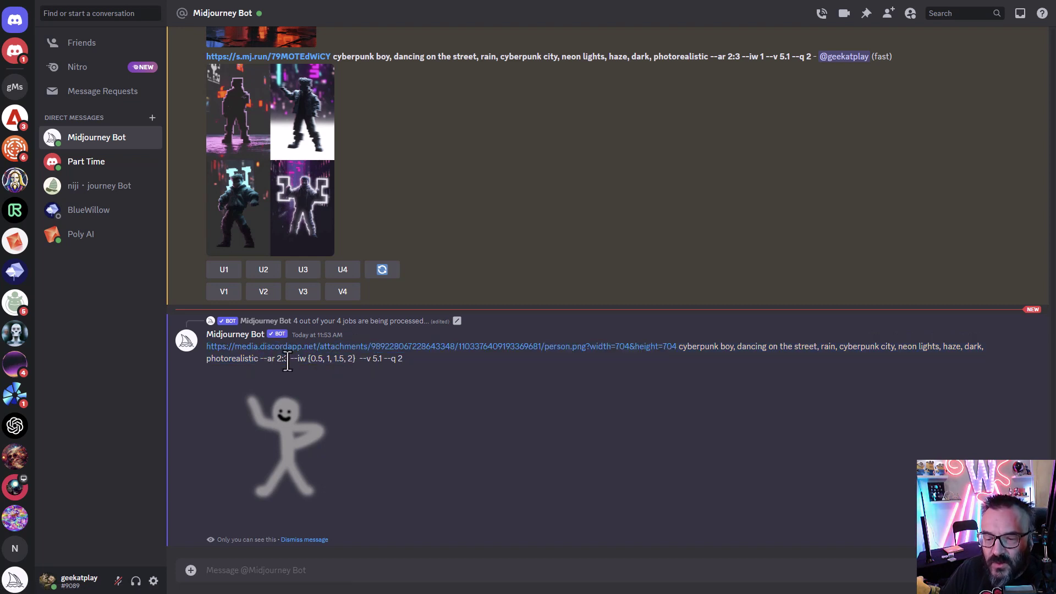
left_click_drag(288, 363, 353, 363)
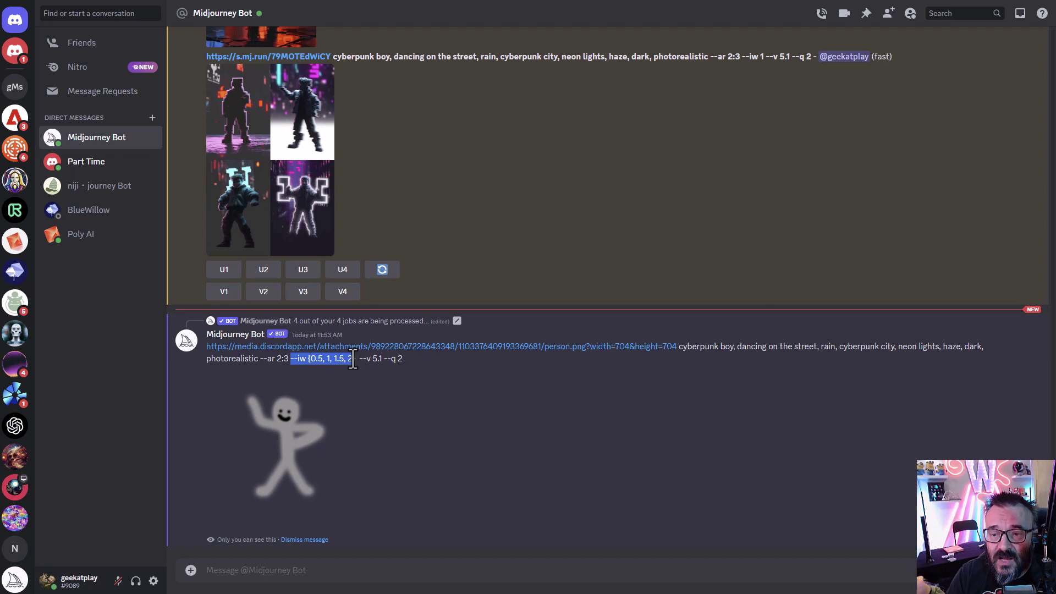
Look over the cyberpunk boy grids made with different image weights and view the "--iw 1" grid enlarged
scroll(486, 280, "up", 10)
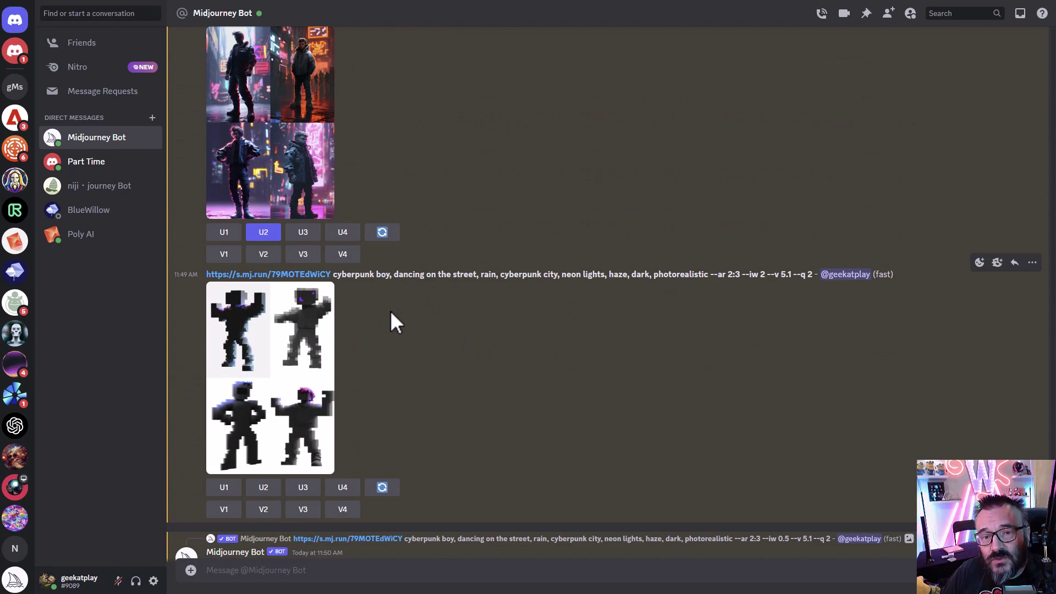
scroll(424, 288, "down", 5)
scroll(428, 308, "up", 10)
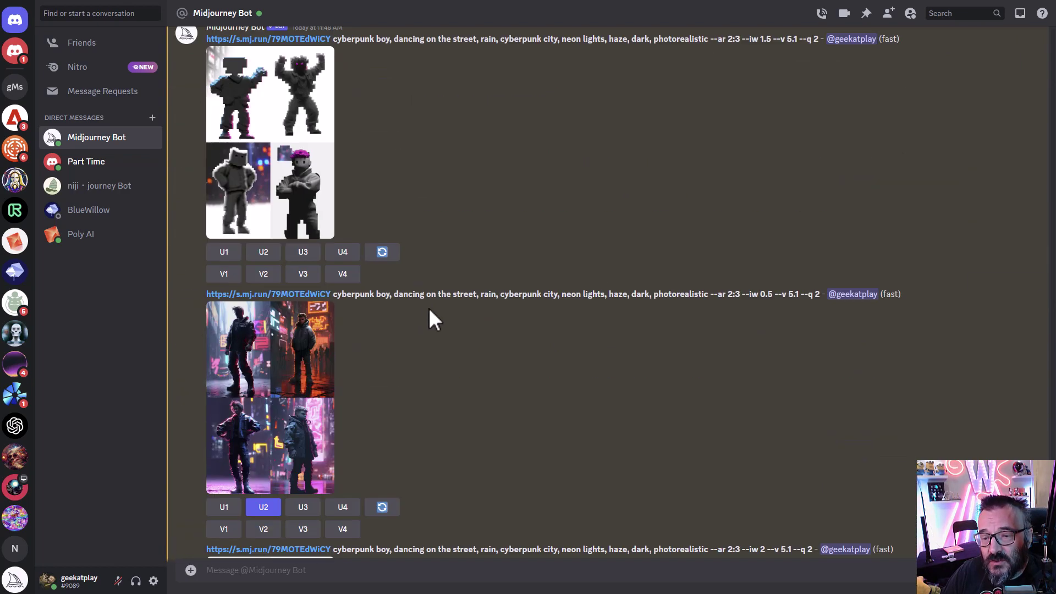
scroll(527, 244, "down", 15)
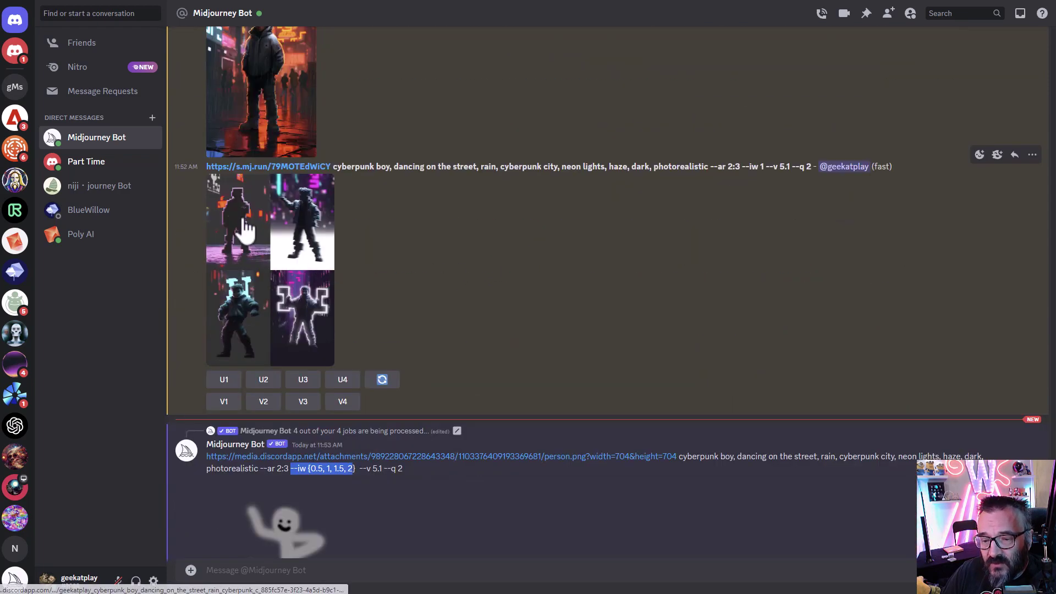
left_click(301, 250)
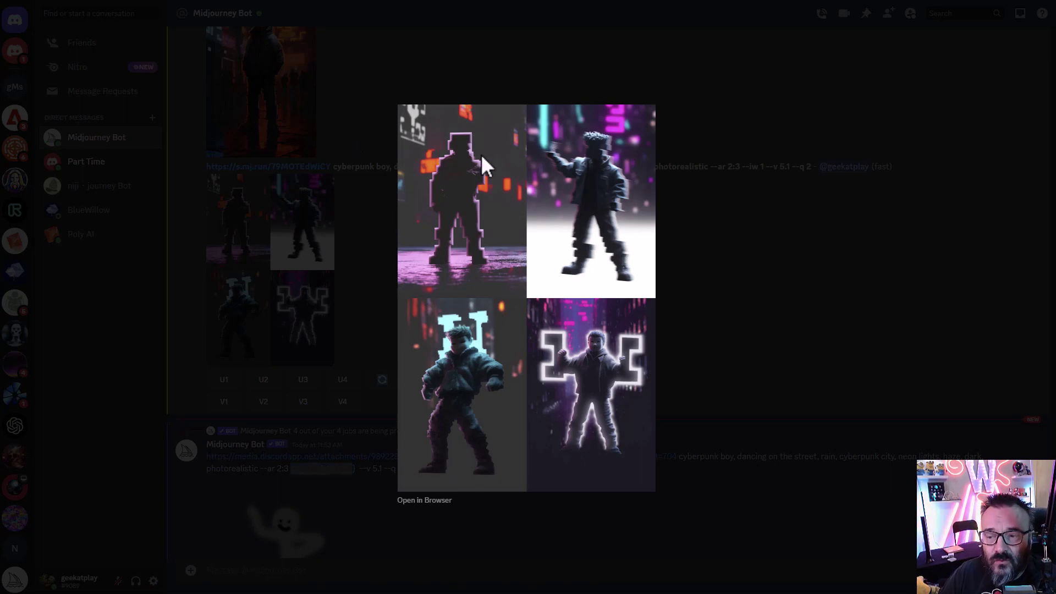
left_click(885, 237)
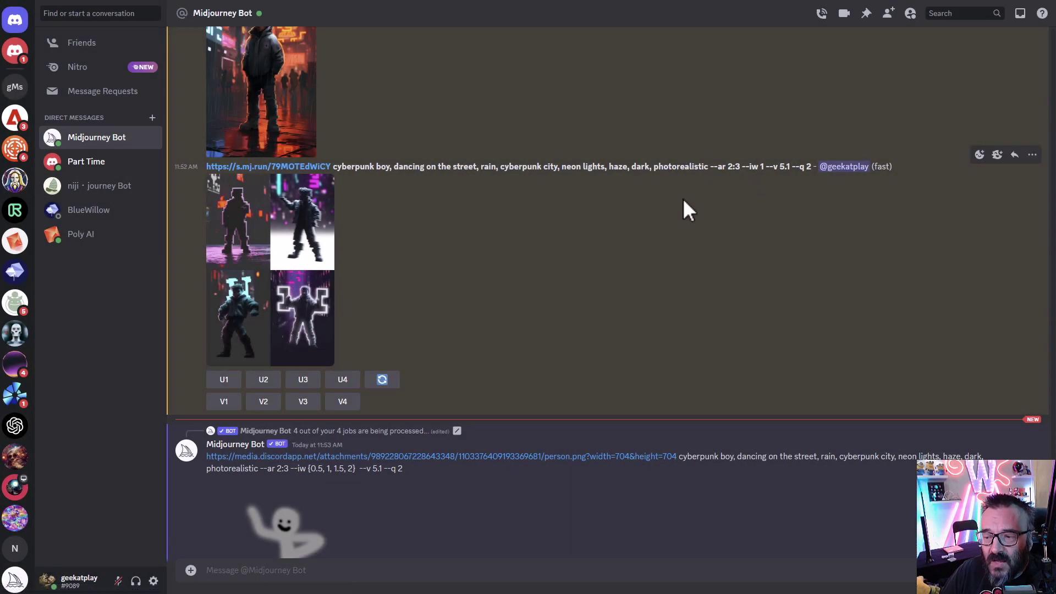
Highlight the 1.5 image weight in the first cyberpunk boy prompt and view its grid enlarged
scroll(379, 287, "up", 20)
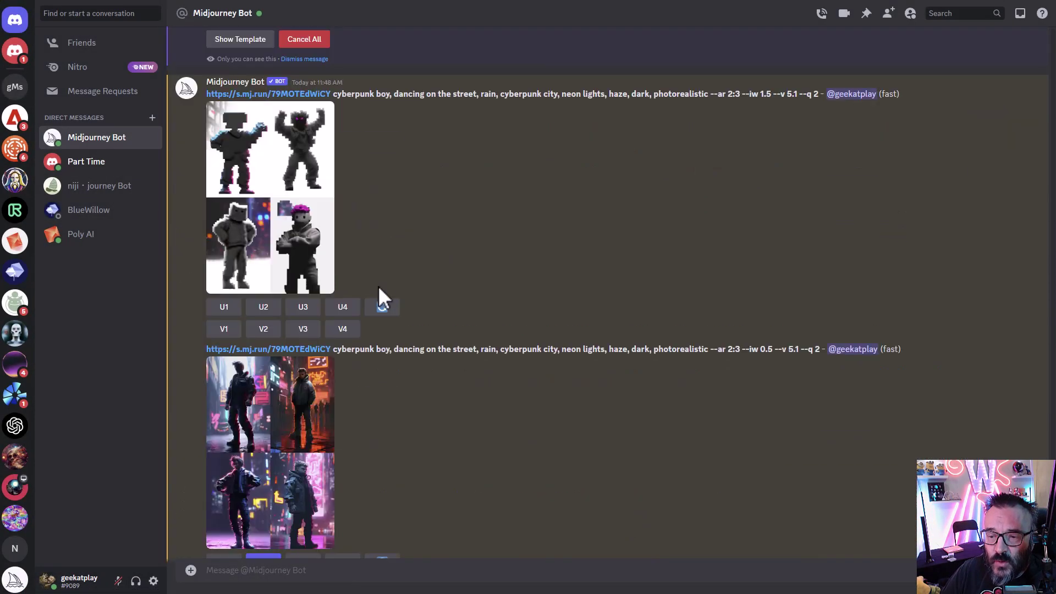
scroll(378, 285, "down", 2)
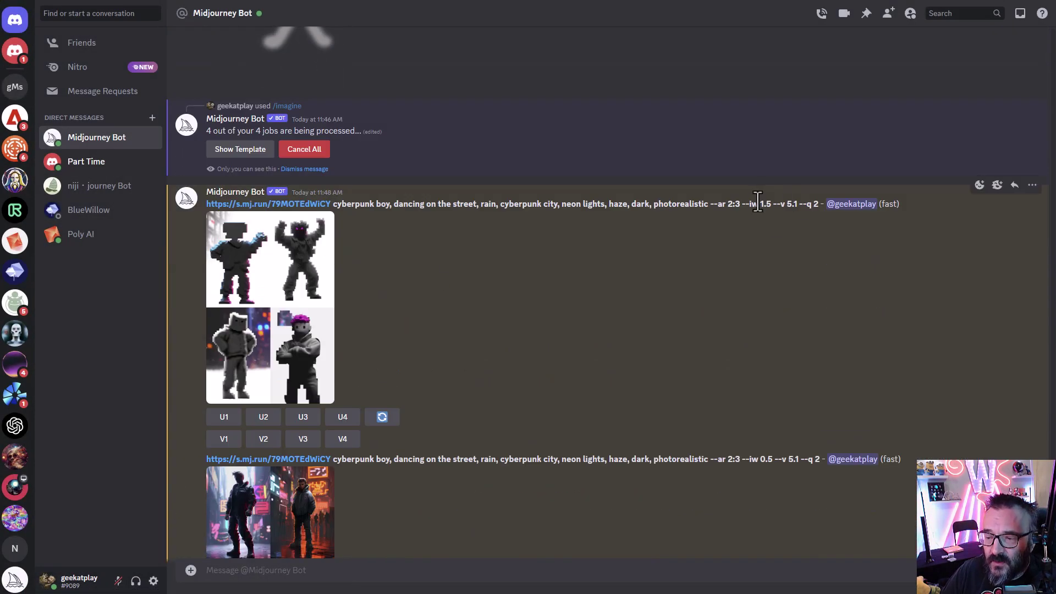
left_click_drag(759, 204, 776, 201)
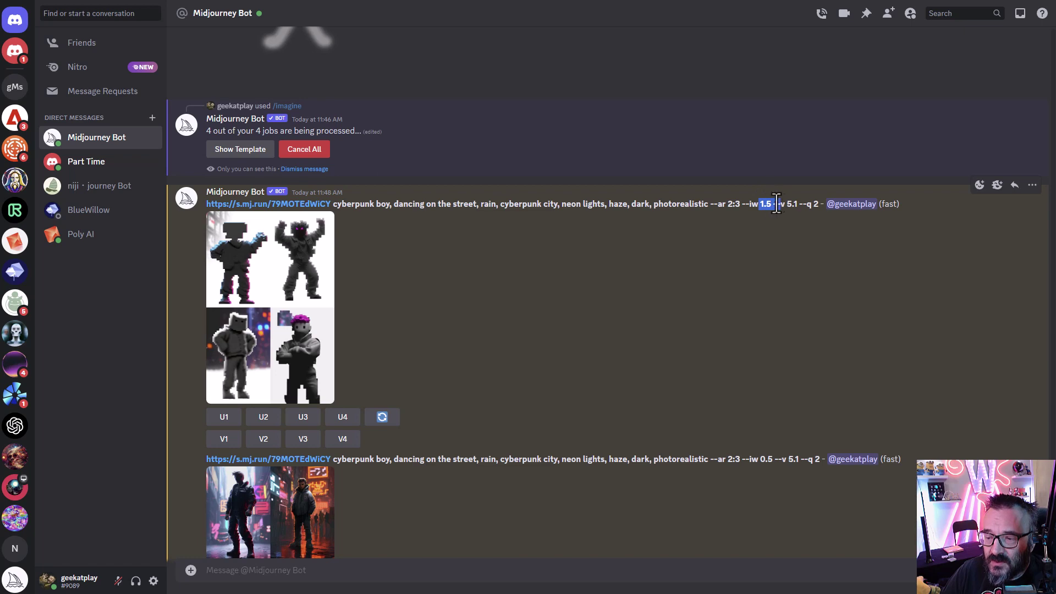
left_click(269, 297)
left_click(773, 276)
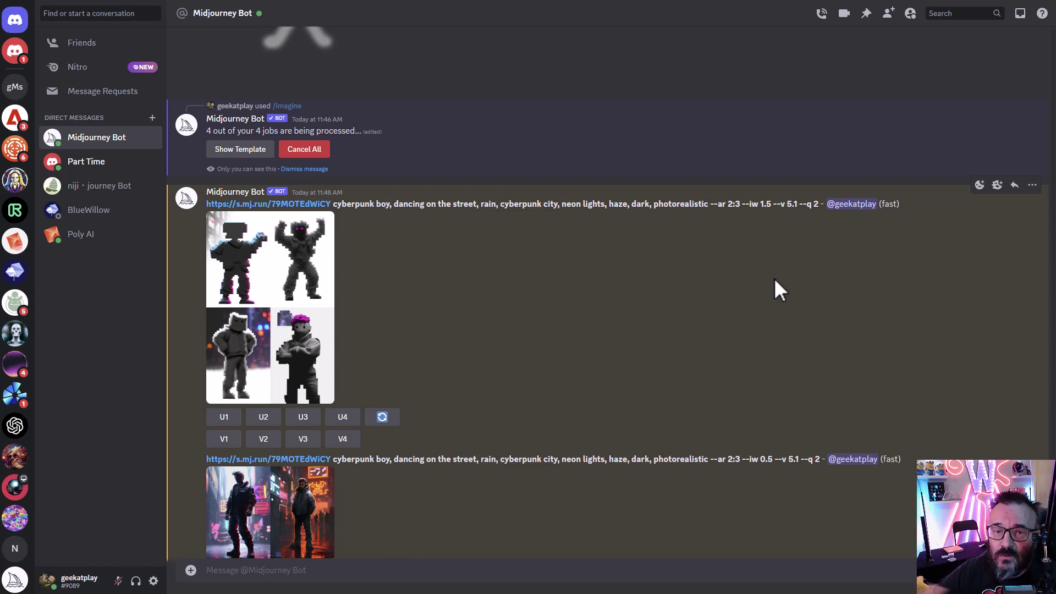
Highlight "iw 0.5" in the second cyberpunk boy prompt and view its grid enlarged
scroll(535, 349, "down", 2)
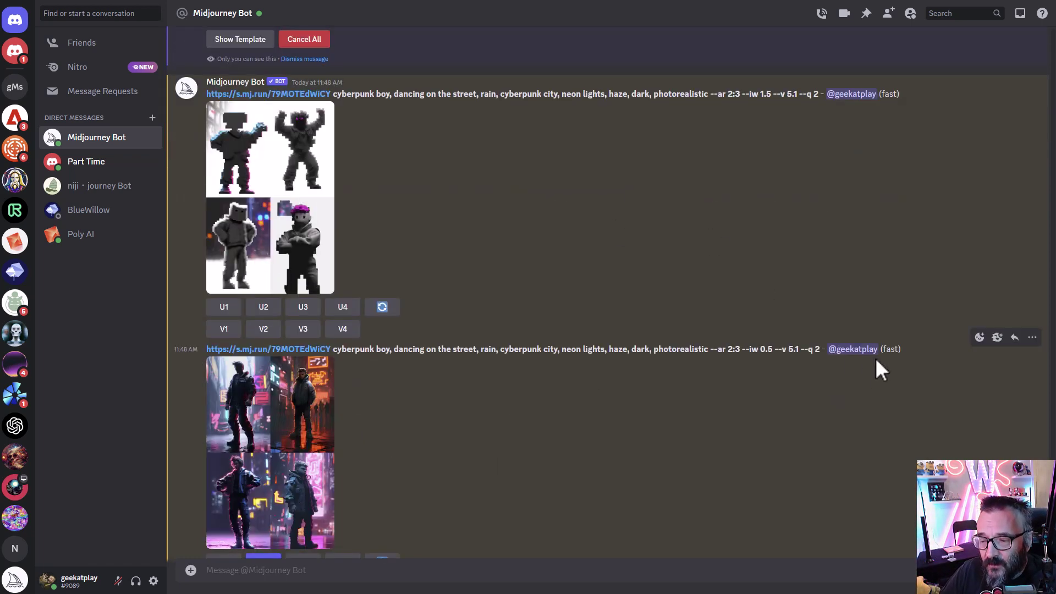
left_click_drag(749, 350, 773, 349)
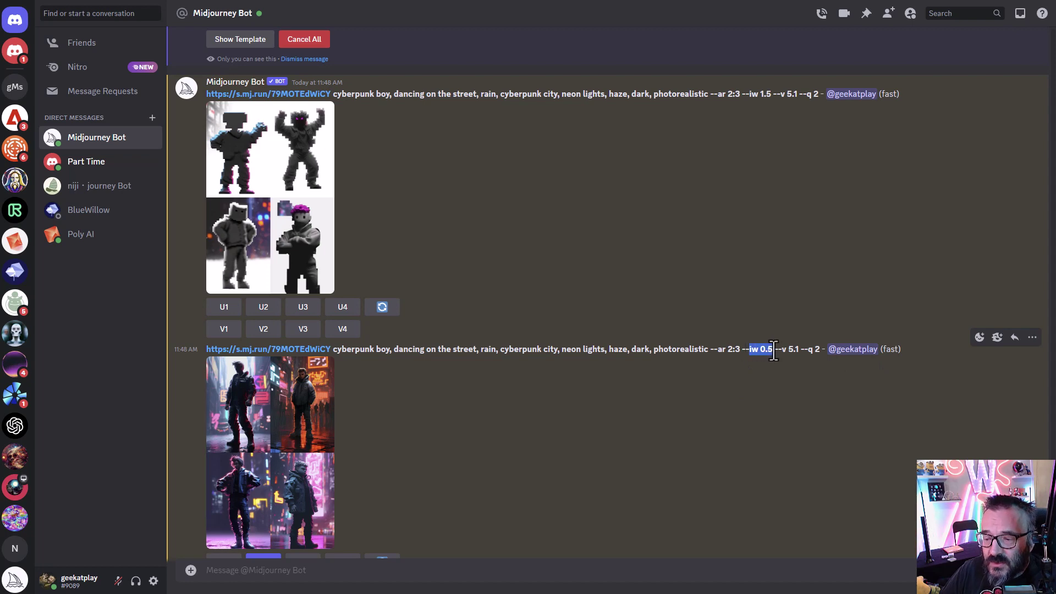
left_click(283, 429)
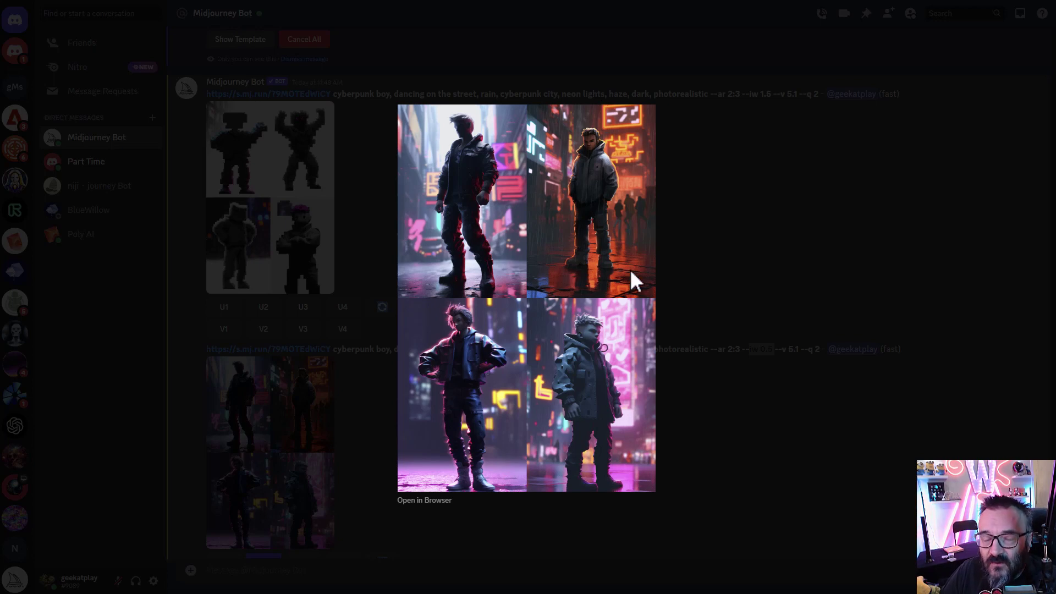
left_click(762, 266)
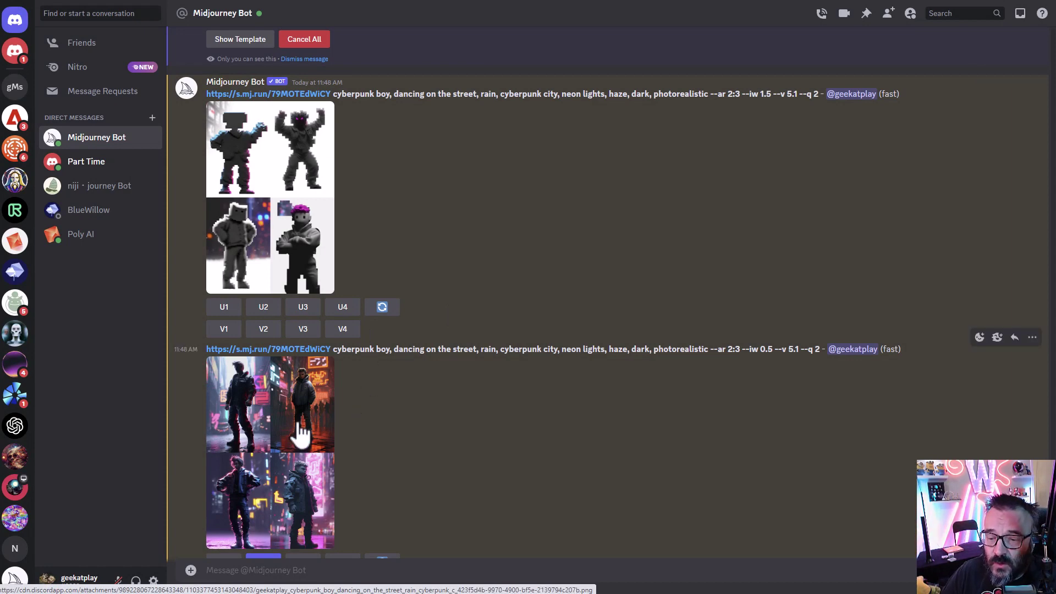
Highlight the prompt wording of the upscaled "--iw 0.5" image and view the newest cyberpunk boy grid, made without --iw, enlarged
scroll(352, 390, "down", 2)
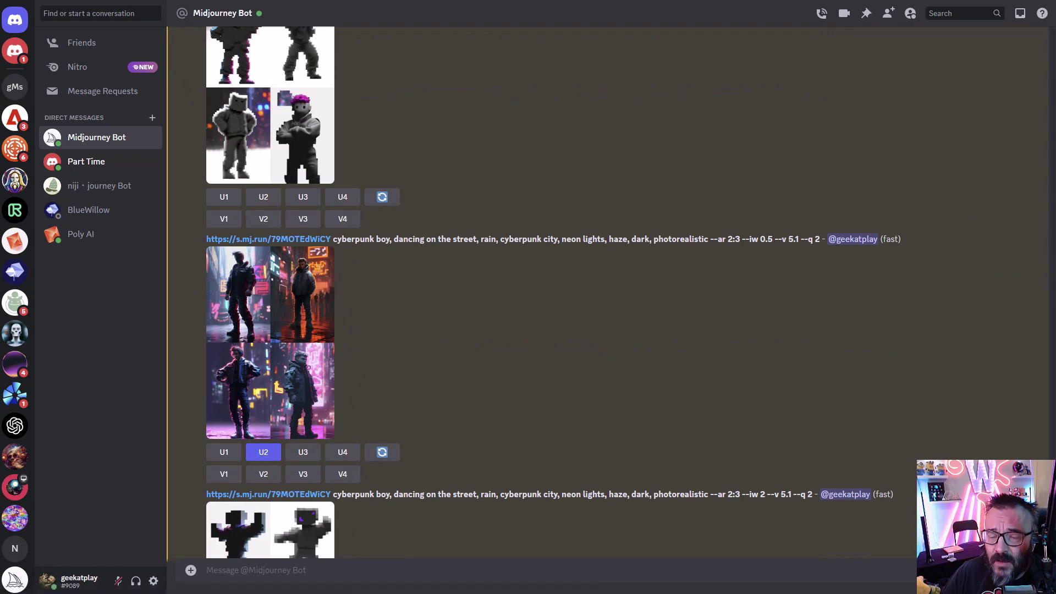
scroll(171, 101, "down", 10)
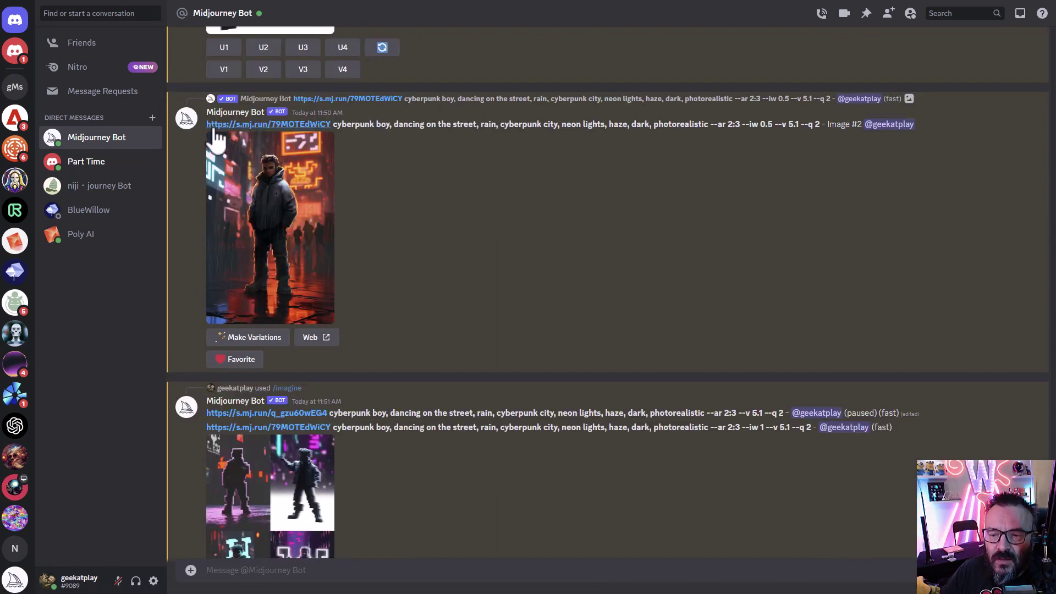
left_click_drag(333, 124, 740, 122)
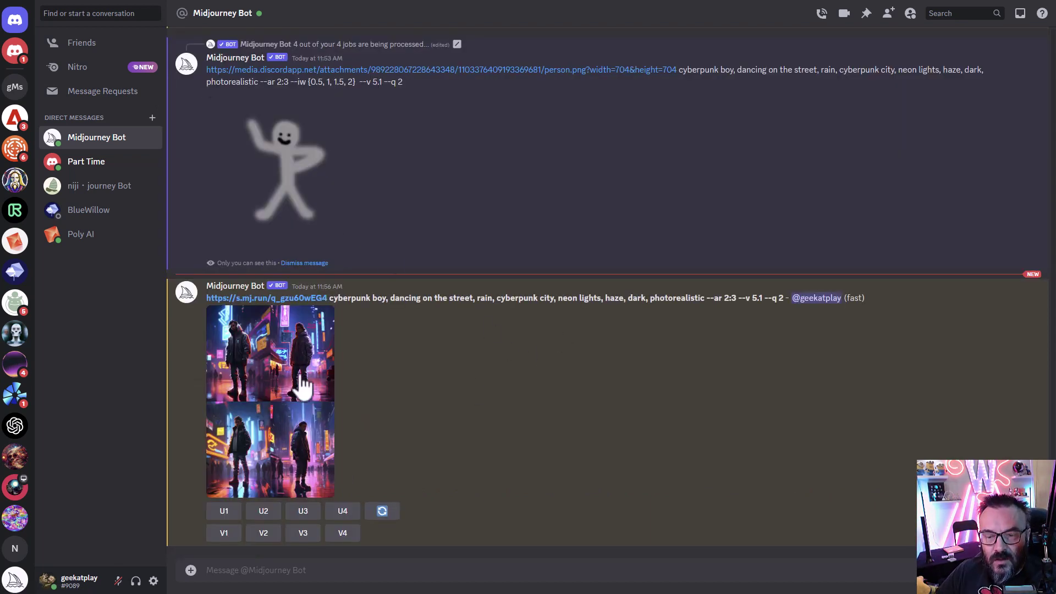
left_click(302, 385)
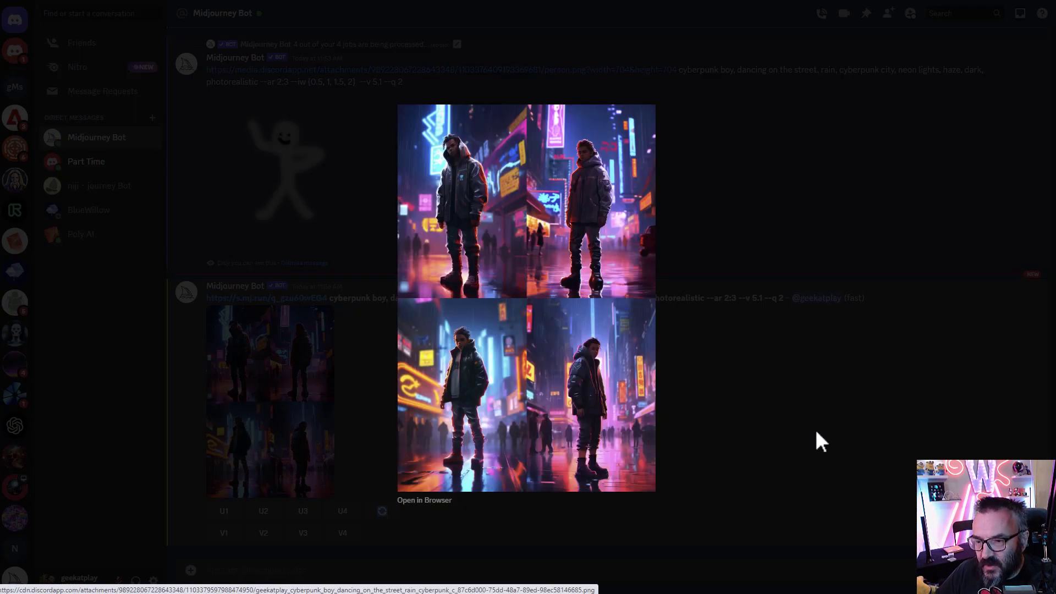
left_click(766, 390)
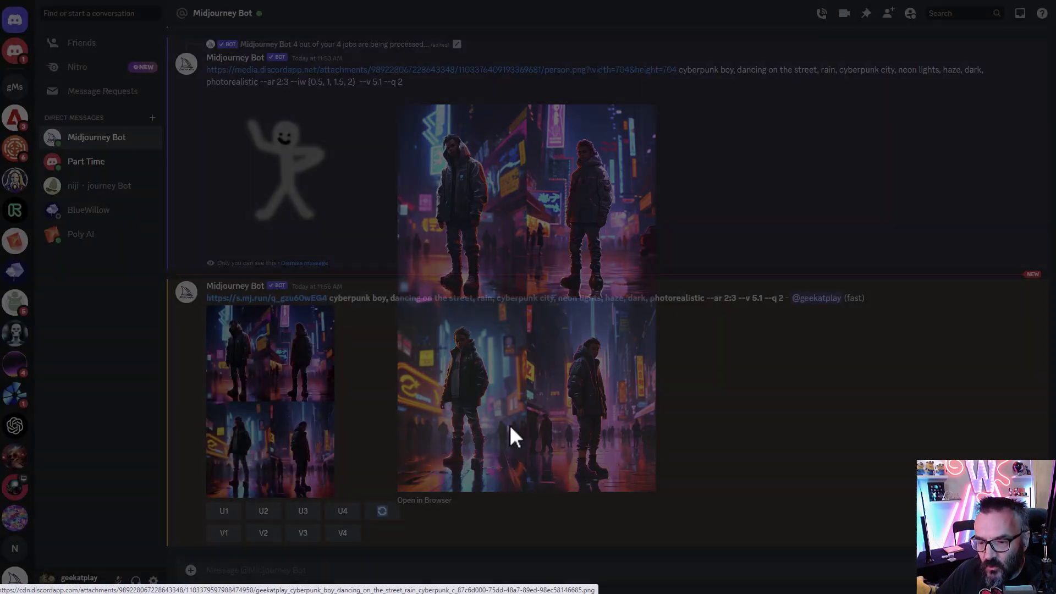
Upscale the third image of the cyberpunk boy grid made without --iw and view the upscaled result enlarged
left_click(303, 511)
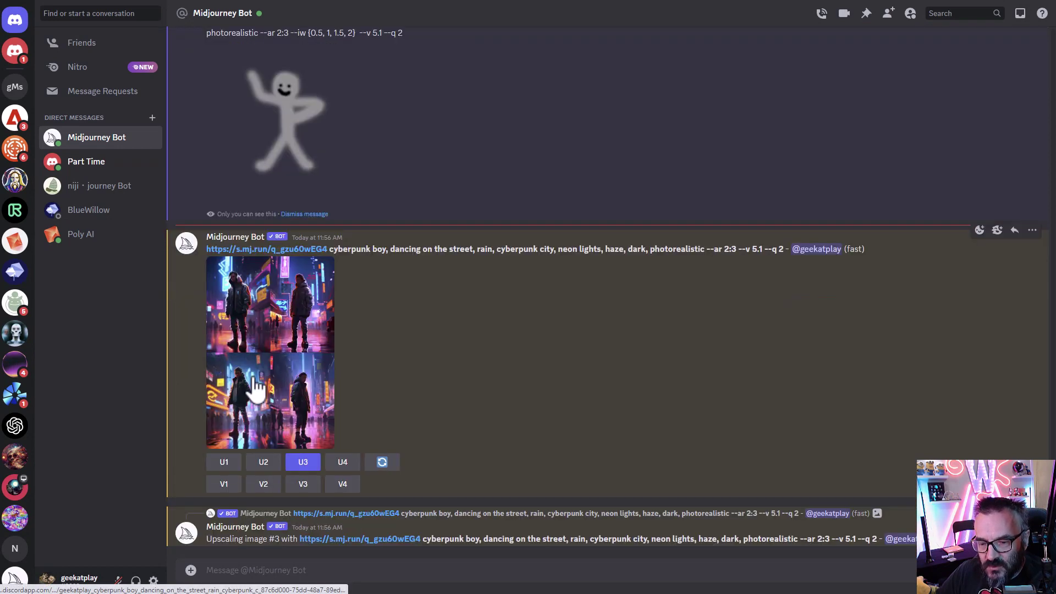
left_click(258, 324)
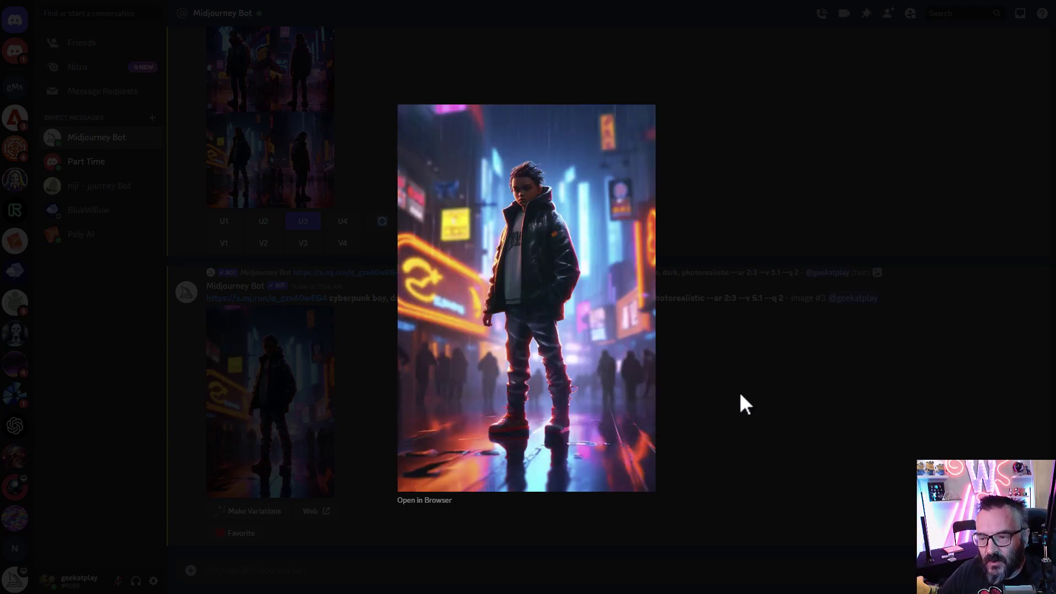
left_click(740, 395)
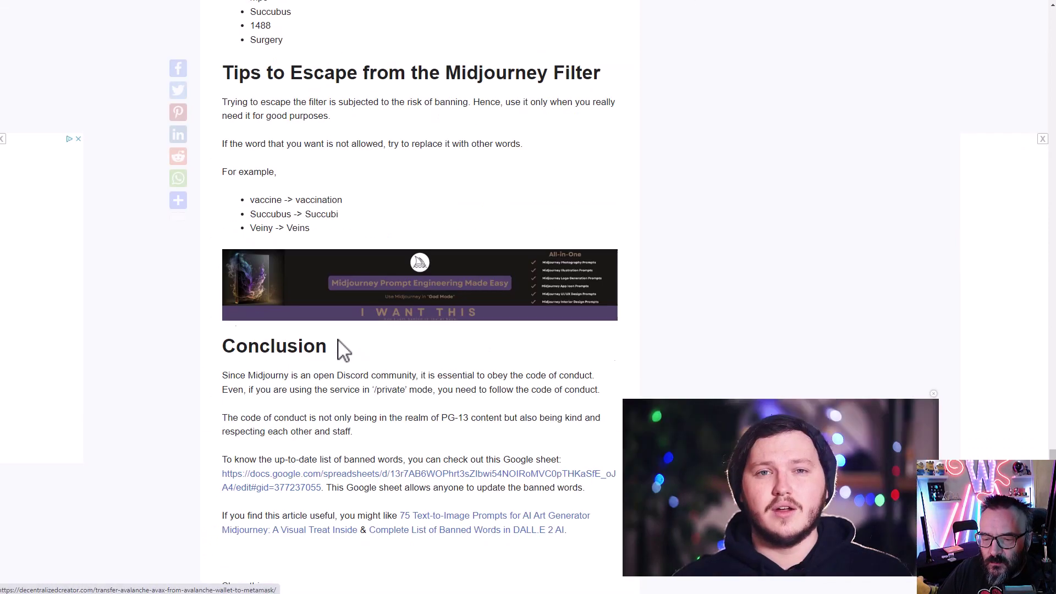
Look over the Midjourney banned word categories in the web article, from Other up past Clothing and Adultery Words
scroll(341, 349, "up", 8)
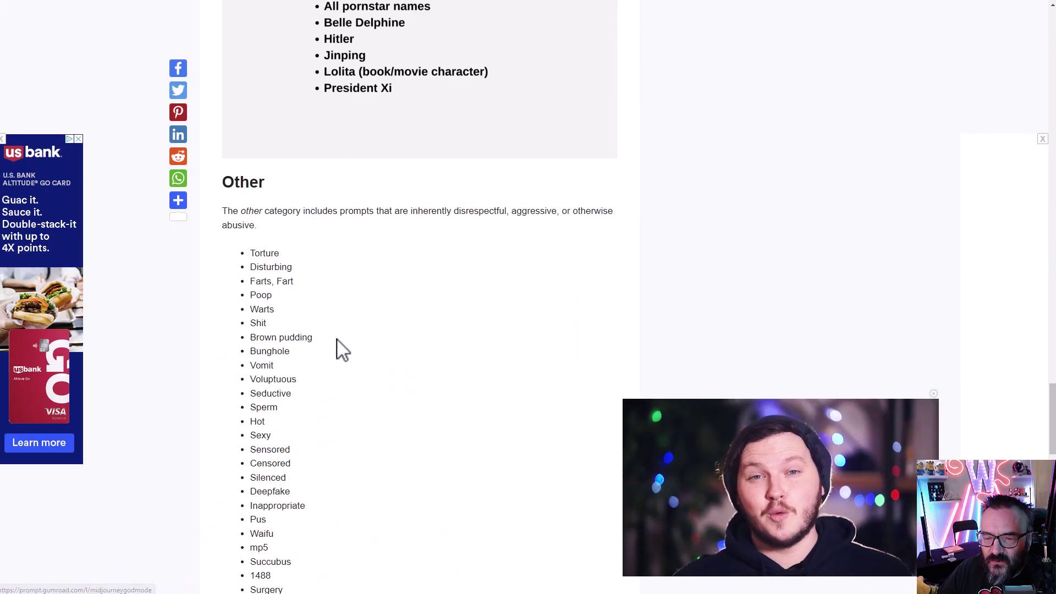
scroll(401, 344, "up", 8)
scroll(367, 351, "up", 6)
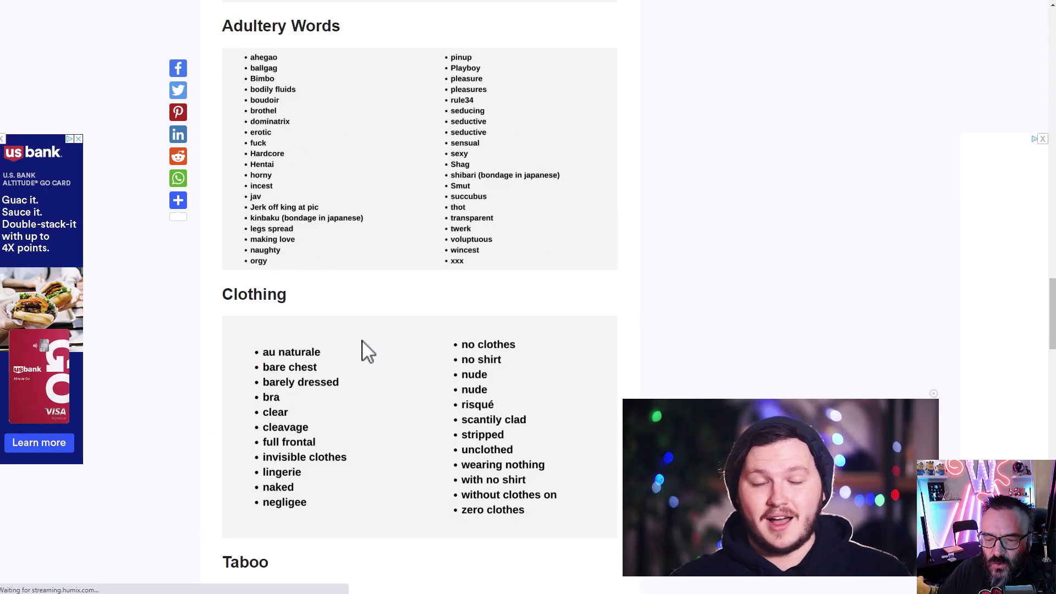
left_click_drag(344, 259, 267, 160)
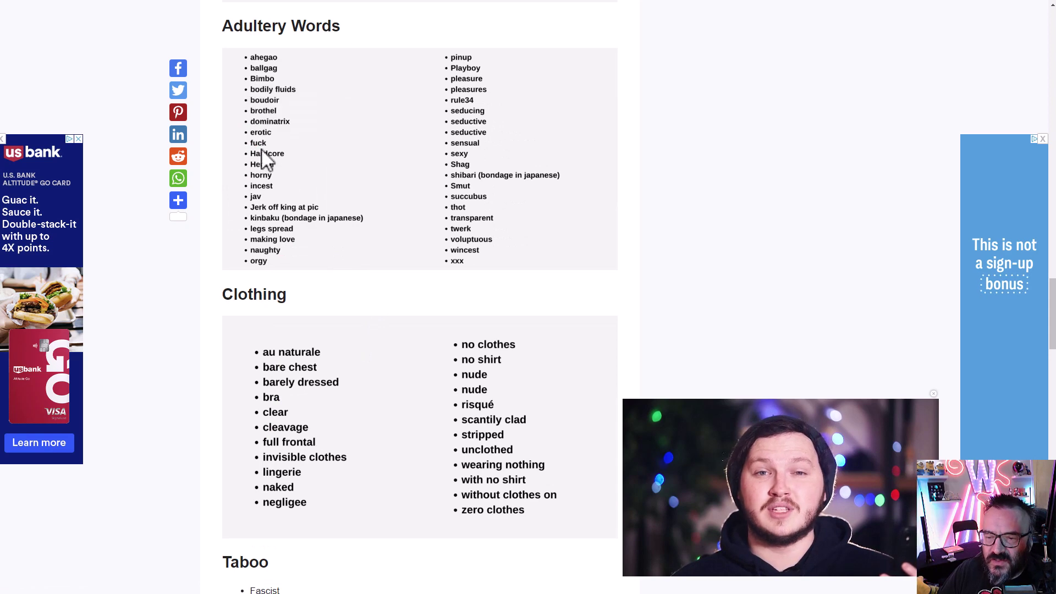
scroll(382, 264, "up", 3)
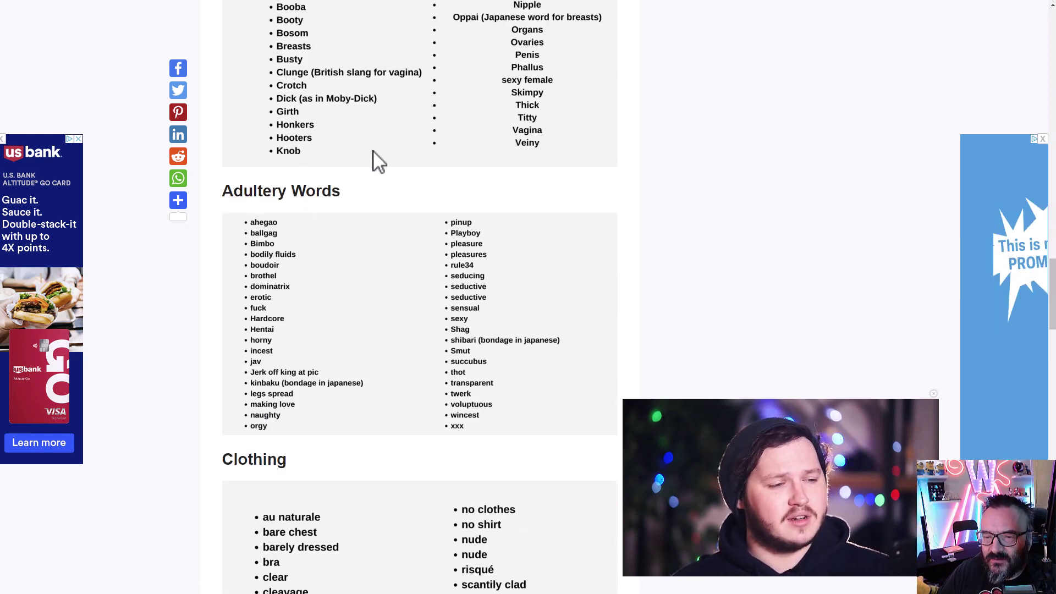
scroll(374, 154, "up", 4)
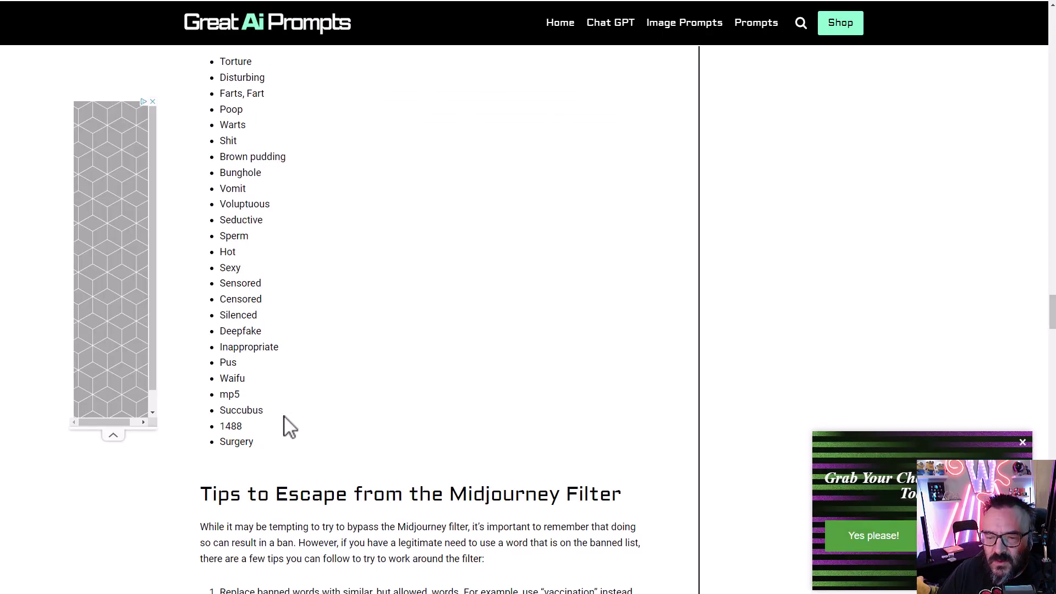
Examine the banned word list and the tips on the Midjourney filter in the Great Ai Prompts article
left_click_drag(258, 443, 220, 107)
left_click(485, 279)
scroll(485, 280, "down", 2)
scroll(484, 278, "up", 4)
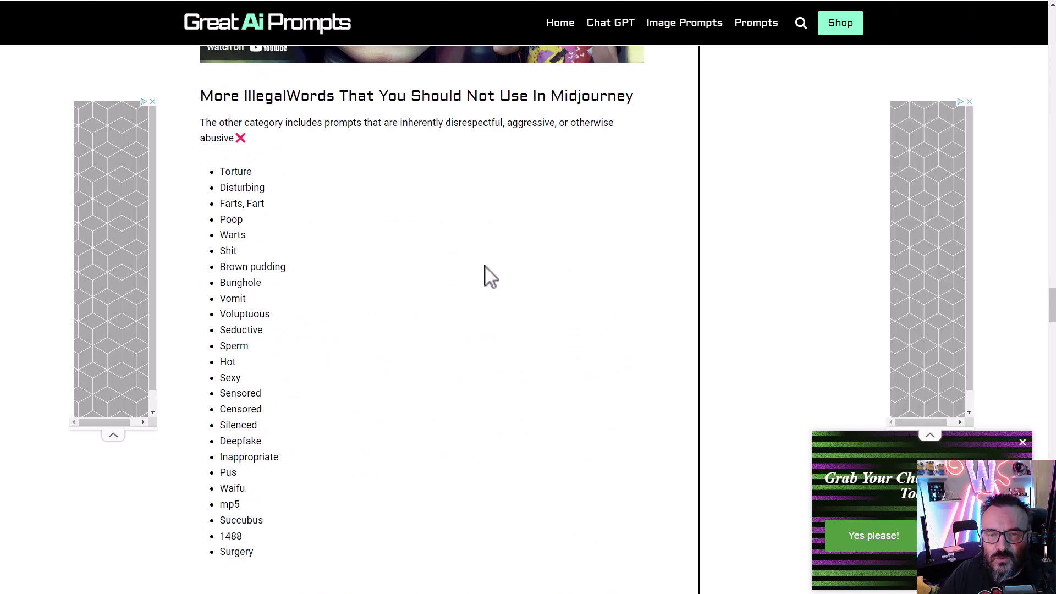
scroll(483, 277, "up", 5)
scroll(488, 344, "down", 5)
scroll(491, 347, "down", 1)
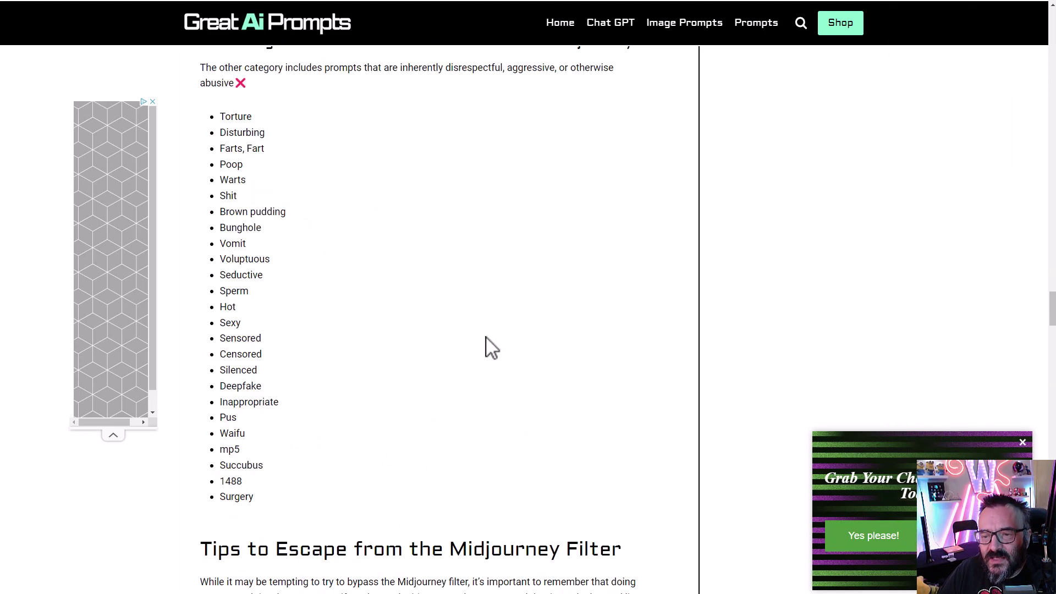
scroll(470, 330, "down", 7)
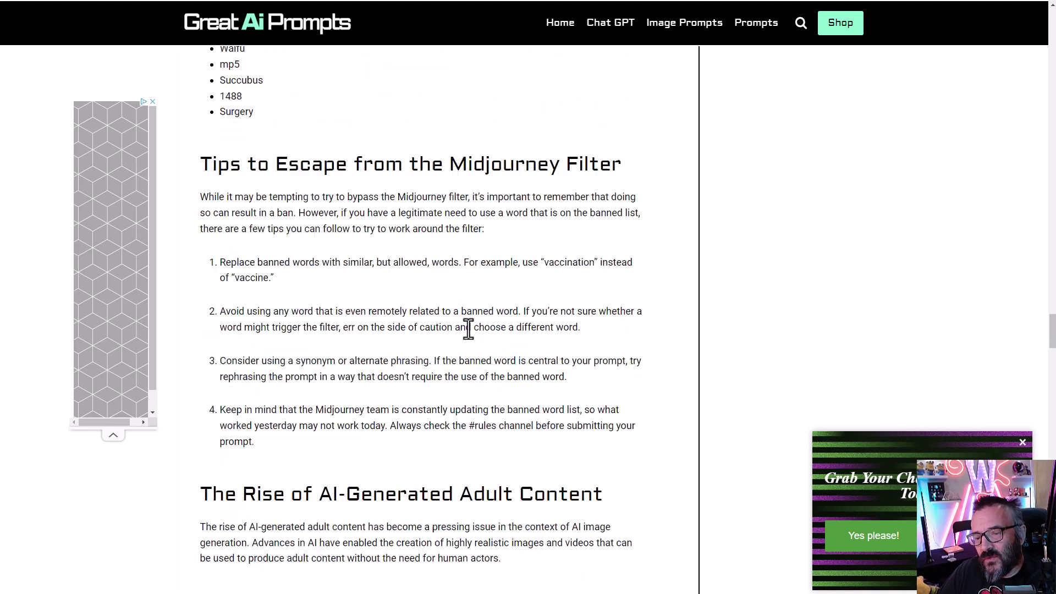
scroll(453, 292, "down", 2)
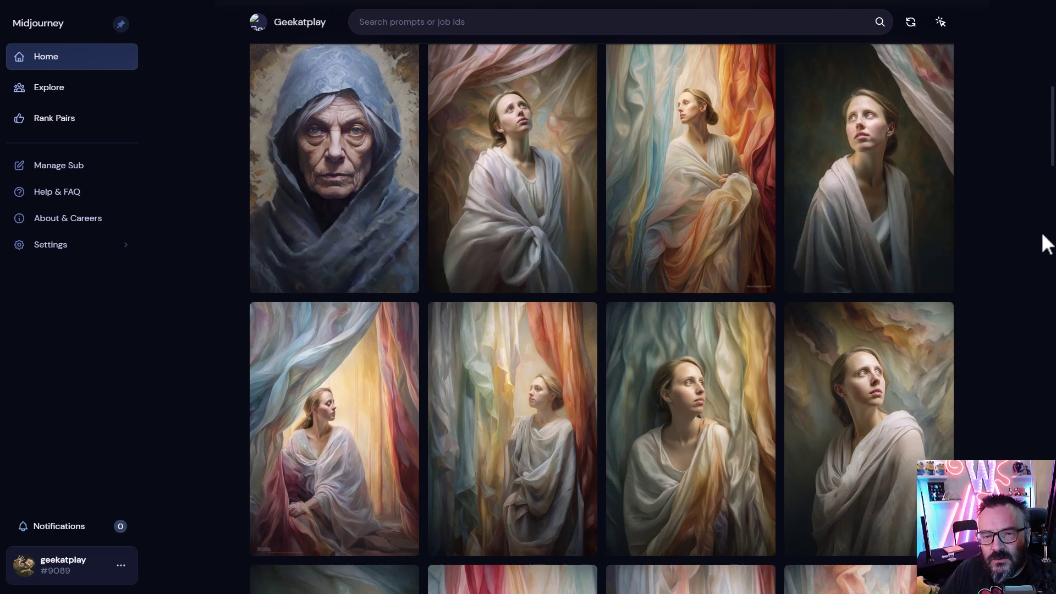
Turn on multi-selection in the gallery, select all images, and clear the selection
mouse_move(876, 248)
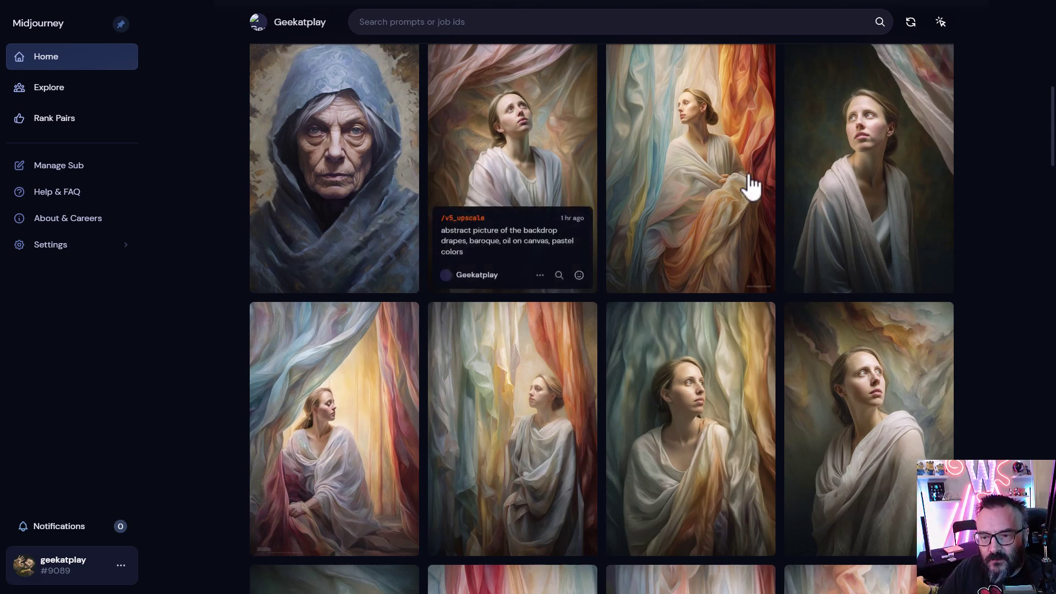
left_click(941, 22)
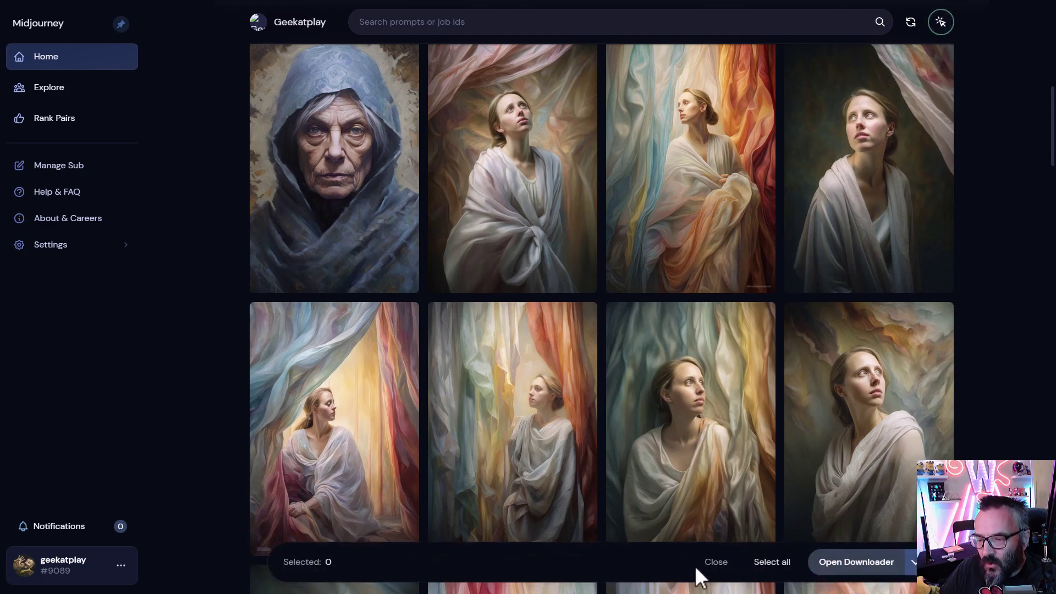
left_click(775, 562)
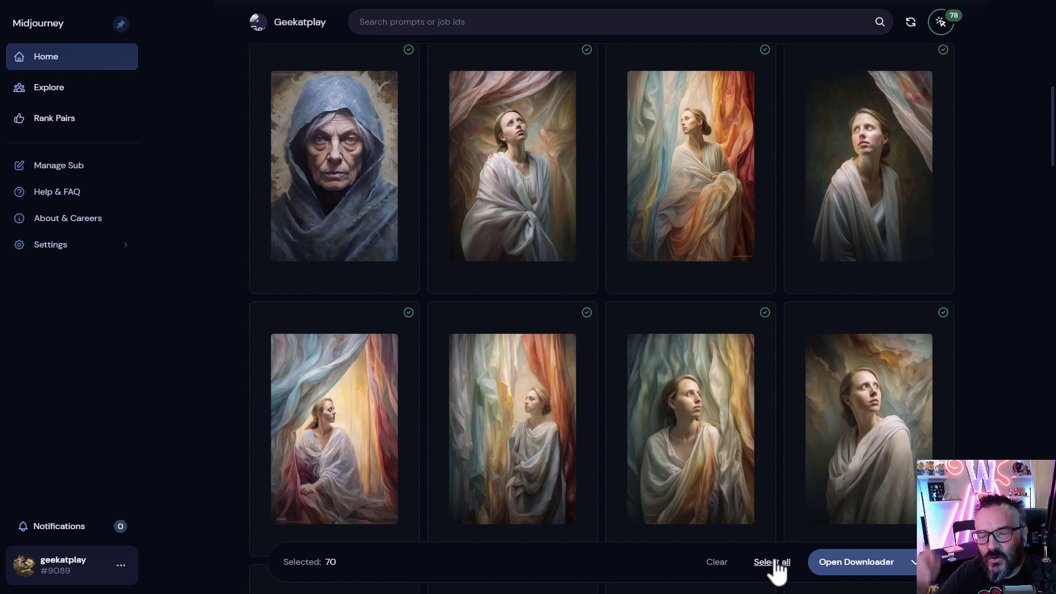
left_click(717, 565)
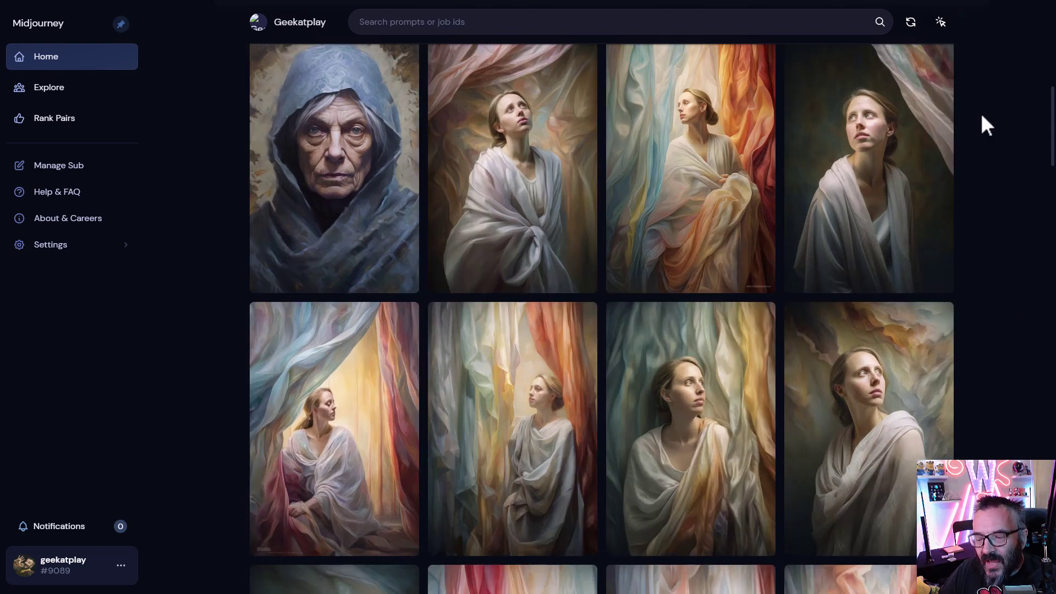
Select five individual images of the draped woman in the gallery for downloading, and leave selection mode
left_click(940, 24)
left_click(483, 168)
left_click(697, 119)
left_click(907, 206)
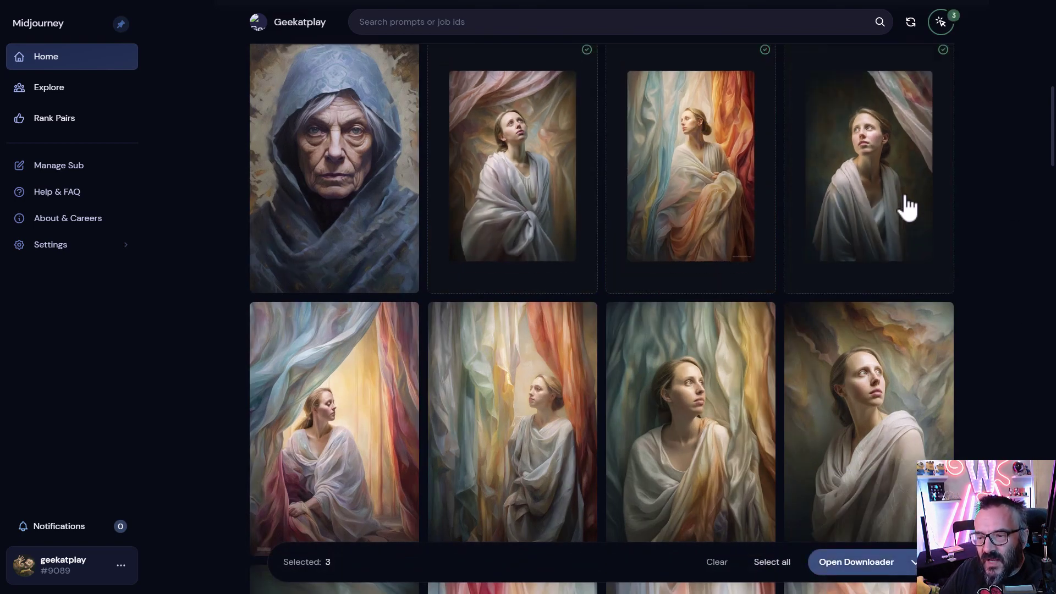
left_click(869, 385)
left_click(547, 415)
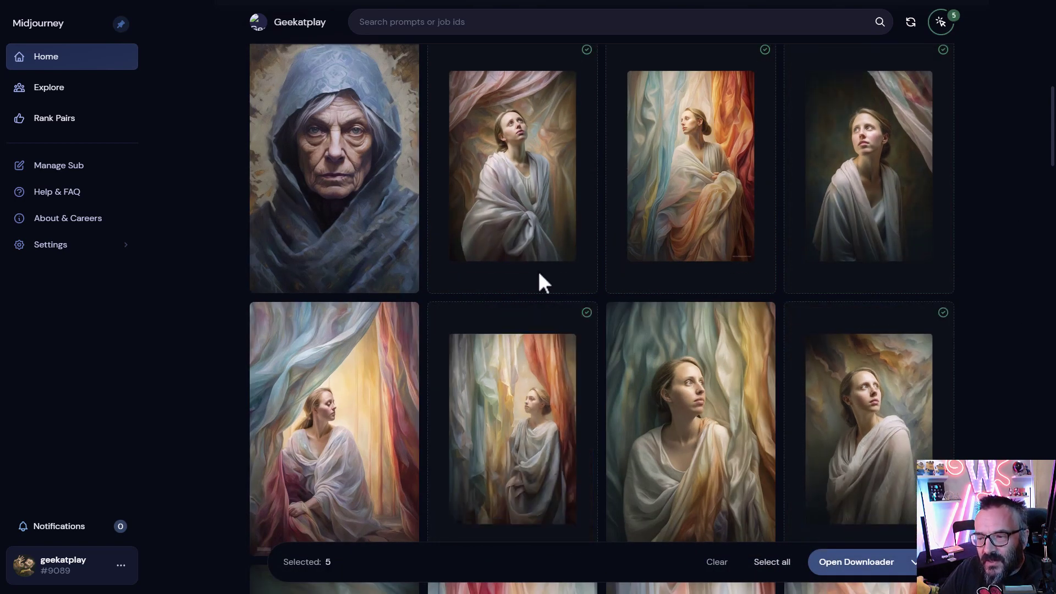
left_click(941, 23)
left_click(528, 22)
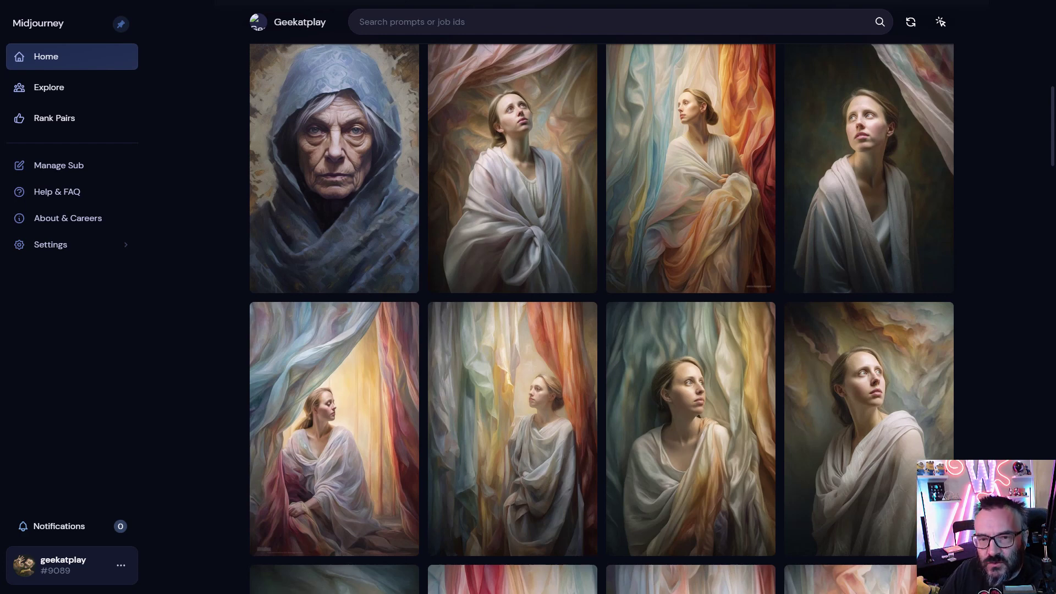
Open the image of the woman seated between drapes in Discord and highlight its prompt from the image link through "pastel colors"
mouse_move(955, 130)
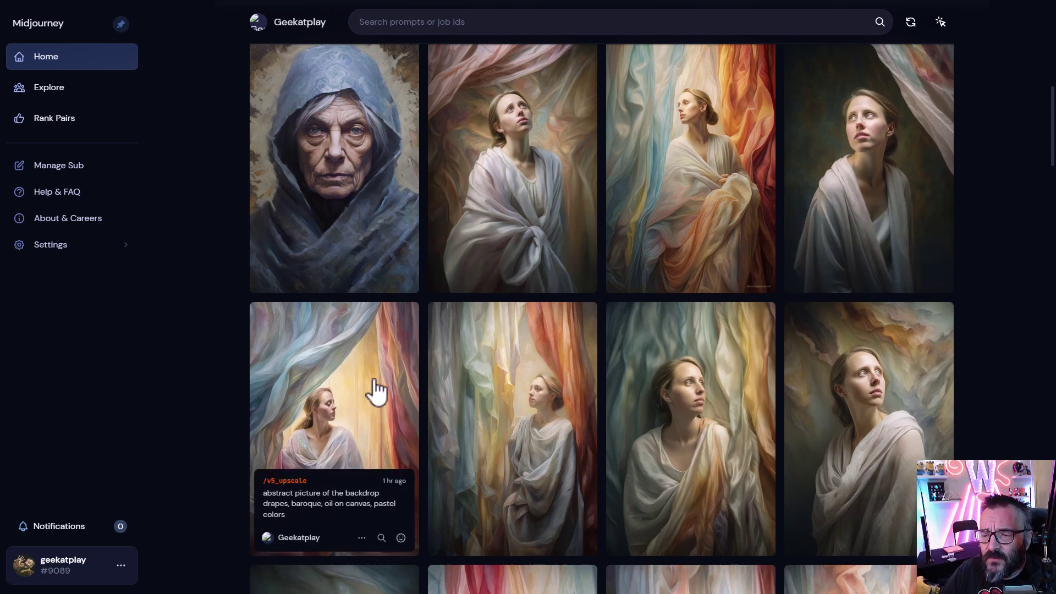
left_click(523, 283)
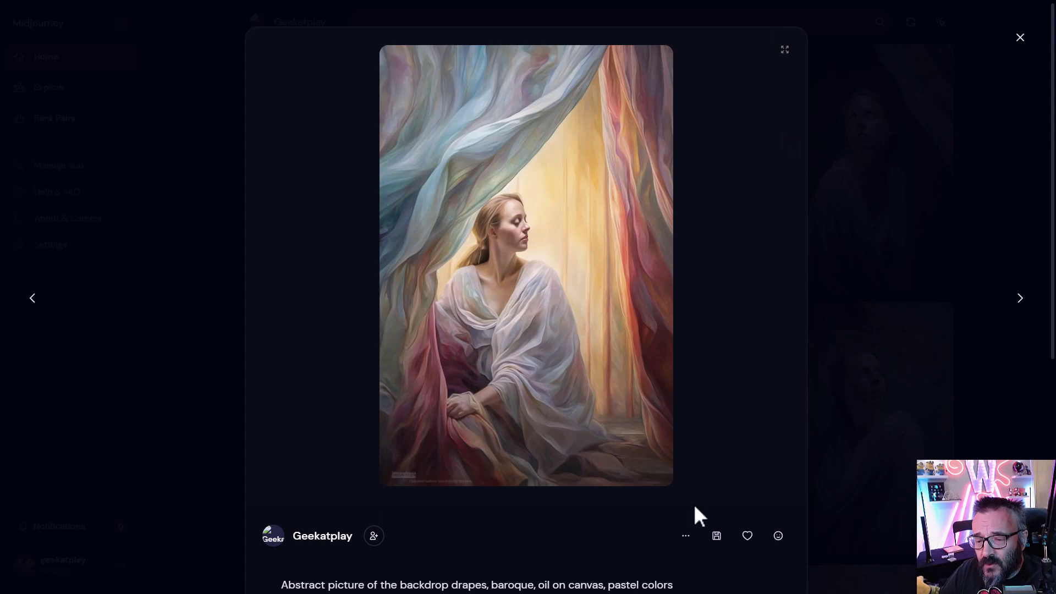
left_click(686, 536)
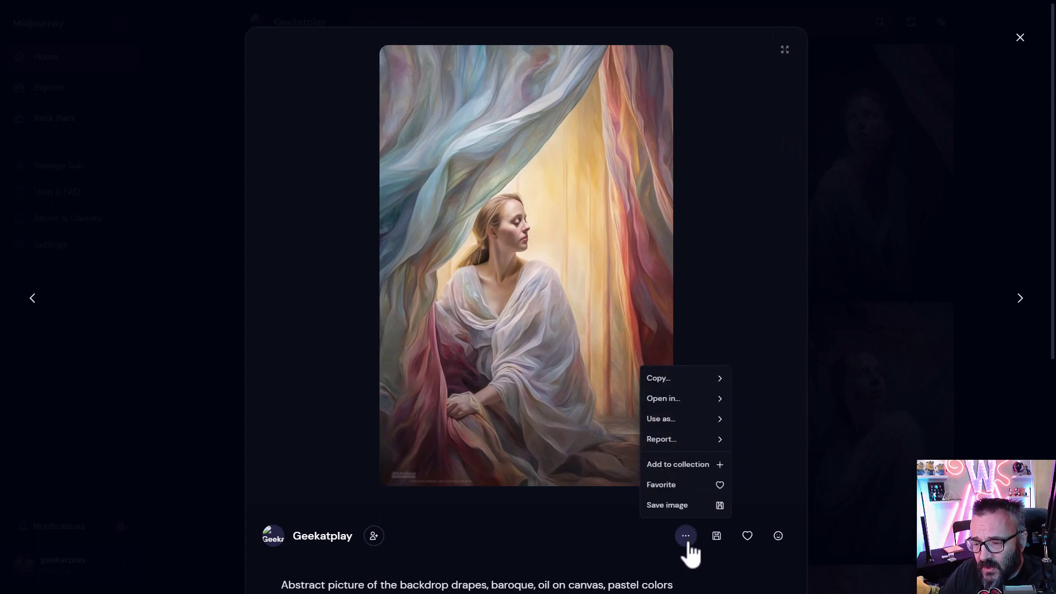
mouse_move(671, 400)
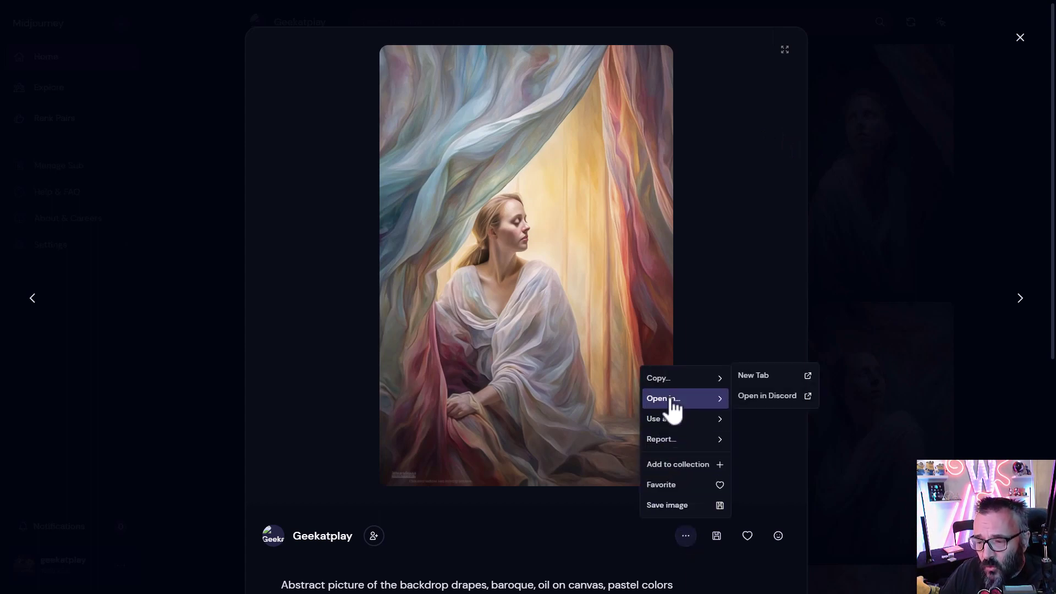
left_click(755, 397)
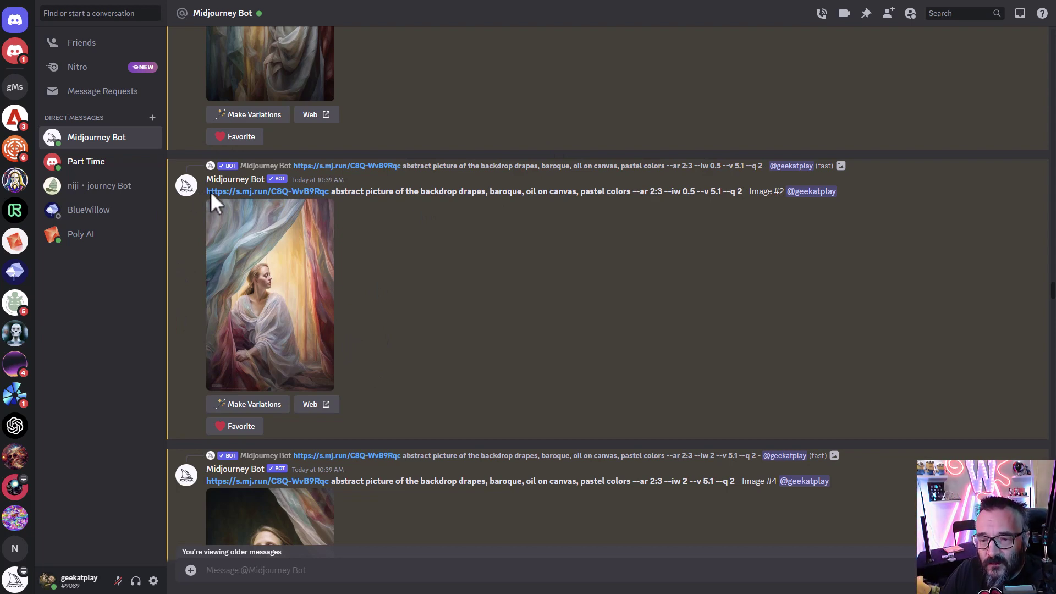
left_click_drag(210, 190, 627, 191)
left_click(403, 318)
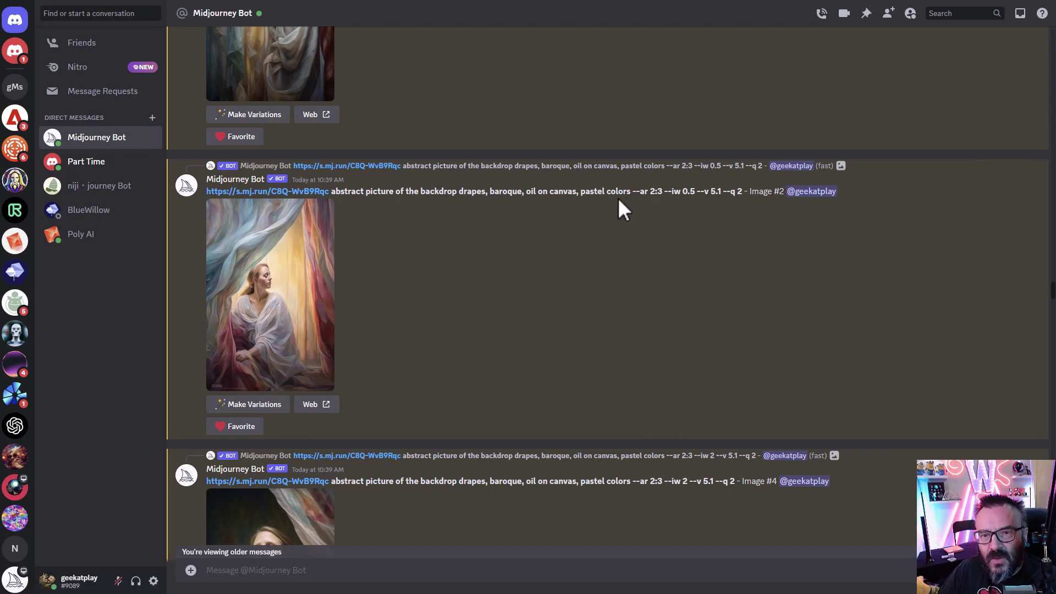
Remix that image's prompt by enclosing "baroque, oil on canvas, pastel colors" in curly braces, add "--seed12345678", and submit it
left_click(255, 407)
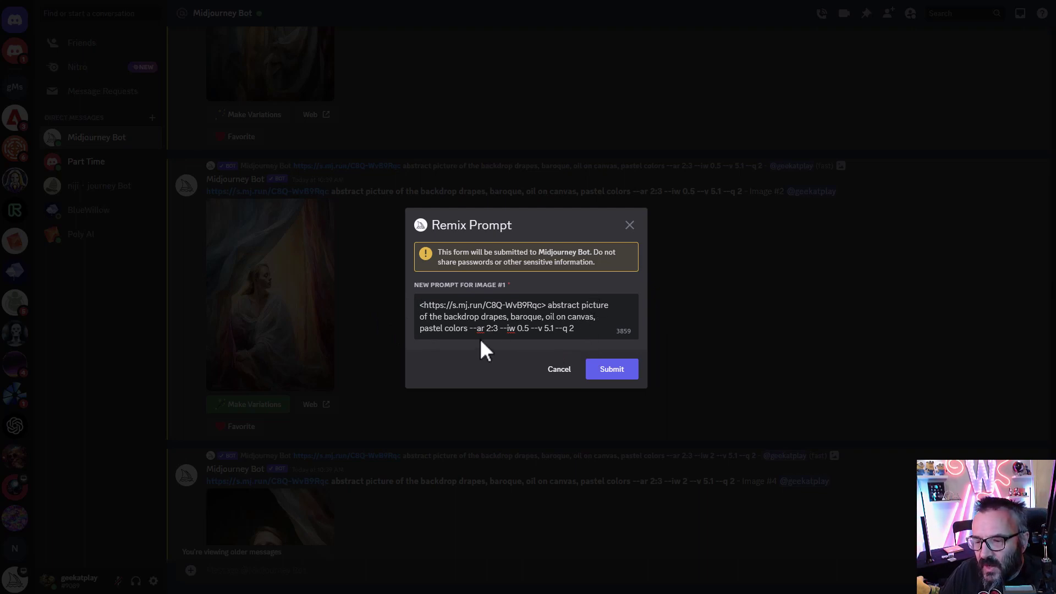
left_click(511, 317)
type("{")
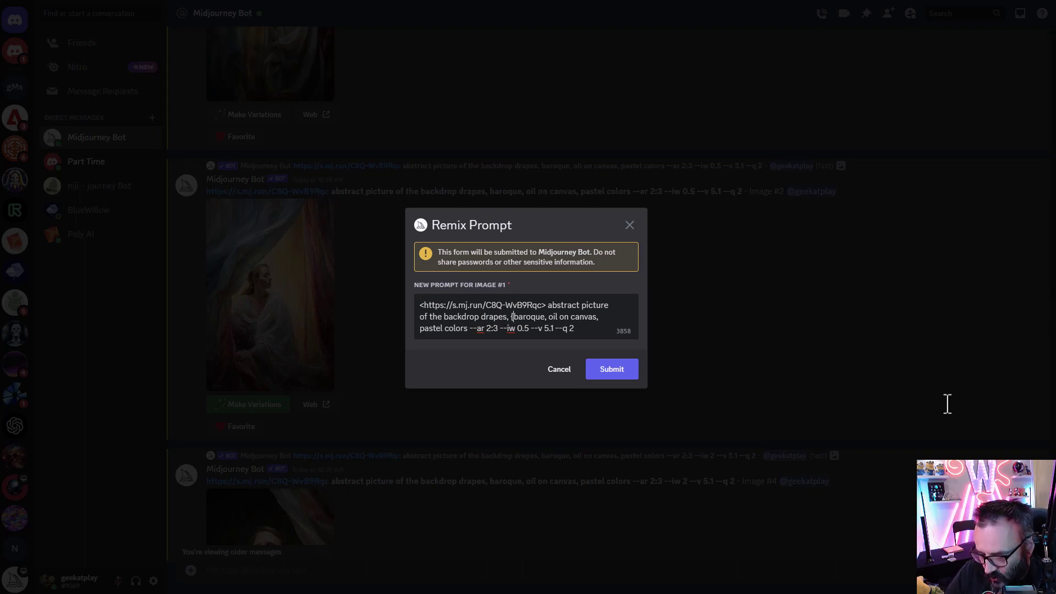
left_click(467, 328)
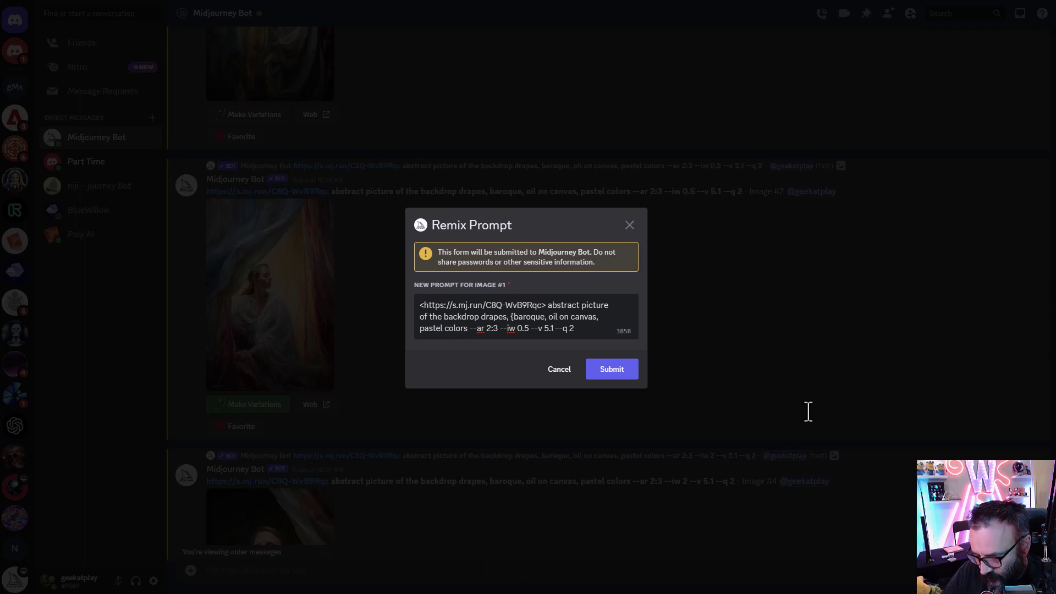
type("} ")
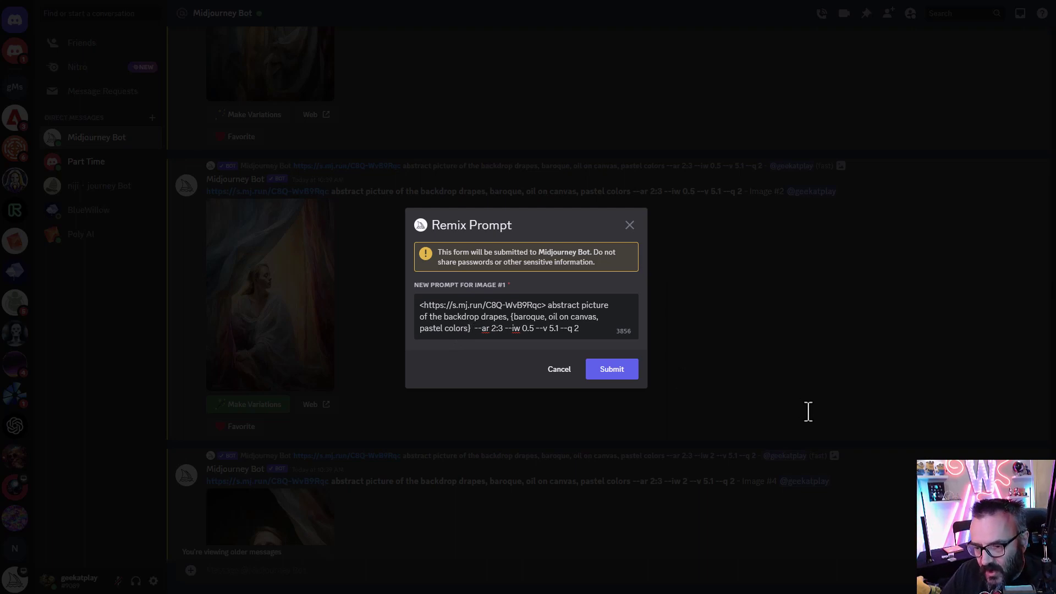
type("--seed")
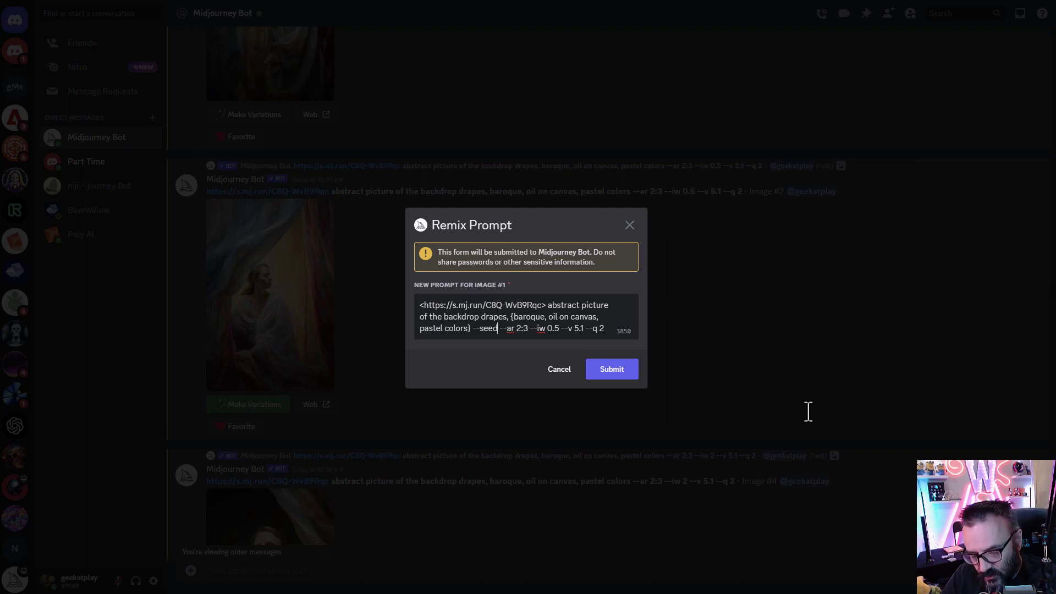
type("12345678")
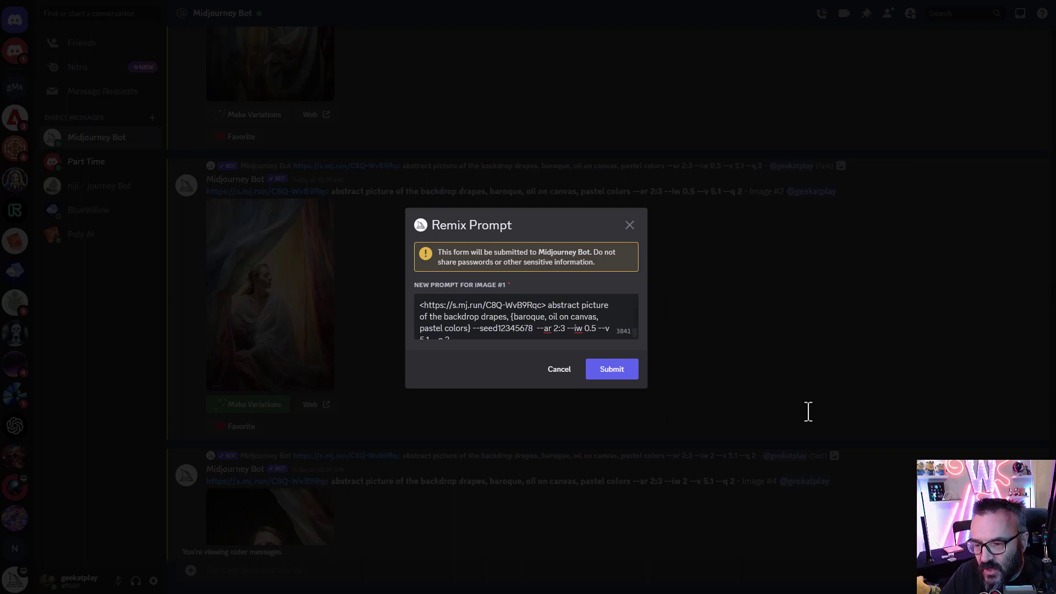
left_click(609, 369)
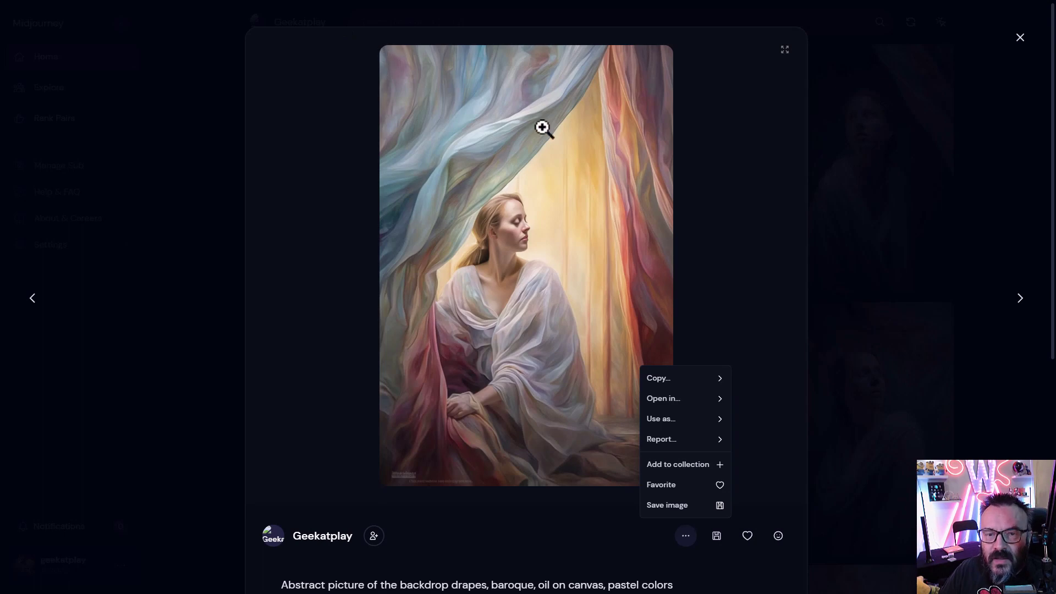
Examine the prompt details of the seated woman image in the Midjourney gallery and look through its related images
left_click(738, 164)
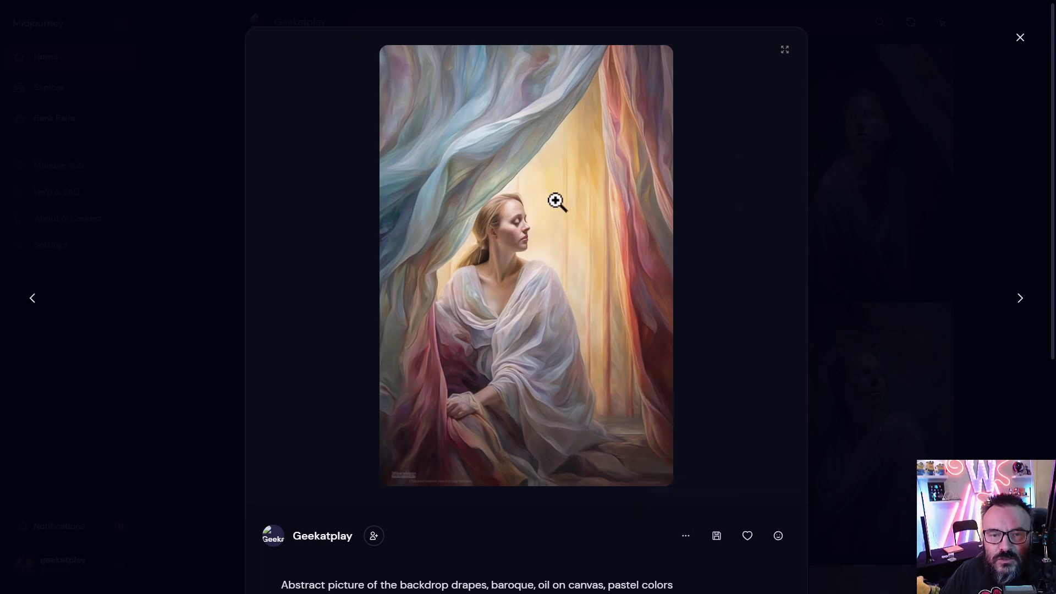
scroll(557, 202, "down", 7)
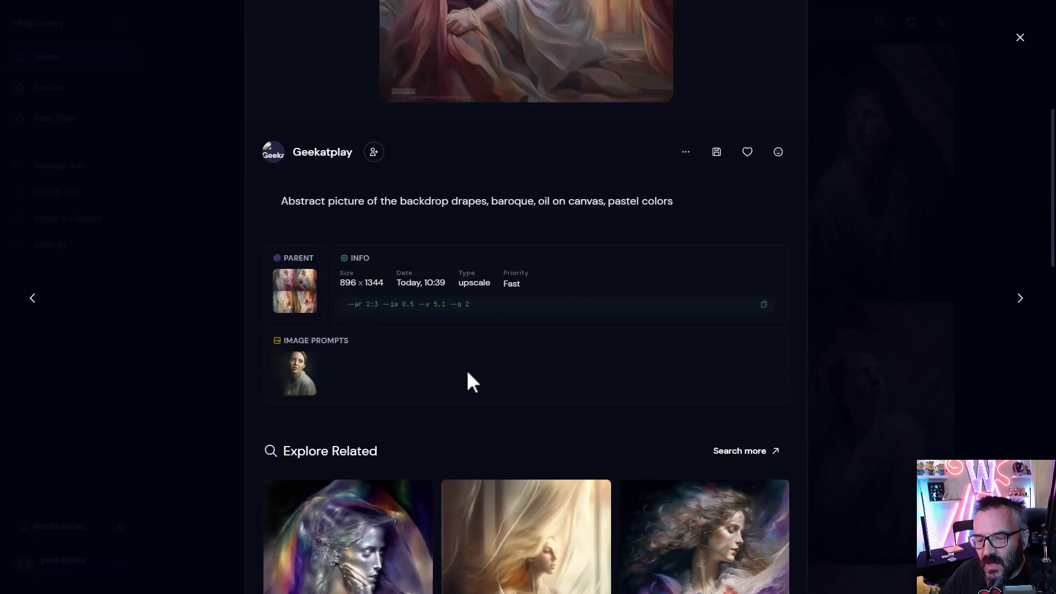
scroll(467, 378, "down", 6)
scroll(715, 319, "down", 3)
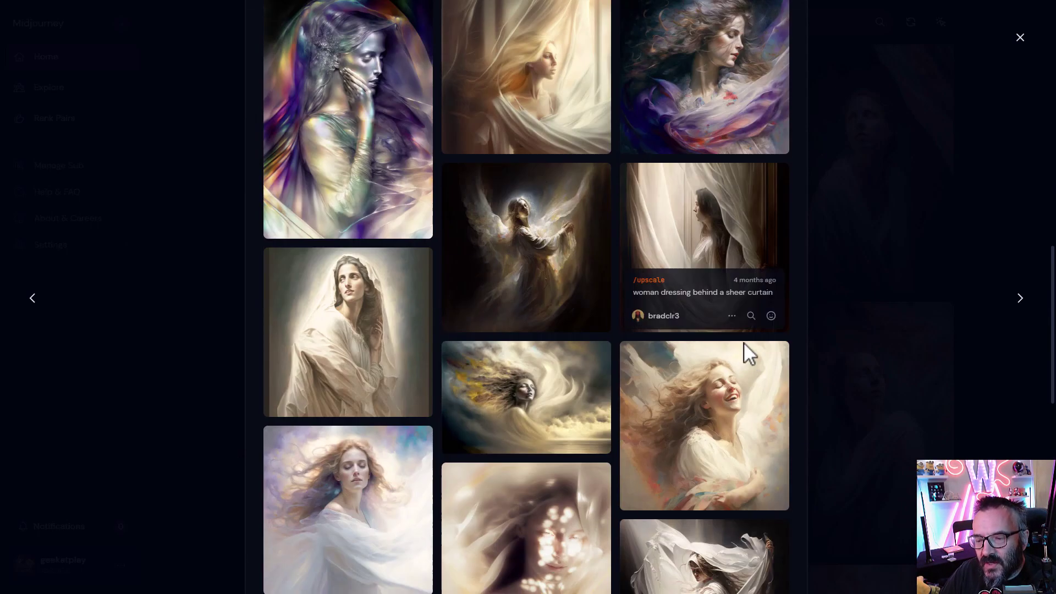
scroll(750, 357, "down", 4)
scroll(776, 289, "down", 3)
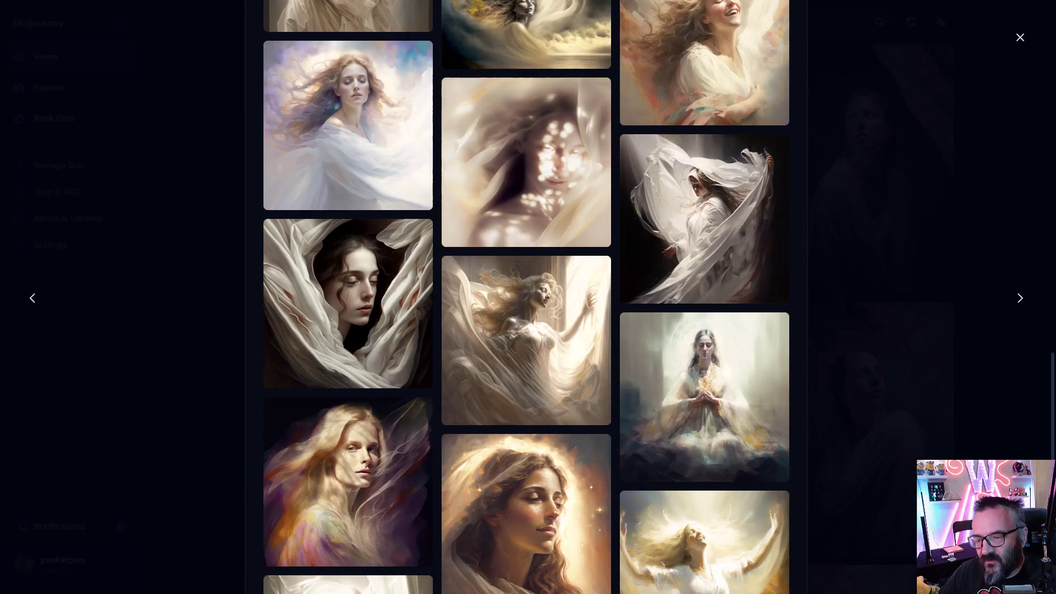
scroll(738, 208, "down", 2)
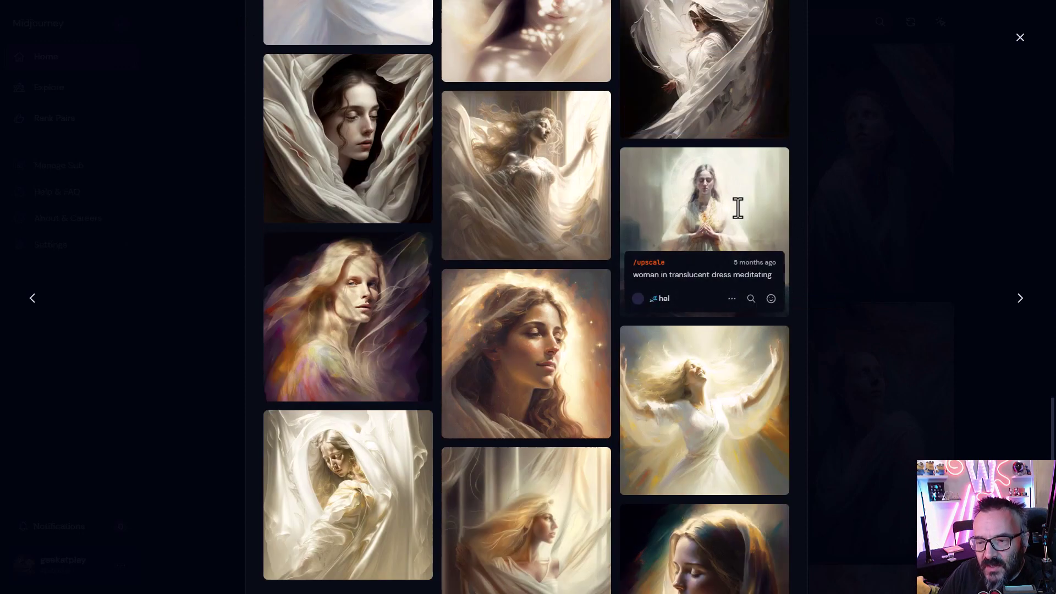
scroll(372, 365, "down", 2)
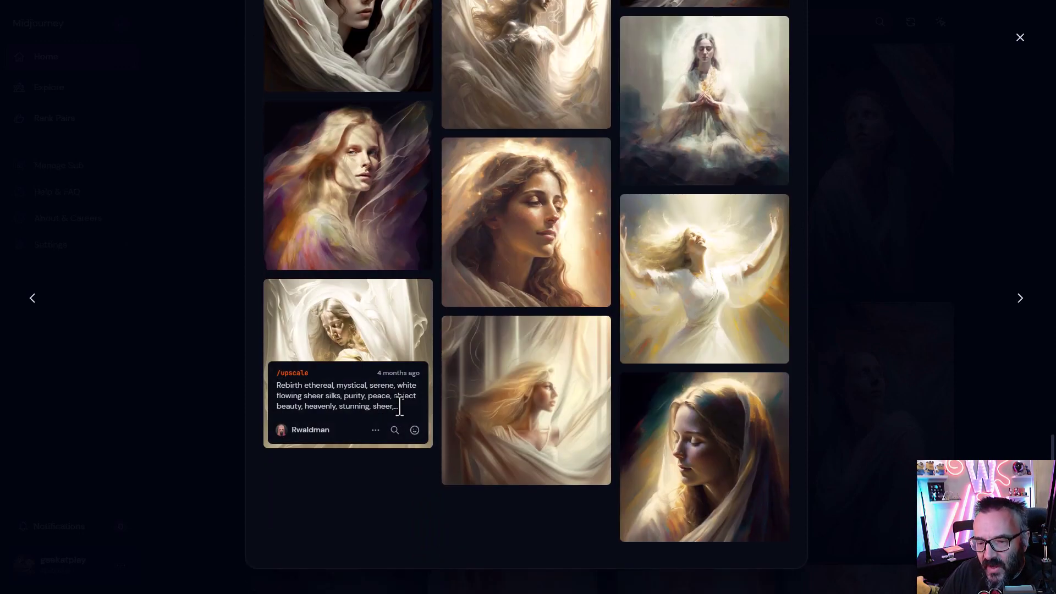
Highlight the "Rebirth ethereal, mystical, serene" prompt, view other related images' prompts, and return to the seated woman image
left_click_drag(397, 408, 274, 386)
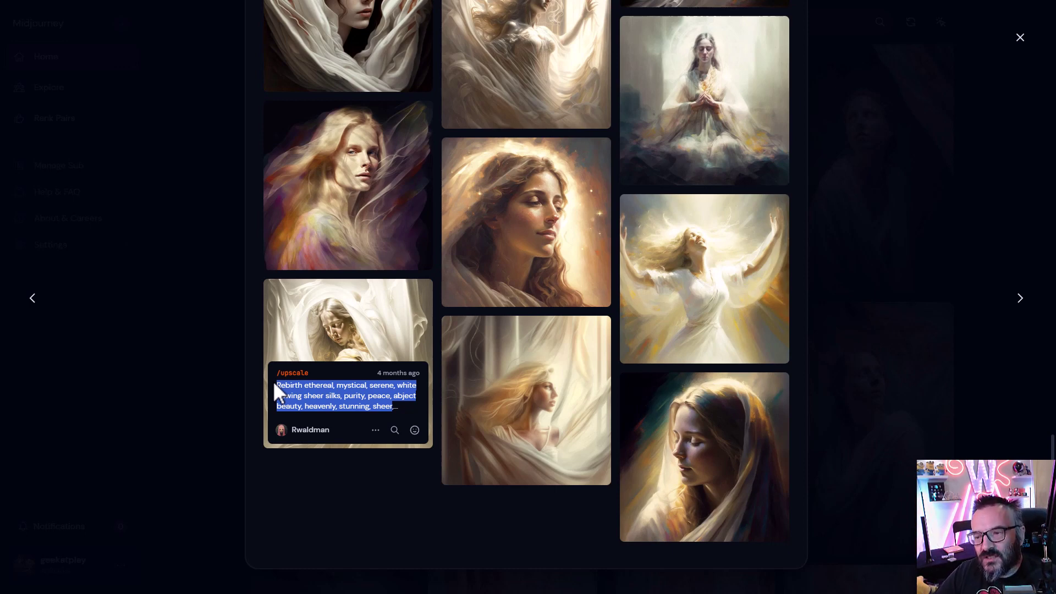
mouse_move(774, 321)
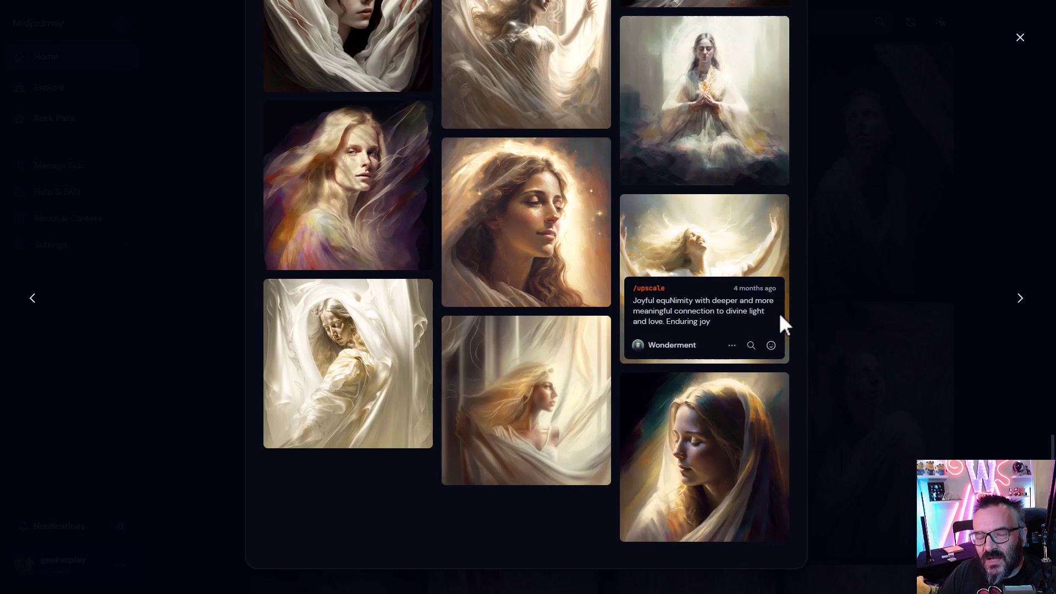
mouse_move(513, 413)
scroll(493, 388, "up", 10)
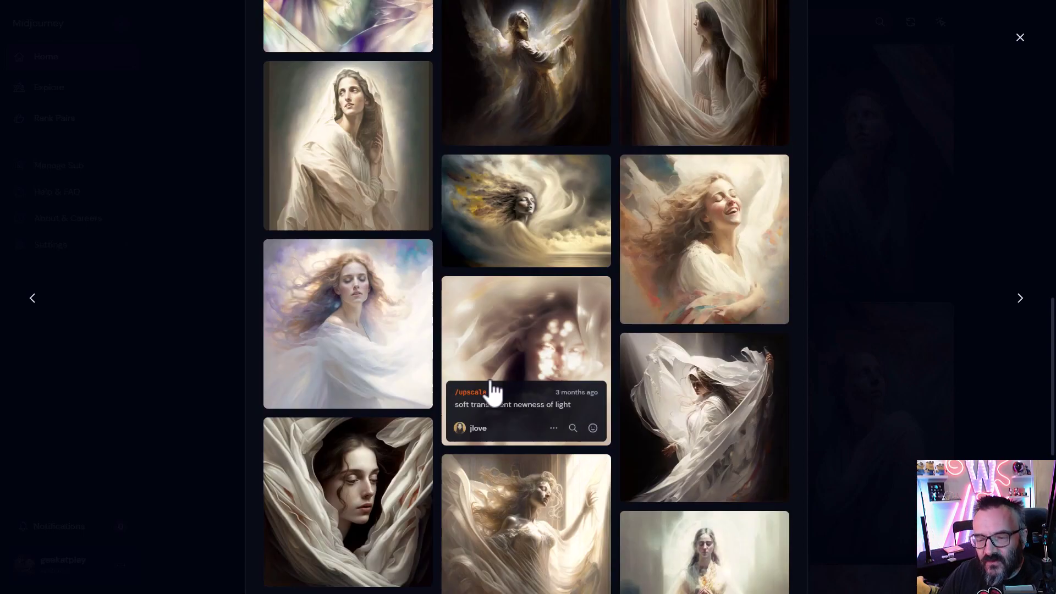
scroll(579, 319, "up", 5)
scroll(571, 290, "up", 4)
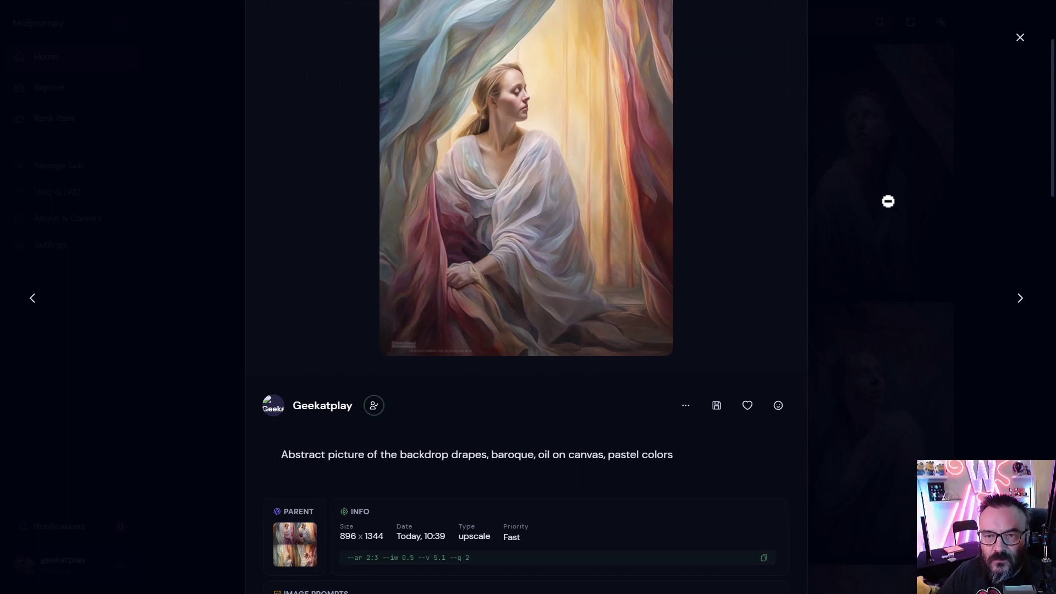
Find the "iphone minion" image in the home gallery, open it, and examine its copy options, including Seed
left_click(926, 220)
scroll(637, 323, "down", 20)
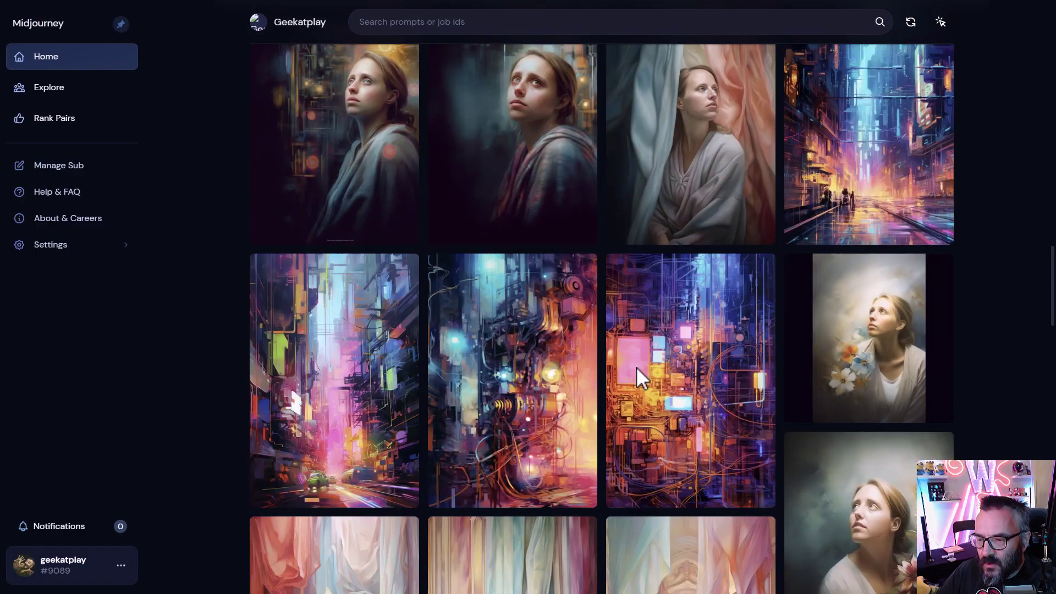
scroll(636, 371, "down", 4)
scroll(636, 370, "up", 3)
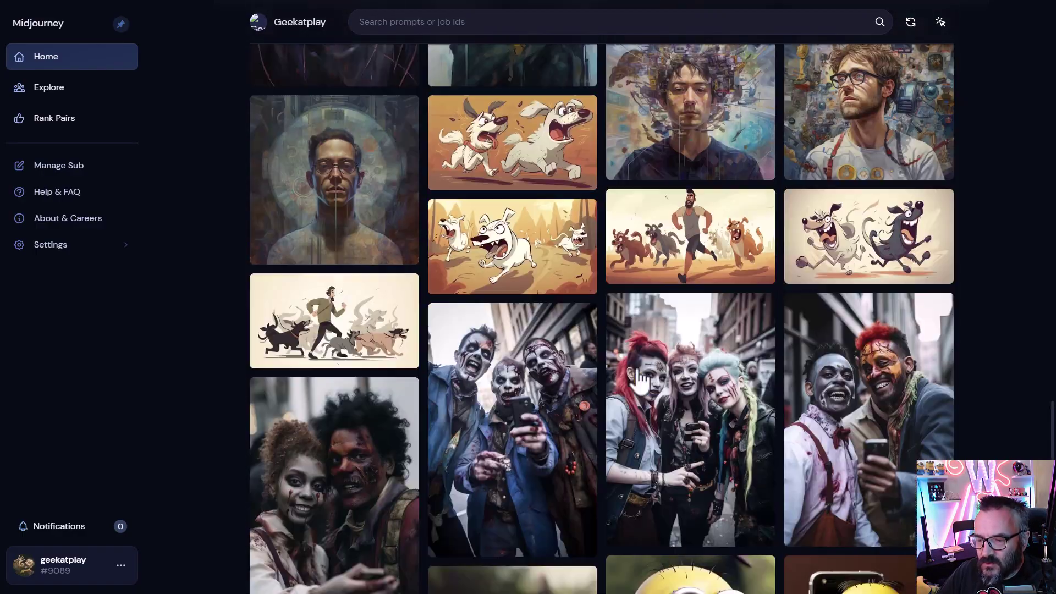
scroll(636, 367, "down", 9)
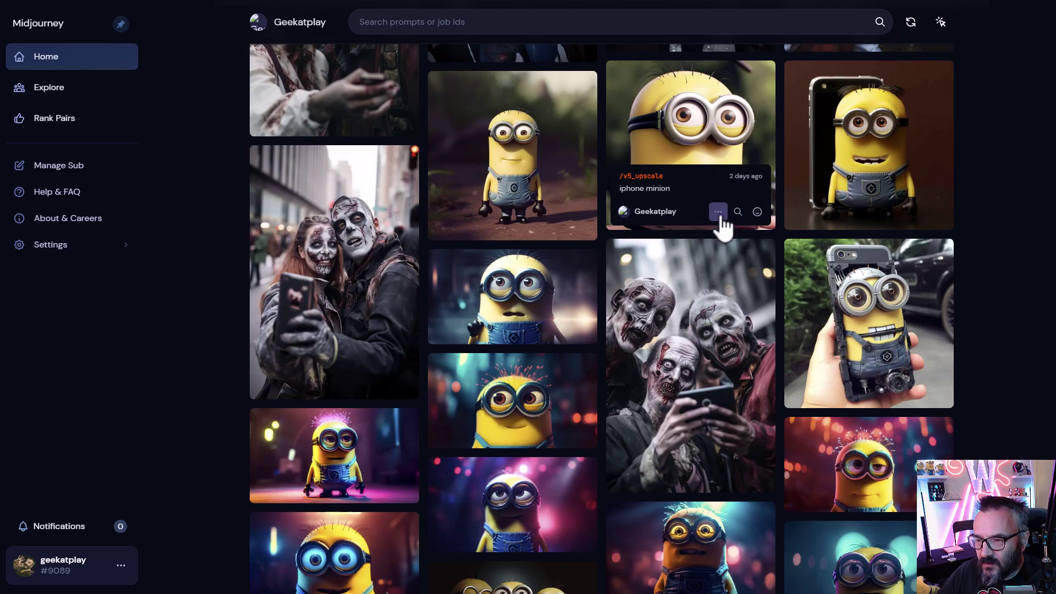
left_click(691, 134)
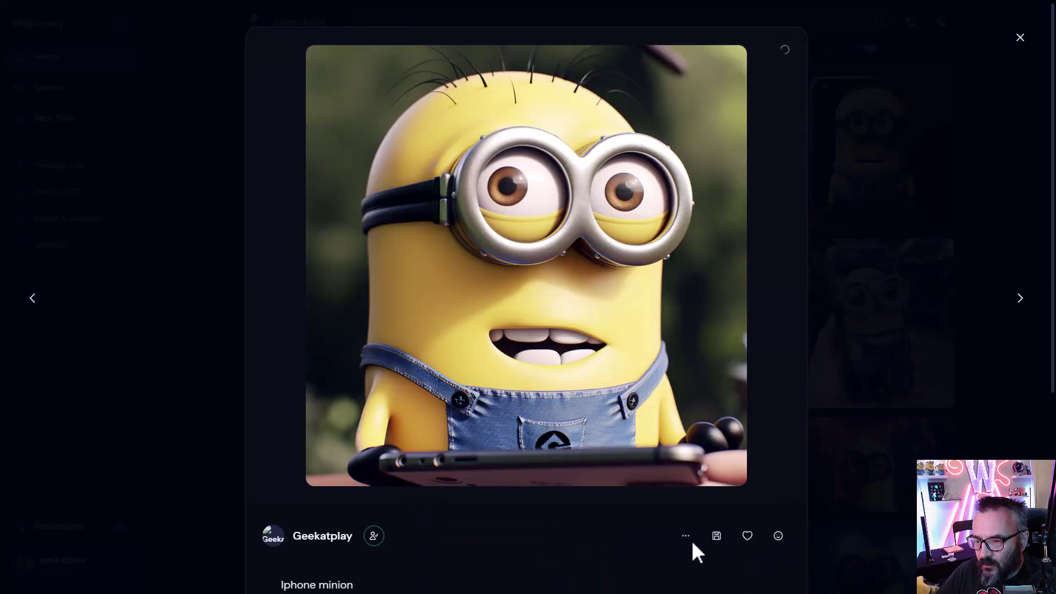
left_click(685, 536)
mouse_move(696, 385)
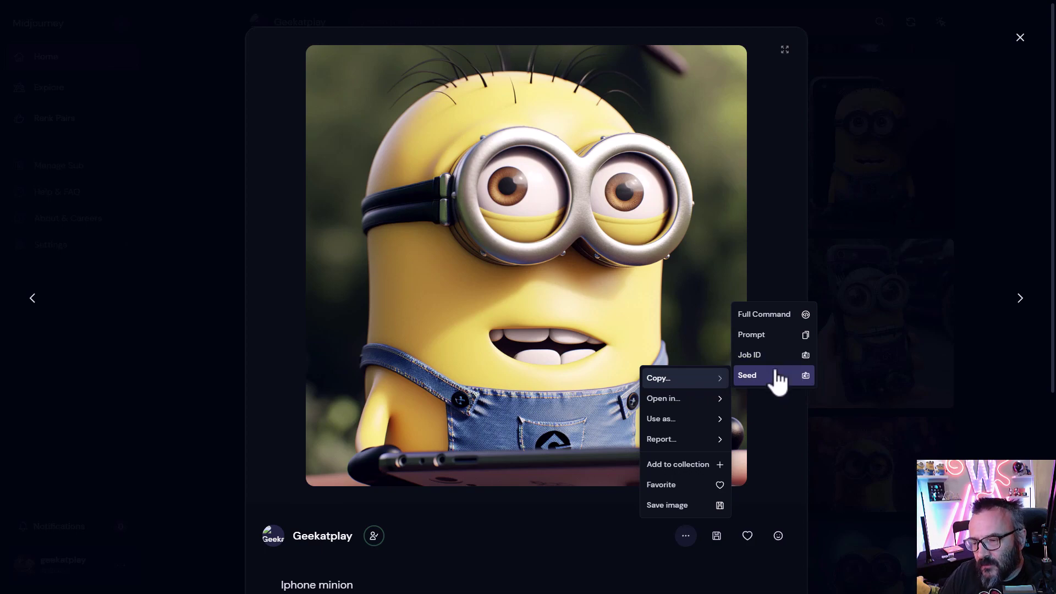
left_click(56, 59)
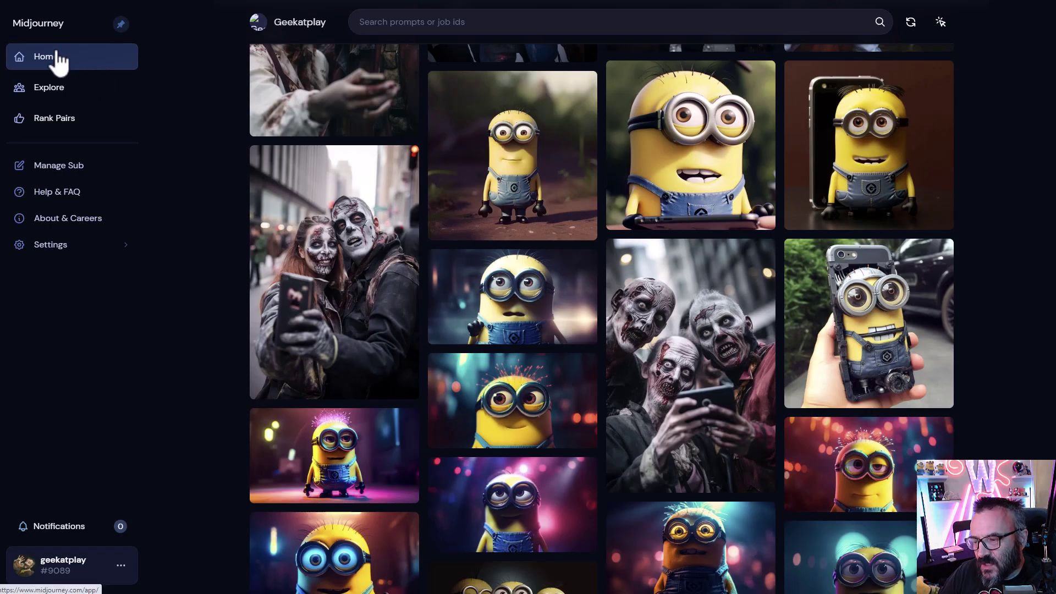
Open the lighthouse image in the community feed and examine which of its details can be copied
left_click(52, 88)
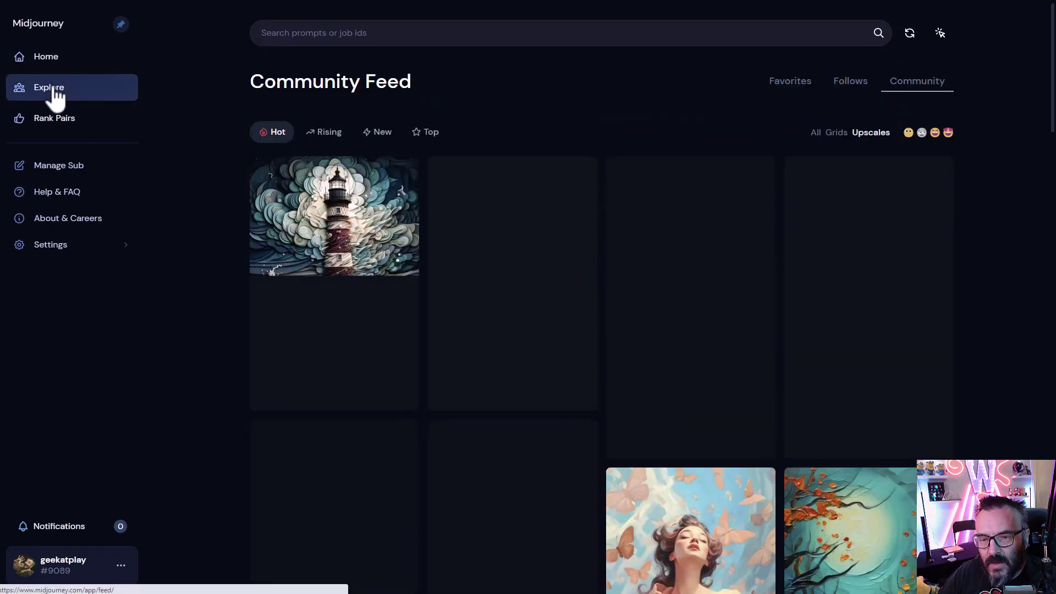
left_click(334, 341)
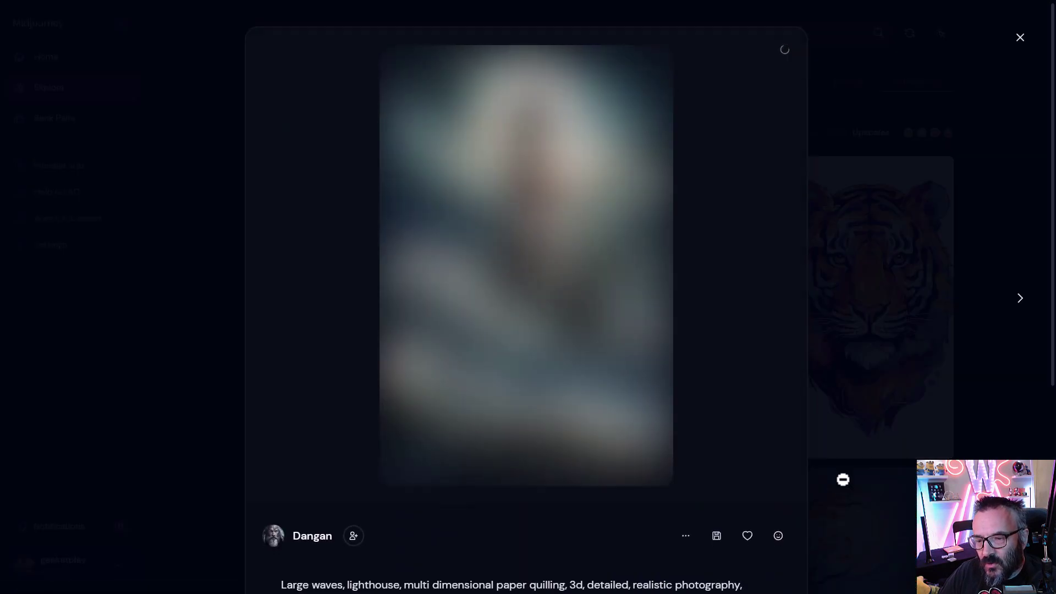
left_click(685, 537)
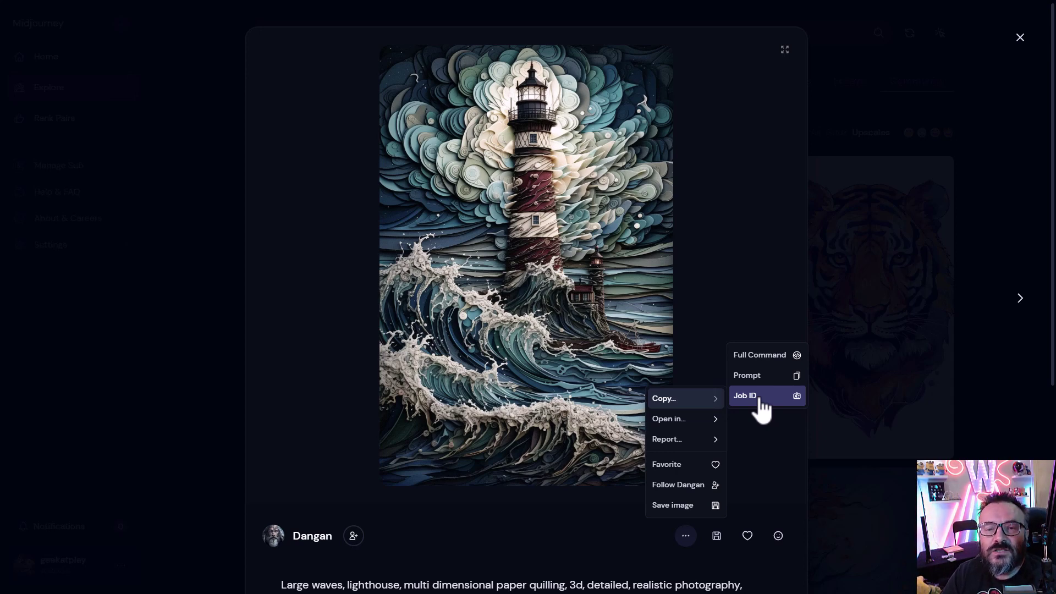
left_click(195, 151)
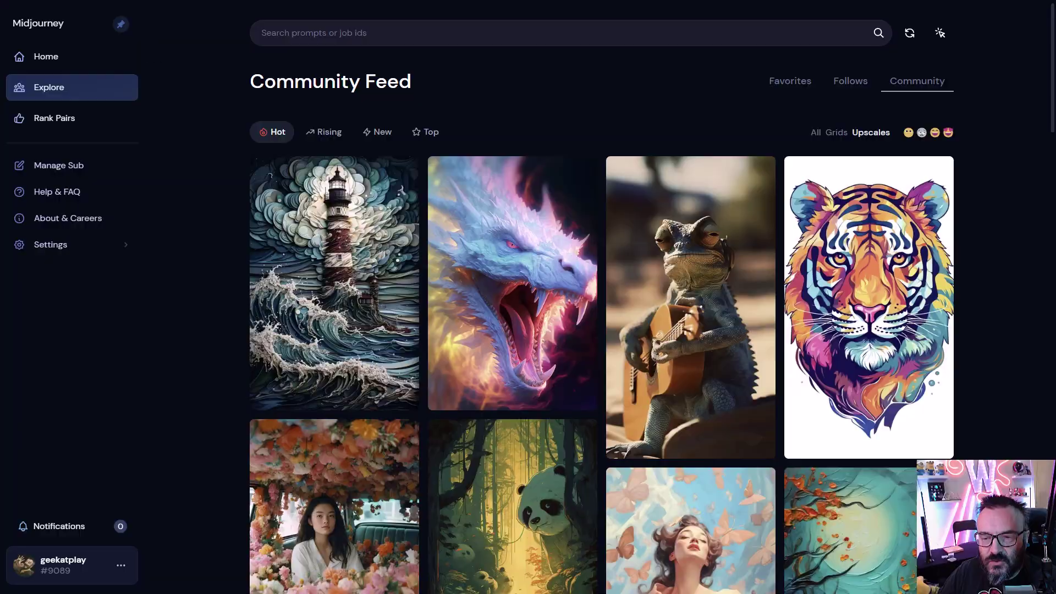
Switch to Discord and highlight "--seed 12345678", then "--iw 0.5", in the "oil on canvas" drapes prompt
key("alt+Tab")
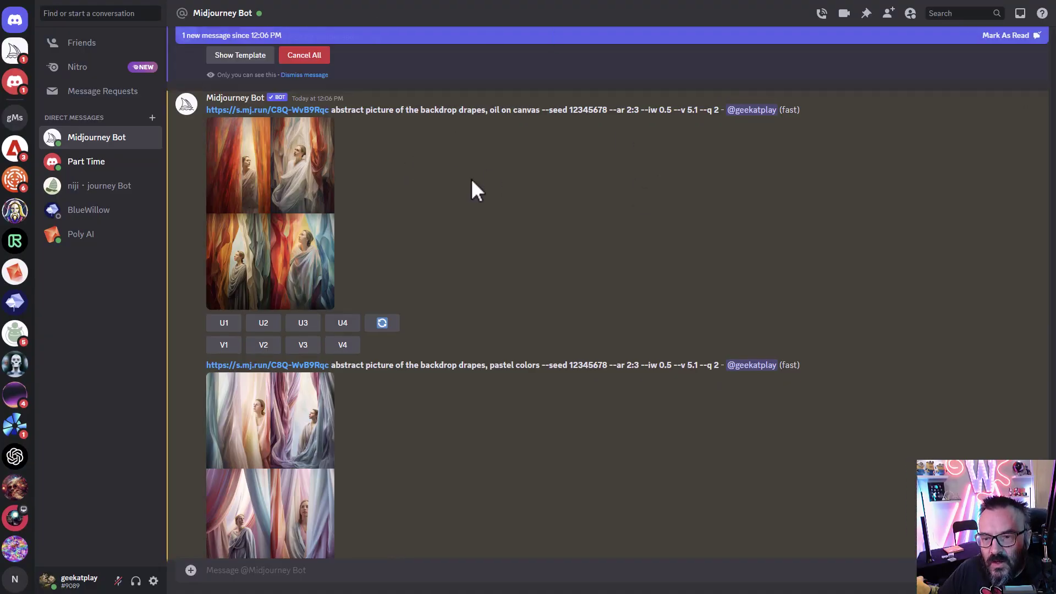
scroll(447, 144, "down", 2)
scroll(445, 142, "up", 3)
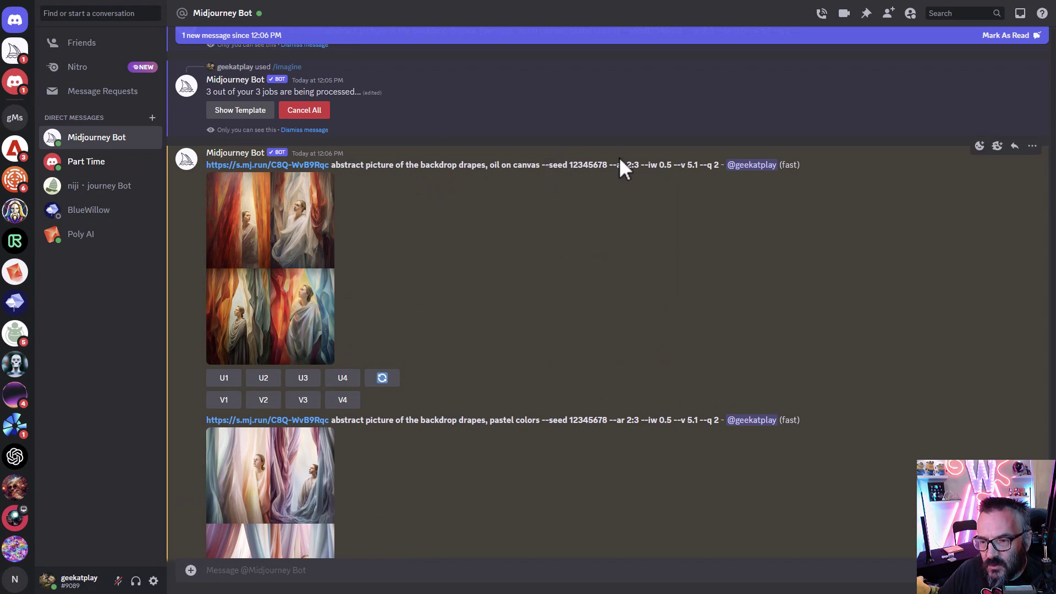
left_click_drag(606, 165, 540, 168)
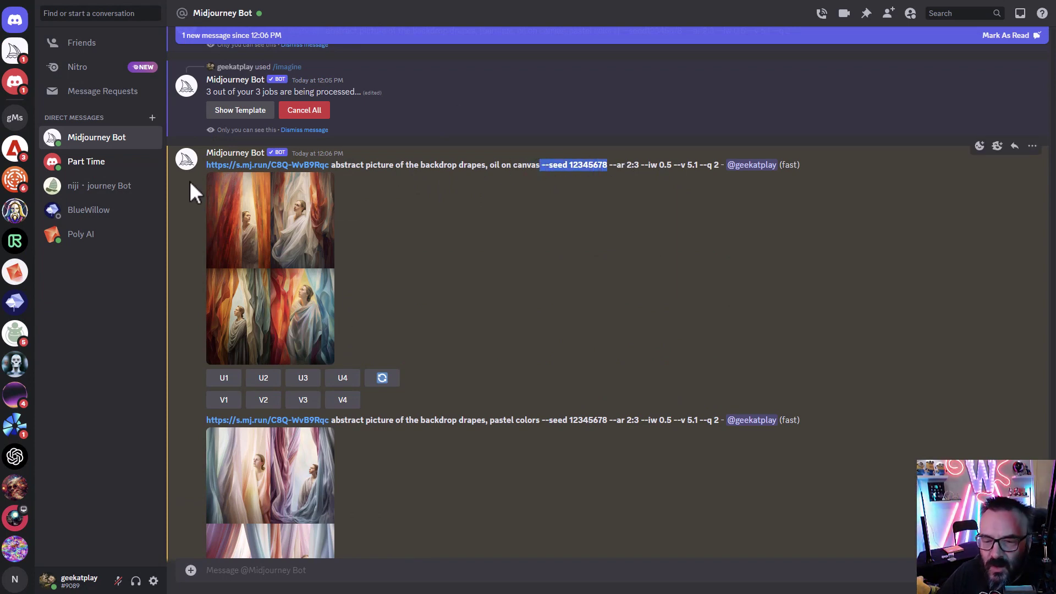
scroll(359, 250, "down", 1)
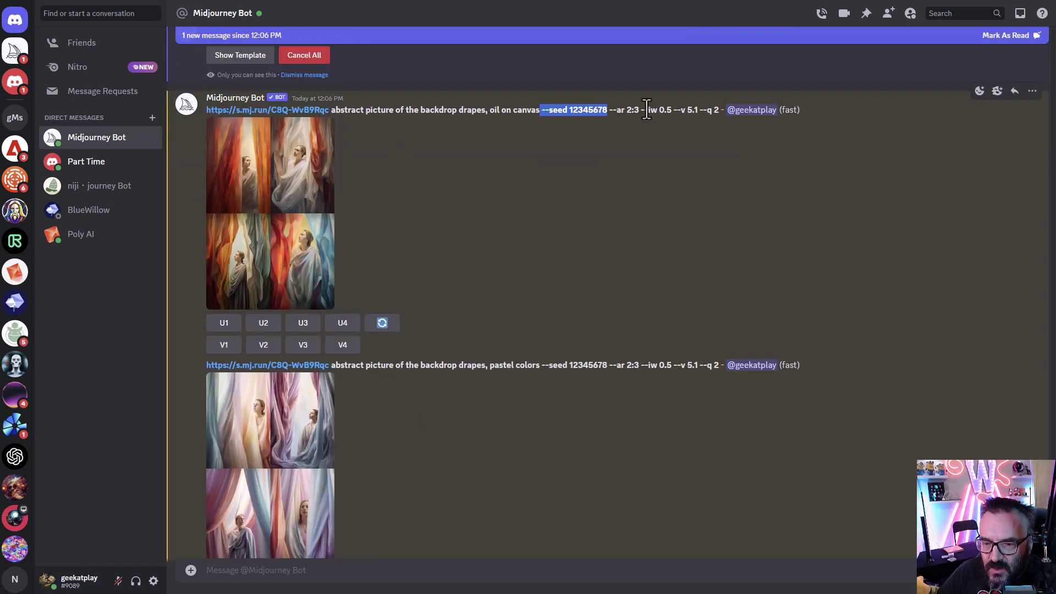
left_click_drag(641, 109, 673, 110)
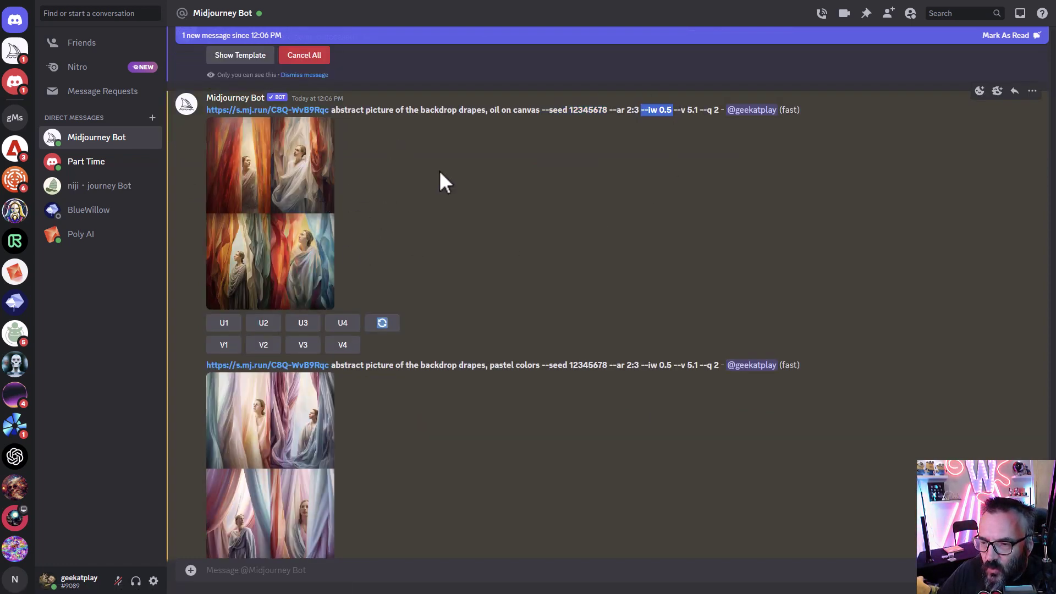
left_click(365, 211)
View the enlarged image grids of the oil on canvas, pastel colors and baroque prompt variations to compare them
left_click(305, 230)
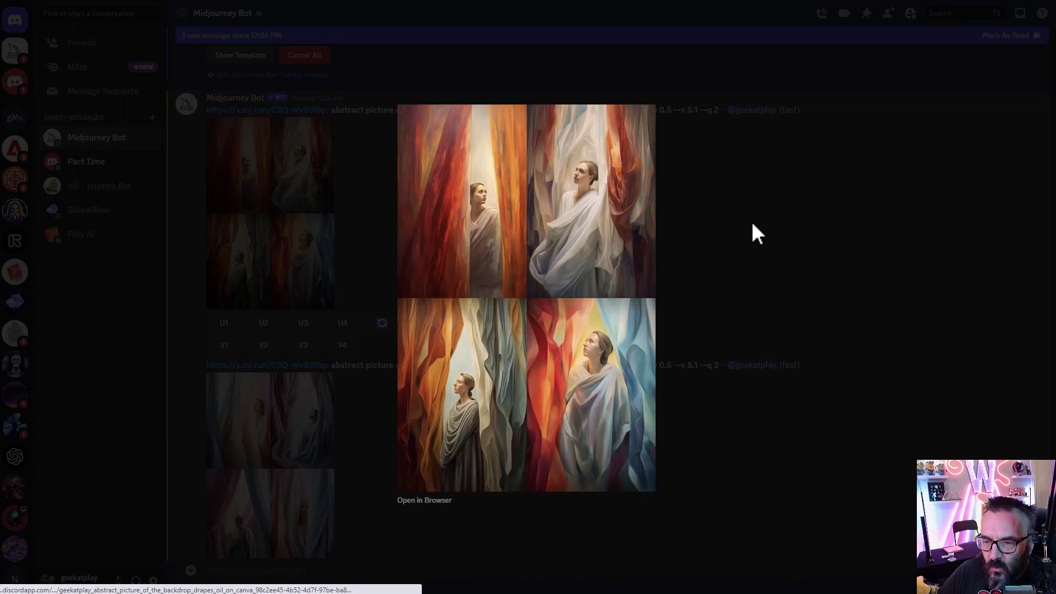
left_click(751, 220)
left_click(267, 465)
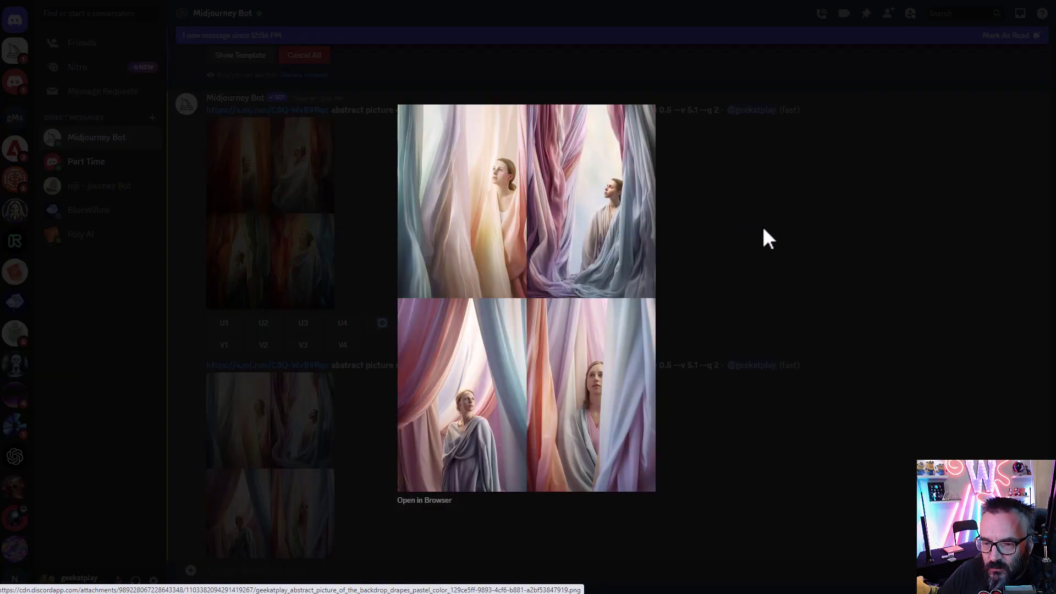
left_click(763, 230)
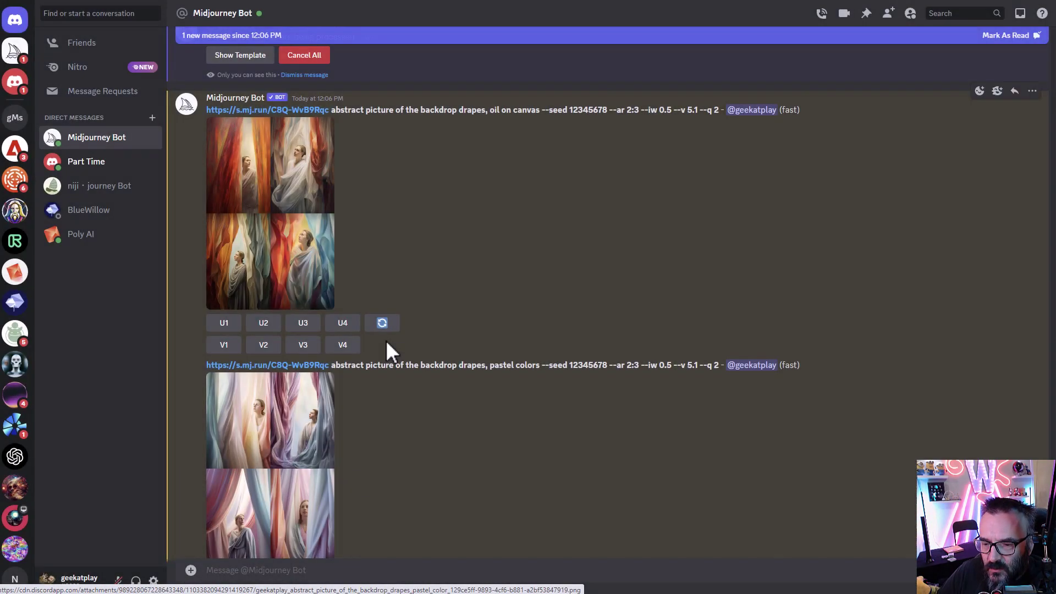
left_click(284, 459)
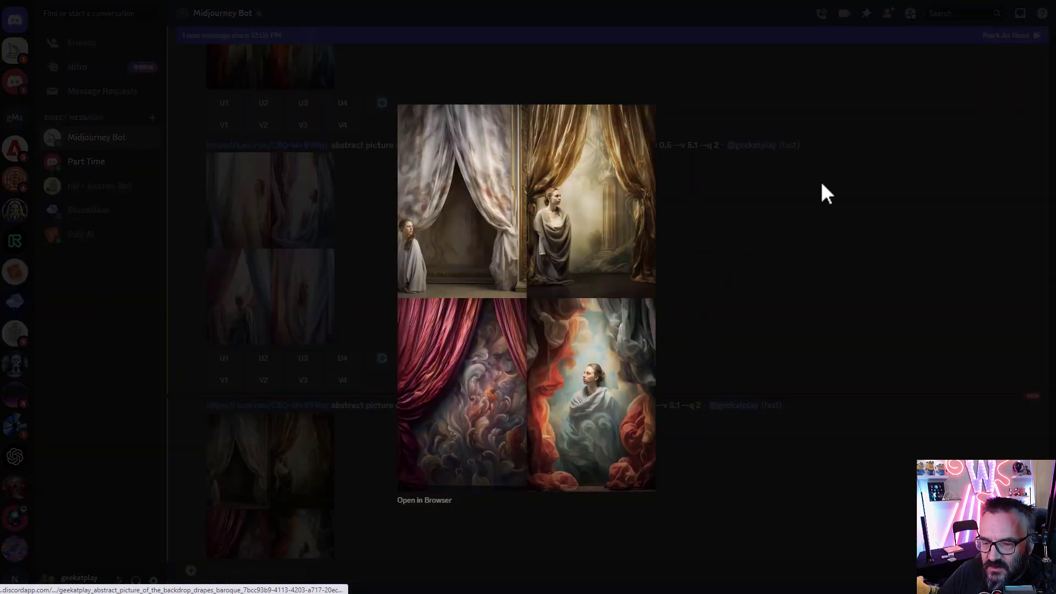
left_click(844, 255)
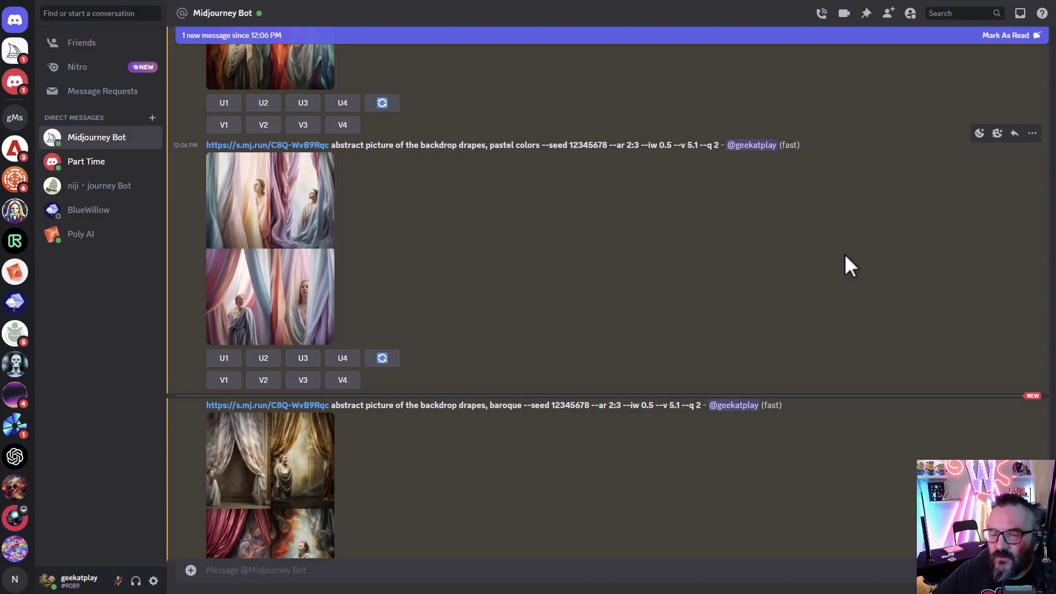
scroll(664, 247, "up", 4)
scroll(664, 247, "down", 1)
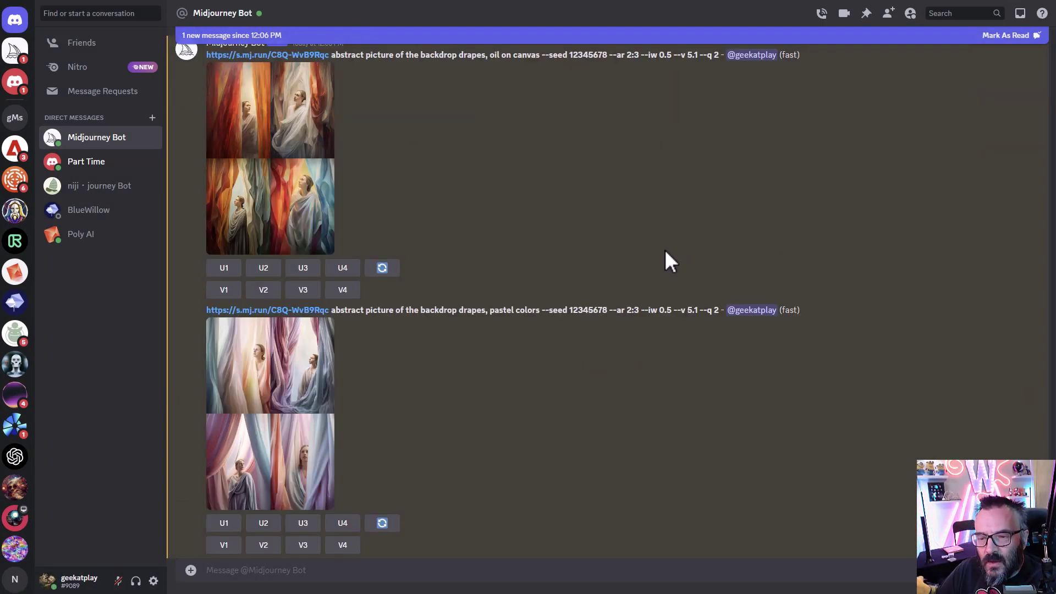